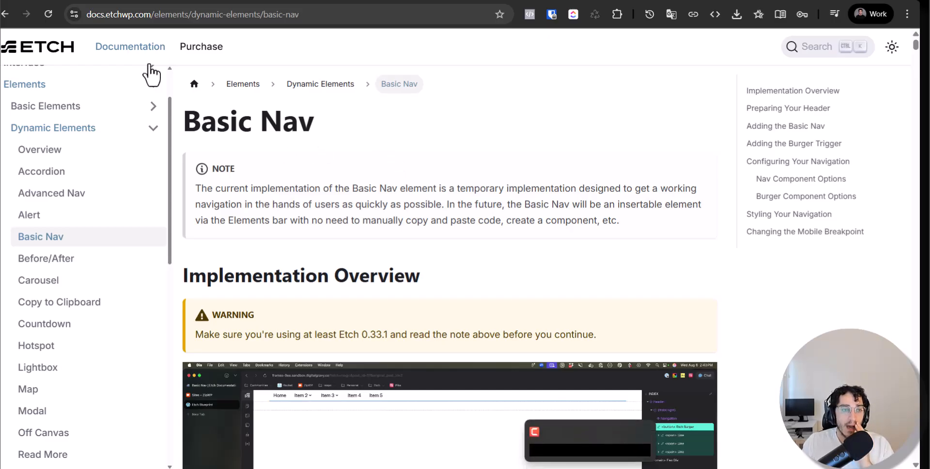
- Look at the Etch documentation home page, return to the Basic Nav article and read its introductory note
{"action": "left_click", "coordinate": [138, 46]}
{"action": "left_click_drag", "start_coordinate": [220, 188], "coordinate": [298, 188]}
{"action": "left_click", "coordinate": [298, 188]}
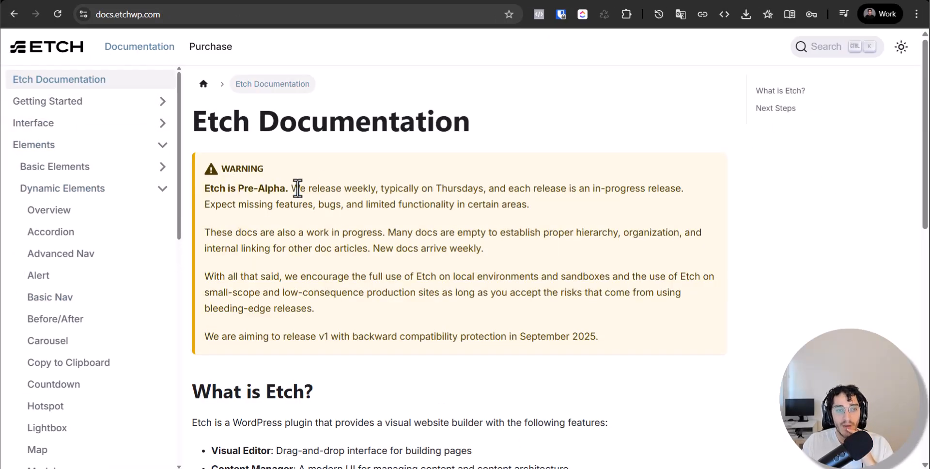
{"action": "key", "text": "alt+Left"}
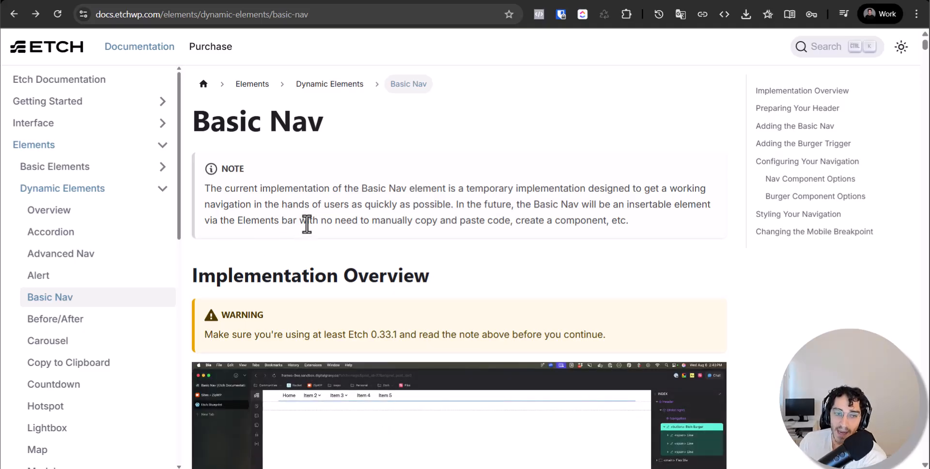
{"action": "triple_click", "coordinate": [325, 214]}
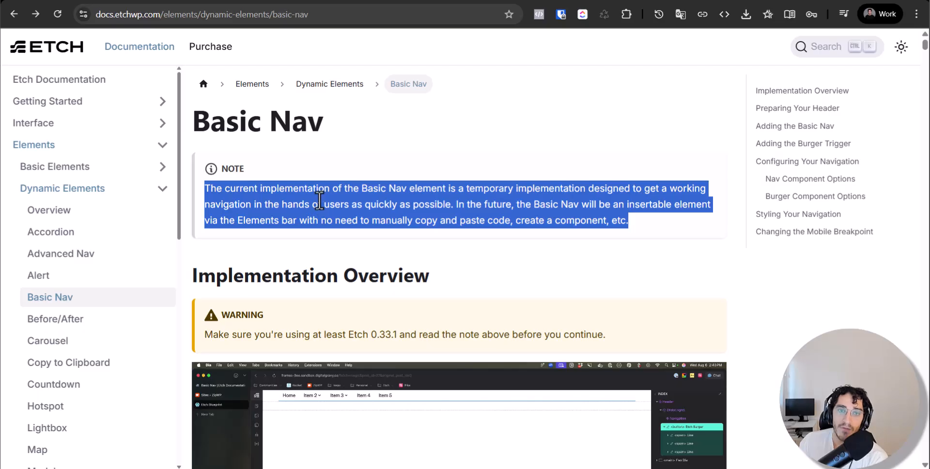
- Switch from the Basic Nav docs to the site's WordPress dashboard and launch the Etch builder
{"action": "key", "text": "ctrl+Tab"}
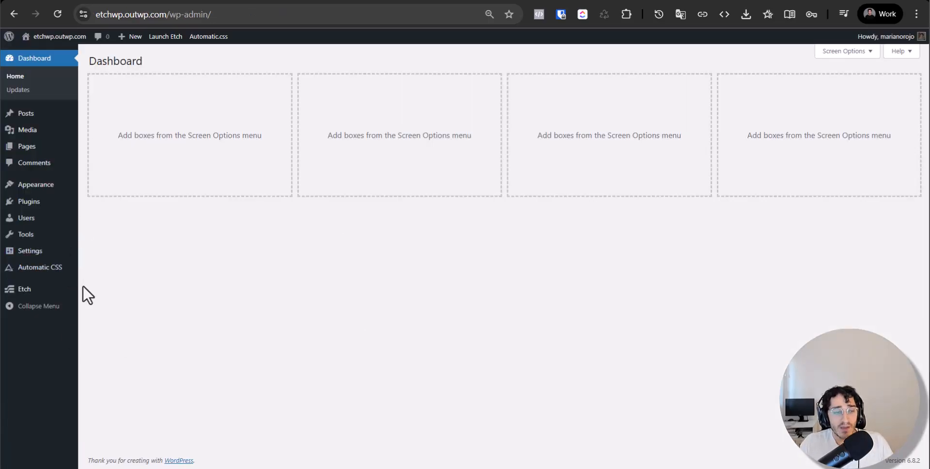
{"action": "key", "text": "ctrl+shift+Tab"}
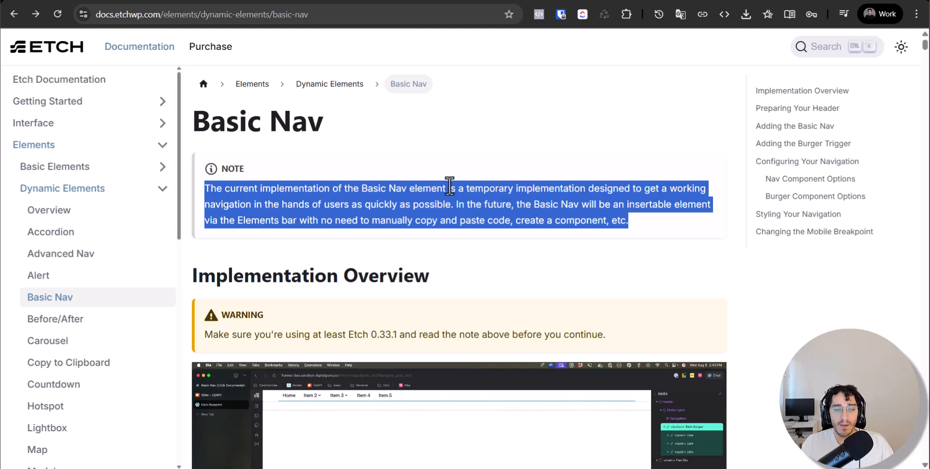
{"action": "key", "text": "ctrl+Tab"}
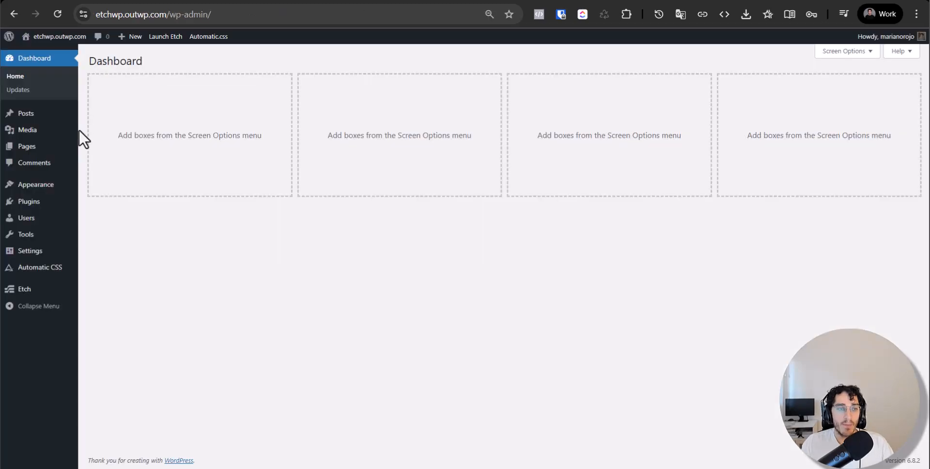
{"action": "left_click", "coordinate": [165, 36]}
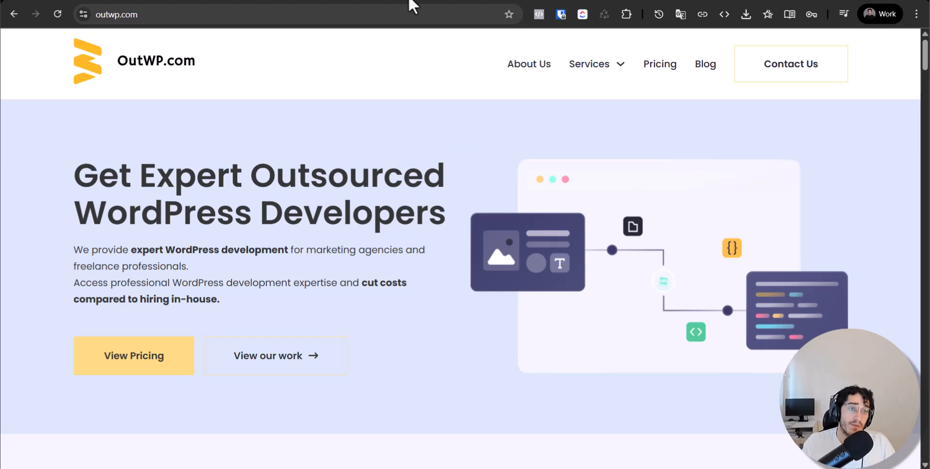
- Examine the OutWP.com homepage, including its header navigation and hero heading
{"action": "left_click", "coordinate": [133, 15]}
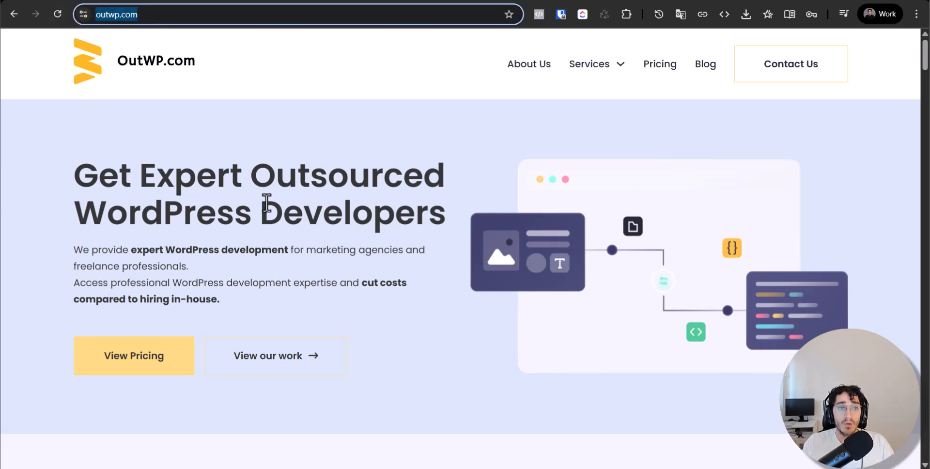
{"action": "triple_click", "coordinate": [253, 194]}
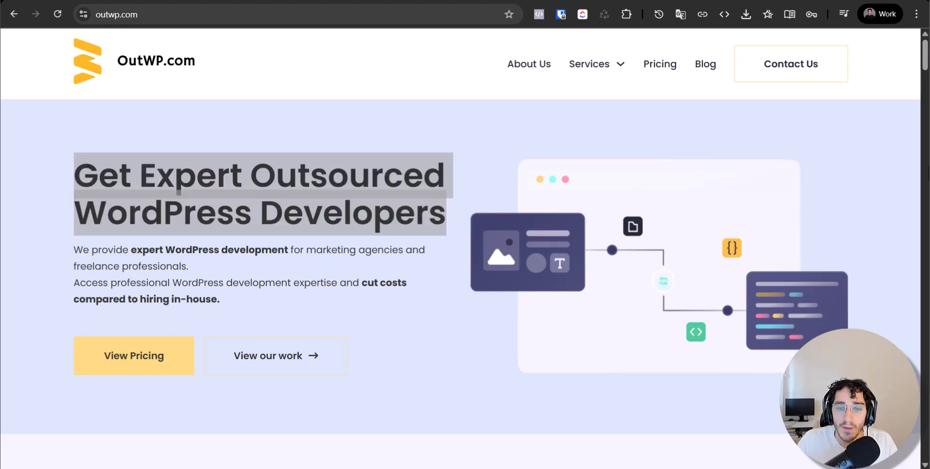
{"action": "left_click_drag", "start_coordinate": [926, 82], "coordinate": [920, 386]}
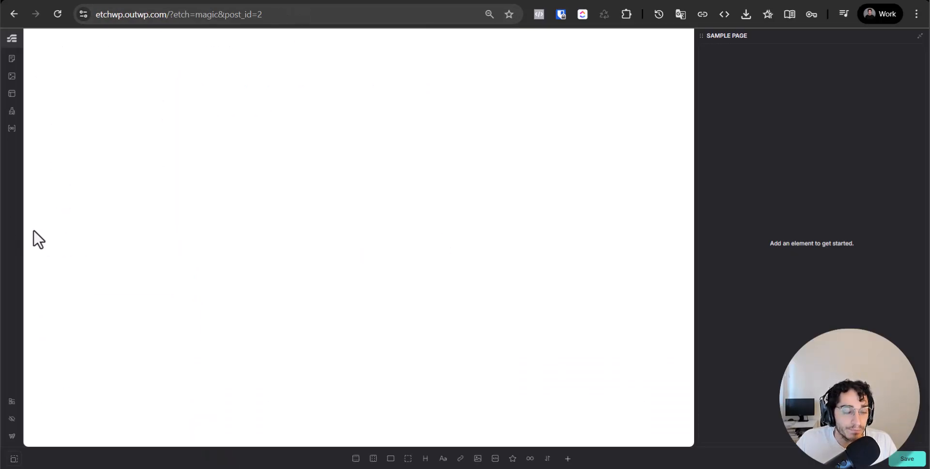
- Delete every selector in Etch's Style Manager, from .header through .btn--black, and return to the page canvas
{"action": "left_click", "coordinate": [13, 112]}
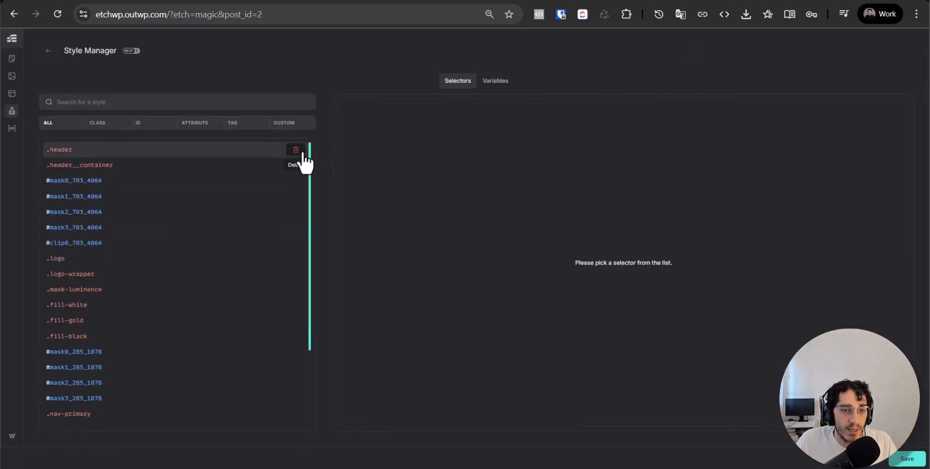
{"action": "left_click", "coordinate": [296, 150]}
{"action": "left_click", "coordinate": [296, 150]}
{"action": "left_click", "coordinate": [296, 150]}
{"action": "left_click", "coordinate": [296, 150]}
{"action": "left_click", "coordinate": [297, 150]}
{"action": "left_click", "coordinate": [296, 151]}
{"action": "left_click", "coordinate": [296, 151]}
{"action": "left_click", "coordinate": [296, 151]}
{"action": "left_click", "coordinate": [296, 150]}
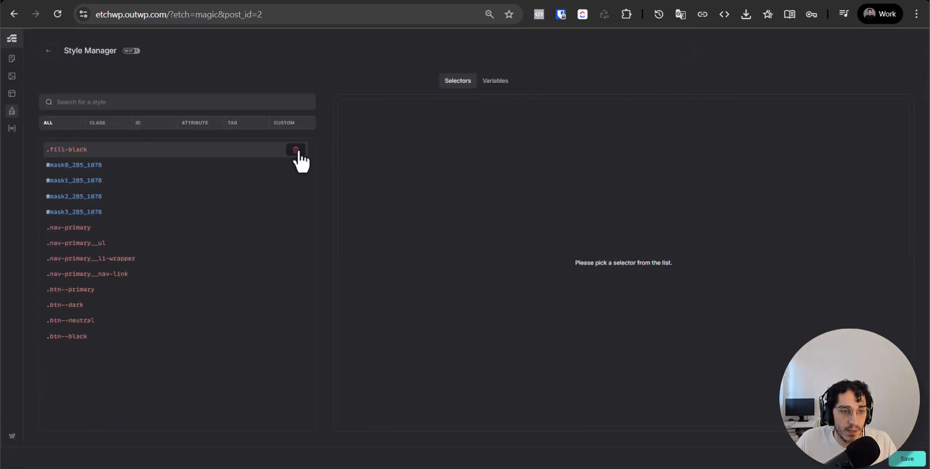
{"action": "left_click", "coordinate": [296, 151]}
{"action": "left_click", "coordinate": [296, 150]}
{"action": "left_click", "coordinate": [296, 151]}
{"action": "left_click", "coordinate": [297, 150]}
{"action": "left_click", "coordinate": [296, 150]}
{"action": "left_click", "coordinate": [296, 150]}
{"action": "left_click", "coordinate": [296, 150]}
{"action": "left_click", "coordinate": [296, 150]}
{"action": "left_click", "coordinate": [296, 150]}
{"action": "left_click", "coordinate": [296, 150]}
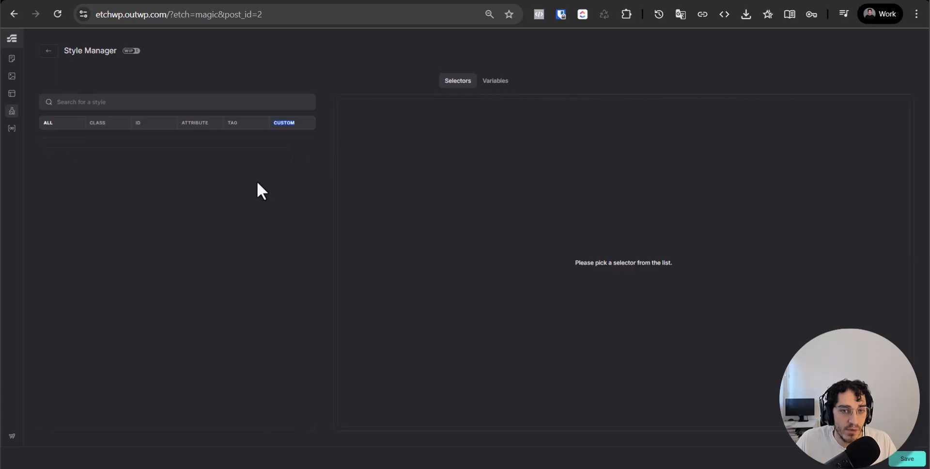
{"action": "left_click", "coordinate": [48, 50]}
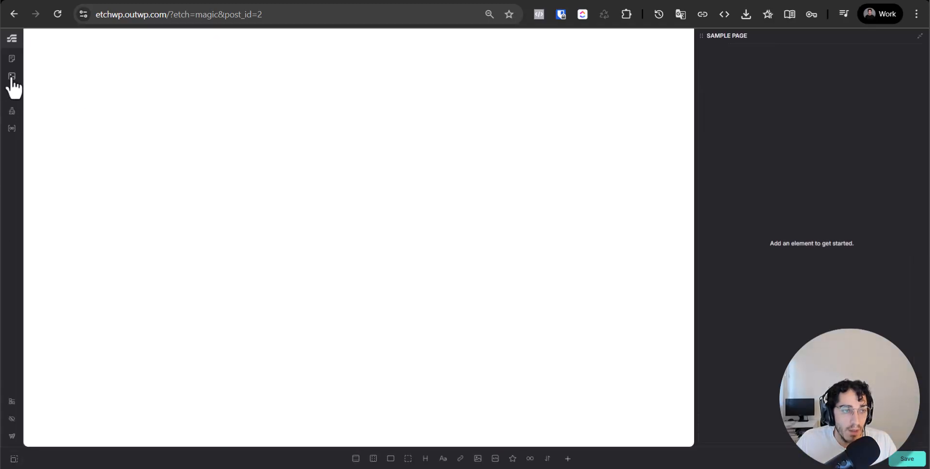
- Read the Implementation Overview introduction of the Basic Nav article, down to where the Nav component is described
{"action": "left_click", "coordinate": [326, 6]}
{"action": "scroll", "coordinate": [349, 253], "scroll_direction": "down", "scroll_amount": 5}
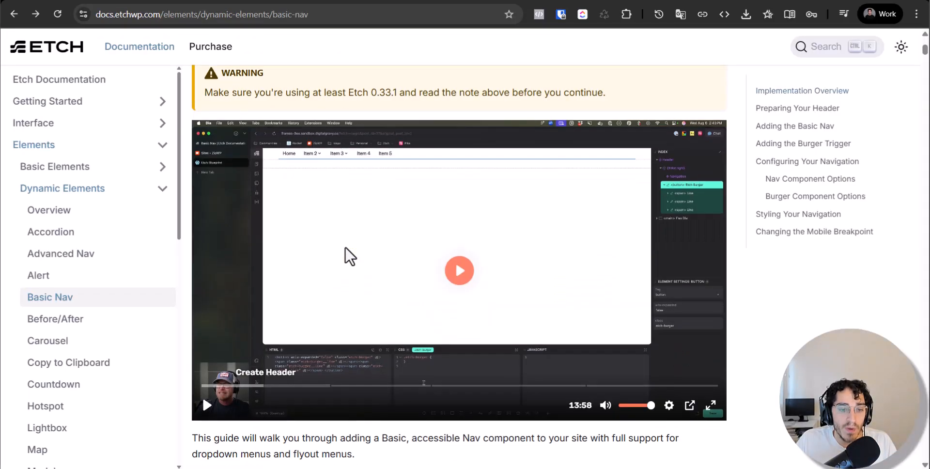
{"action": "scroll", "coordinate": [349, 256], "scroll_direction": "down", "scroll_amount": 8}
{"action": "scroll", "coordinate": [345, 246], "scroll_direction": "up", "scroll_amount": 2}
{"action": "triple_click", "coordinate": [283, 146]}
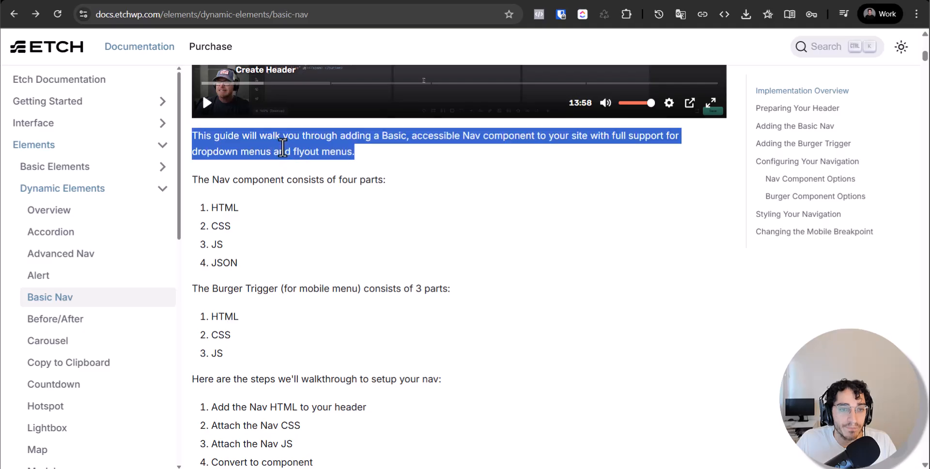
{"action": "triple_click", "coordinate": [312, 183]}
{"action": "left_click_drag", "start_coordinate": [199, 180], "coordinate": [365, 194]}
{"action": "scroll", "coordinate": [362, 189], "scroll_direction": "down", "scroll_amount": 1}
{"action": "left_click", "coordinate": [253, 119]}
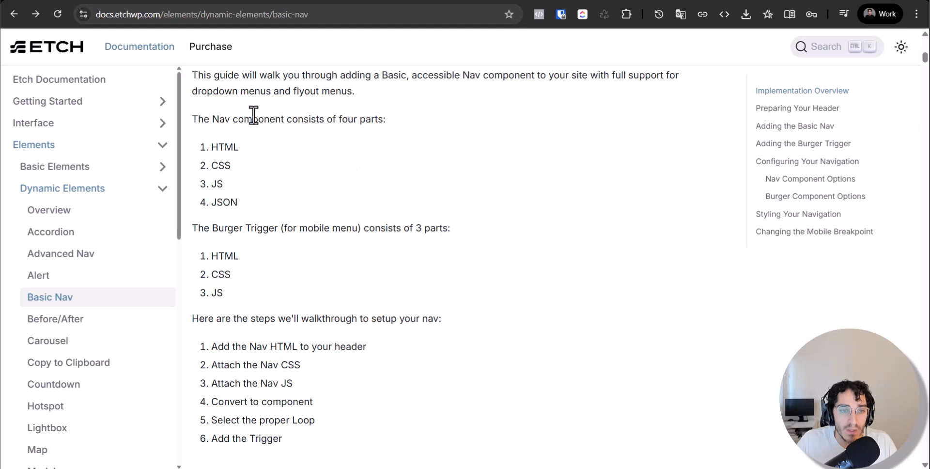
- Review the docs' lists of code parts that make up the Nav component and the Burger Trigger
{"action": "triple_click", "coordinate": [237, 123]}
{"action": "left_click", "coordinate": [224, 126]}
{"action": "triple_click", "coordinate": [223, 125]}
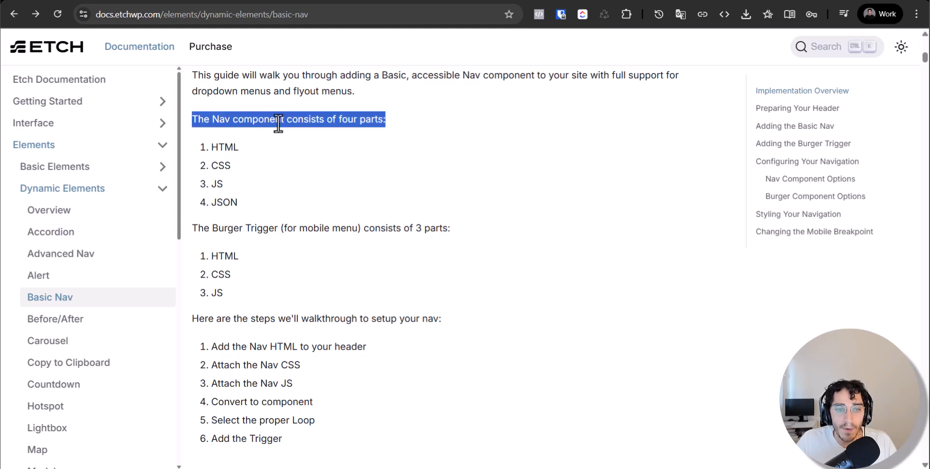
{"action": "triple_click", "coordinate": [276, 118]}
{"action": "left_click_drag", "start_coordinate": [193, 119], "coordinate": [385, 120]}
{"action": "left_click", "coordinate": [242, 139]}
{"action": "double_click", "coordinate": [234, 145]}
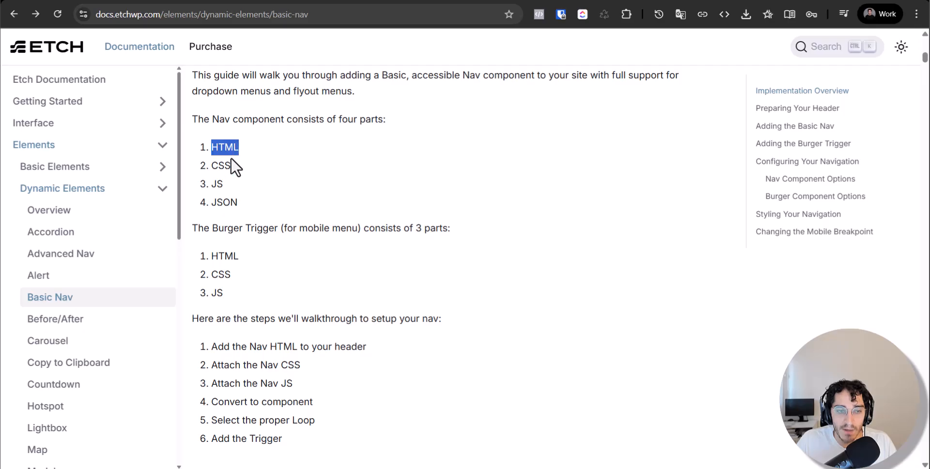
{"action": "double_click", "coordinate": [225, 166]}
{"action": "double_click", "coordinate": [216, 184]}
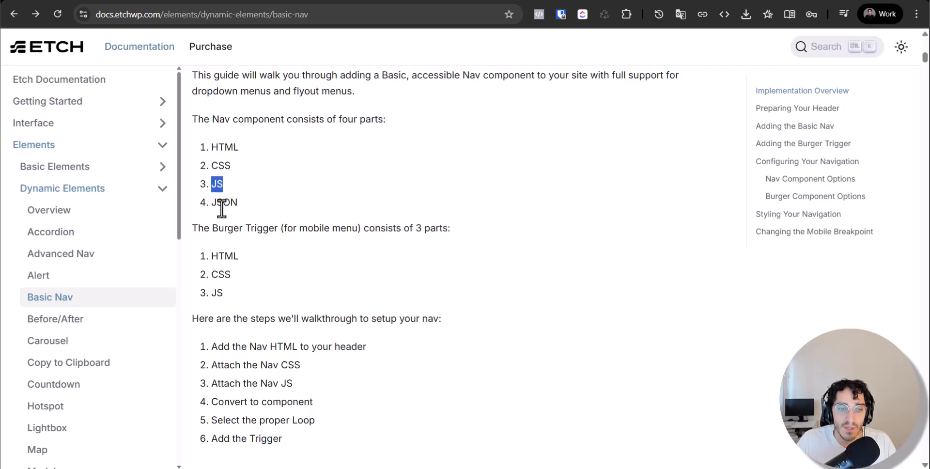
{"action": "double_click", "coordinate": [222, 204]}
{"action": "triple_click", "coordinate": [221, 228]}
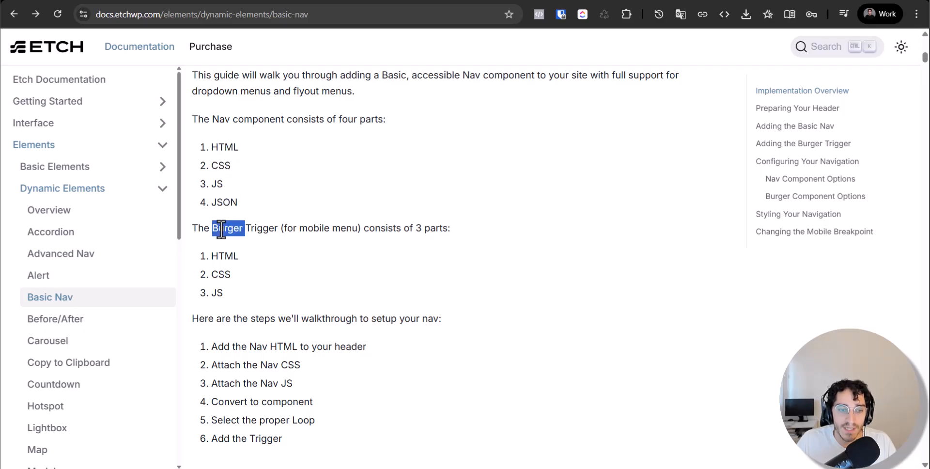
{"action": "double_click", "coordinate": [394, 231]}
{"action": "double_click", "coordinate": [232, 256]}
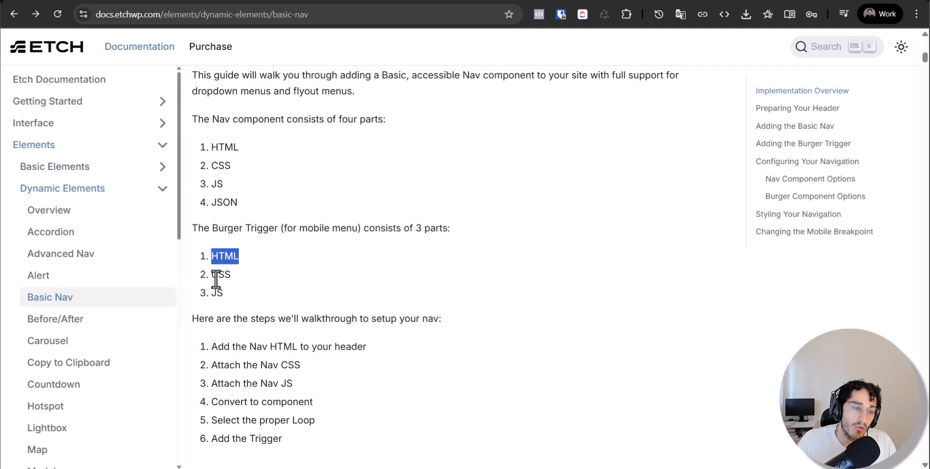
{"action": "double_click", "coordinate": [221, 274]}
{"action": "double_click", "coordinate": [224, 319]}
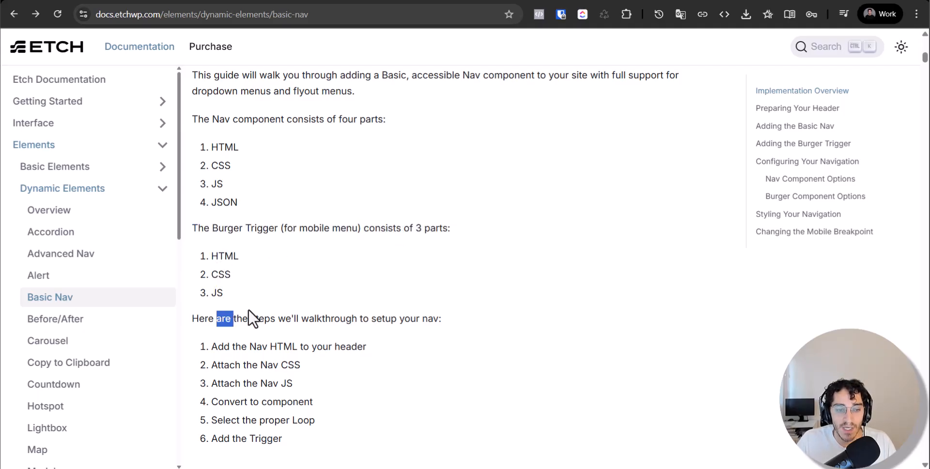
- Read the ordered nav setup steps in the docs and continue to the Preparing Your Header section
{"action": "scroll", "coordinate": [247, 291], "scroll_direction": "down", "scroll_amount": 3}
{"action": "left_click_drag", "start_coordinate": [222, 198], "coordinate": [469, 199]}
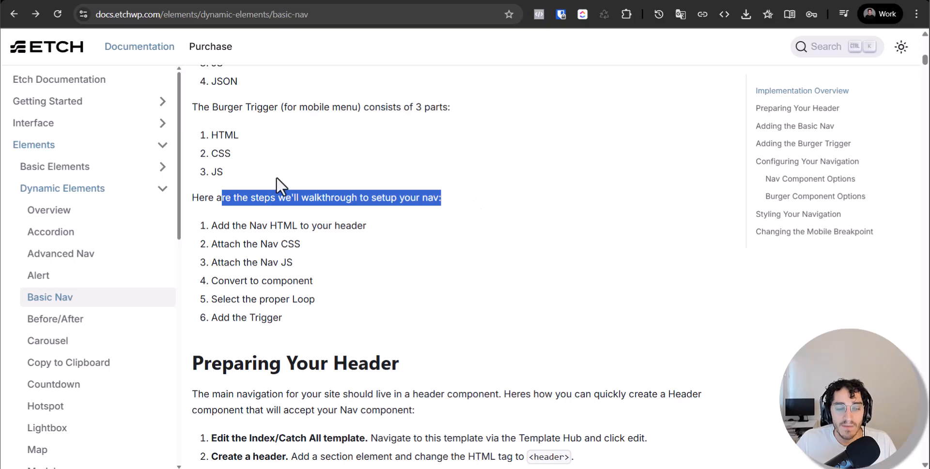
{"action": "left_click", "coordinate": [250, 197]}
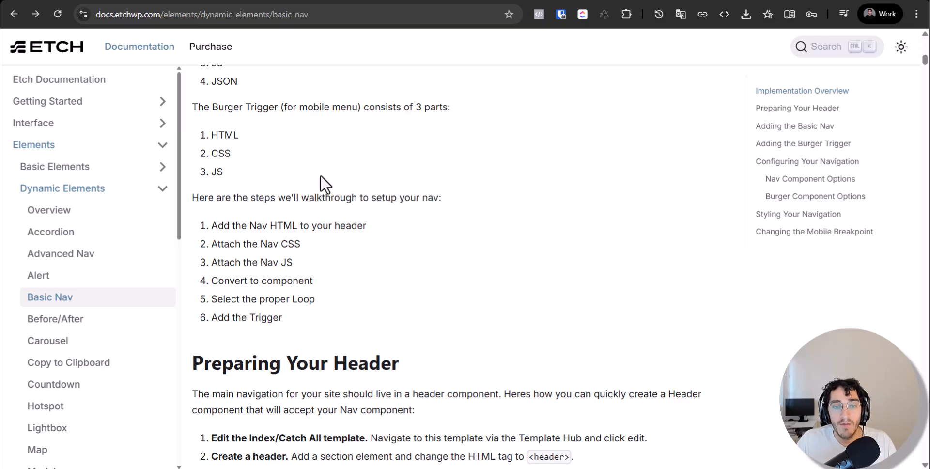
{"action": "left_click_drag", "start_coordinate": [300, 196], "coordinate": [385, 198]}
{"action": "scroll", "coordinate": [315, 215], "scroll_direction": "down", "scroll_amount": 1}
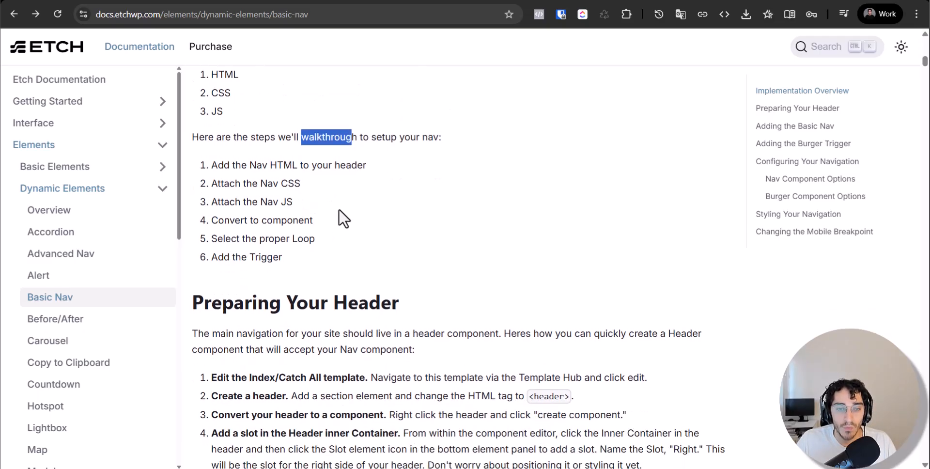
{"action": "triple_click", "coordinate": [269, 166]}
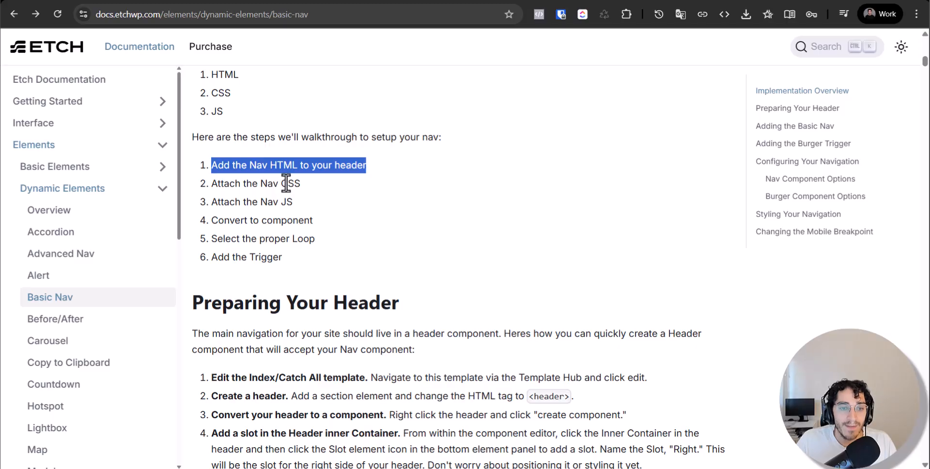
{"action": "double_click", "coordinate": [250, 167]}
{"action": "triple_click", "coordinate": [250, 167]}
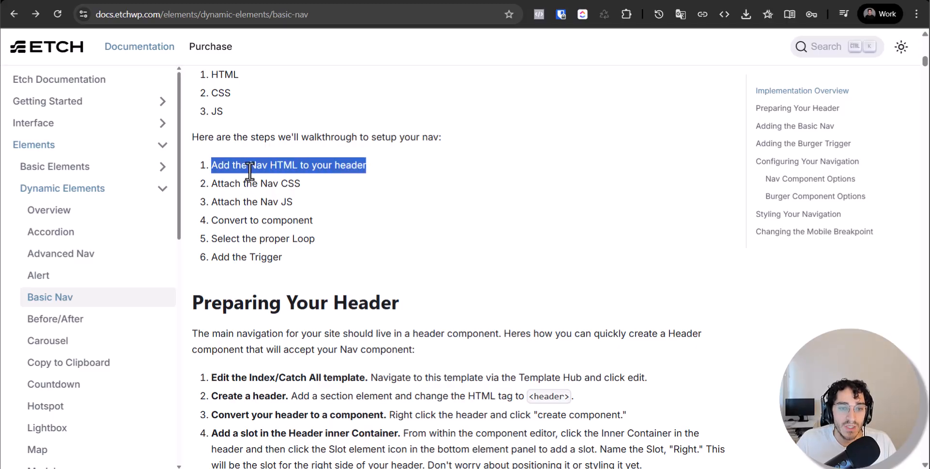
{"action": "scroll", "coordinate": [250, 170], "scroll_direction": "down", "scroll_amount": 2}
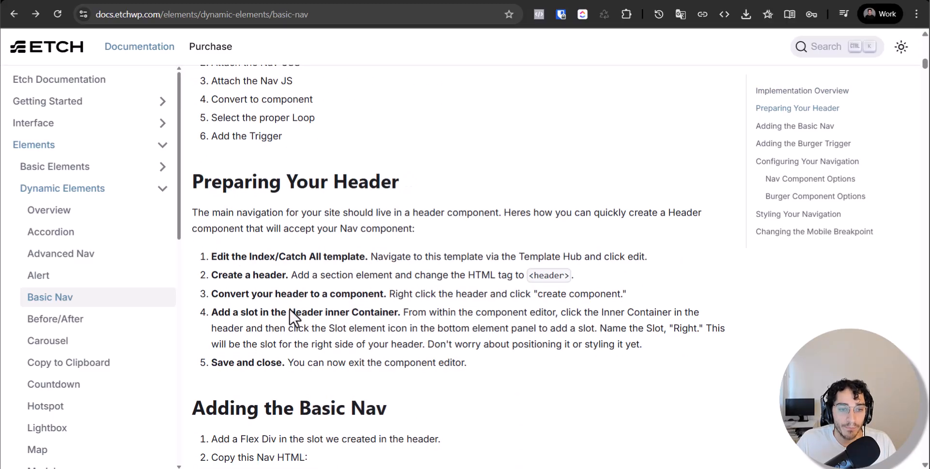
- Open the Catch All template in Etch and delete its existing Header component
{"action": "left_click", "coordinate": [359, 1]}
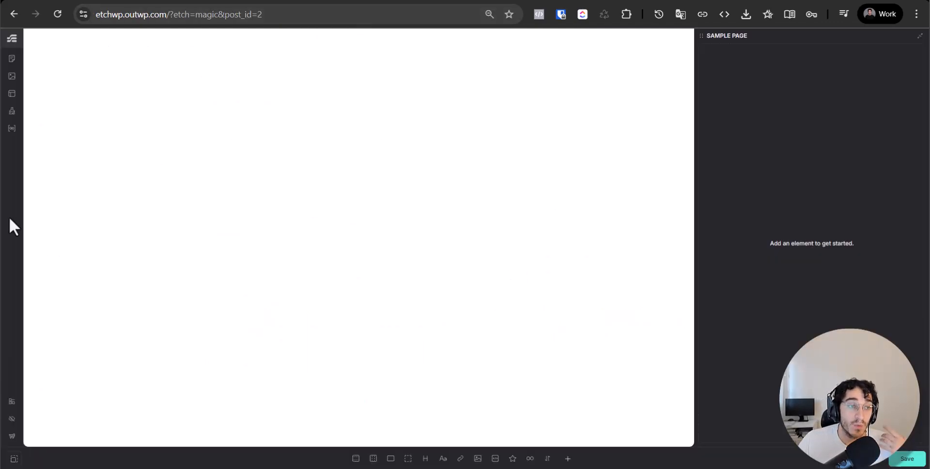
{"action": "left_click", "coordinate": [12, 95]}
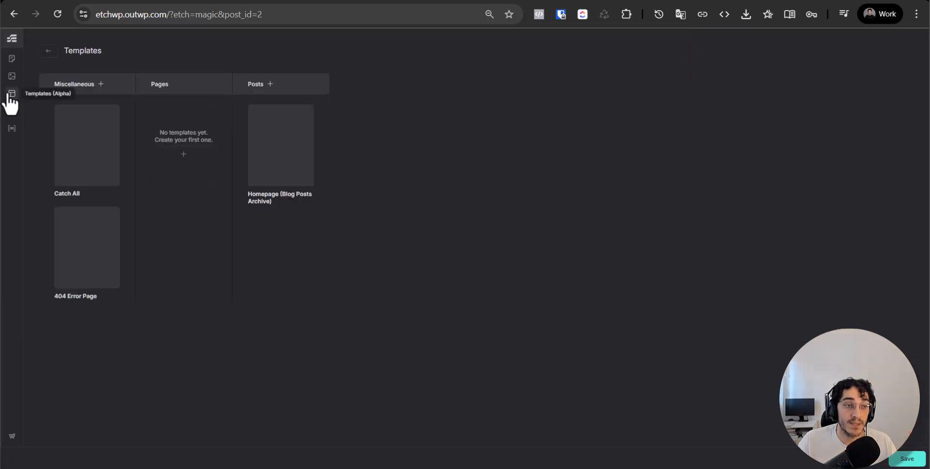
{"action": "left_click", "coordinate": [87, 148]}
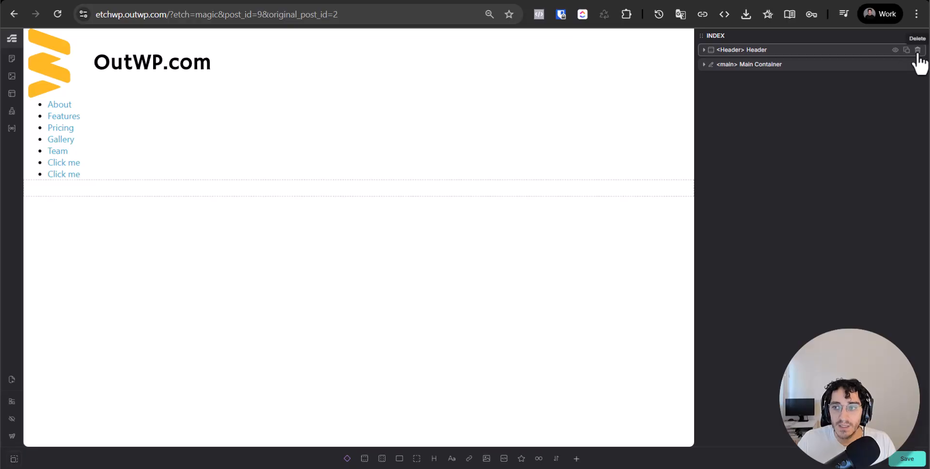
{"action": "left_click", "coordinate": [917, 50]}
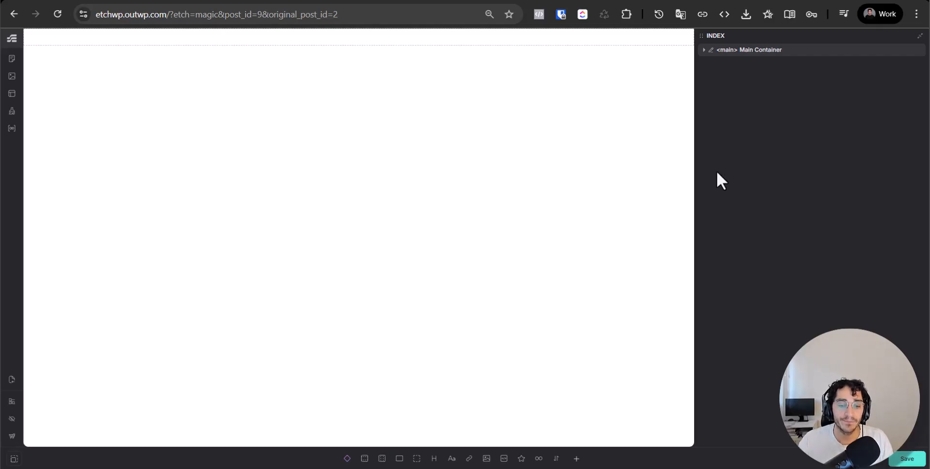
- Check the docs' Create a header instruction, then switch to Etch, add a Section element and set its HTML tag to header
{"action": "key", "text": "ctrl+Tab"}
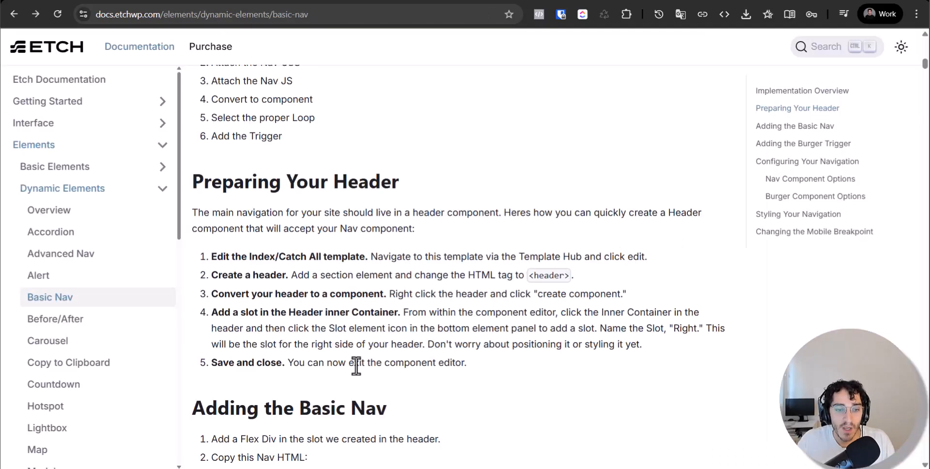
{"action": "triple_click", "coordinate": [255, 255]}
{"action": "triple_click", "coordinate": [253, 274]}
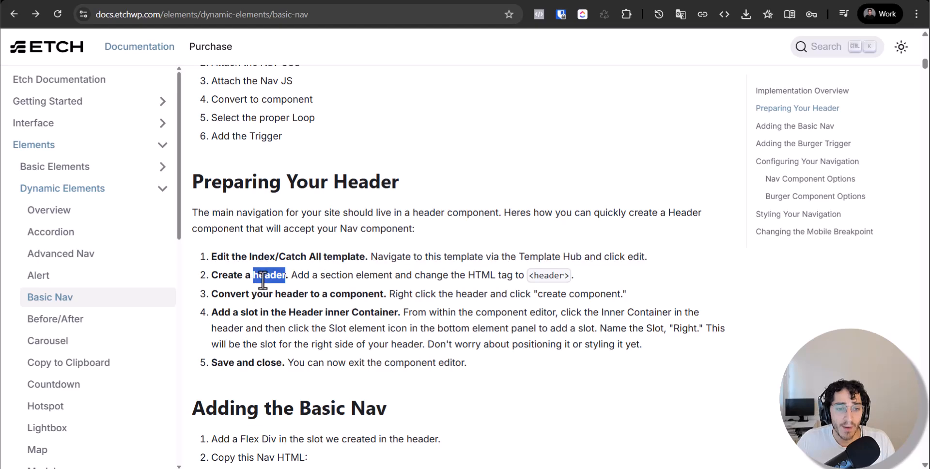
{"action": "key", "text": "ctrl+Tab"}
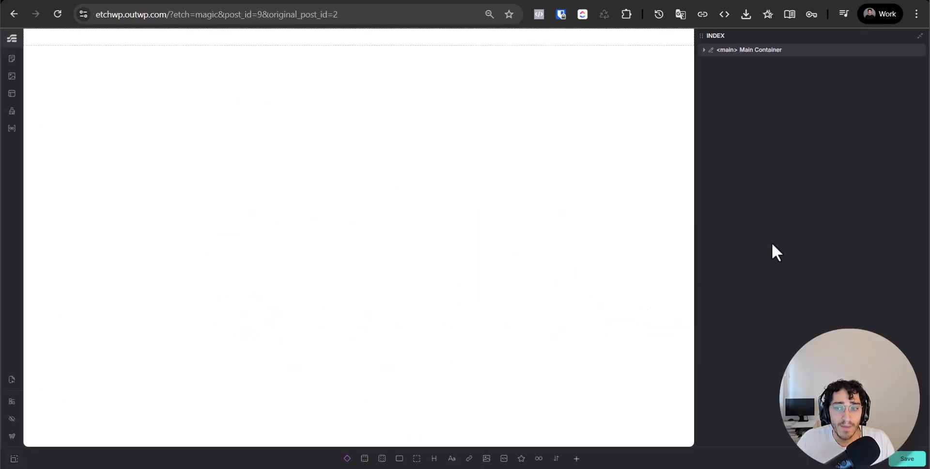
{"action": "left_click", "coordinate": [365, 458]}
{"action": "left_click", "coordinate": [768, 67]}
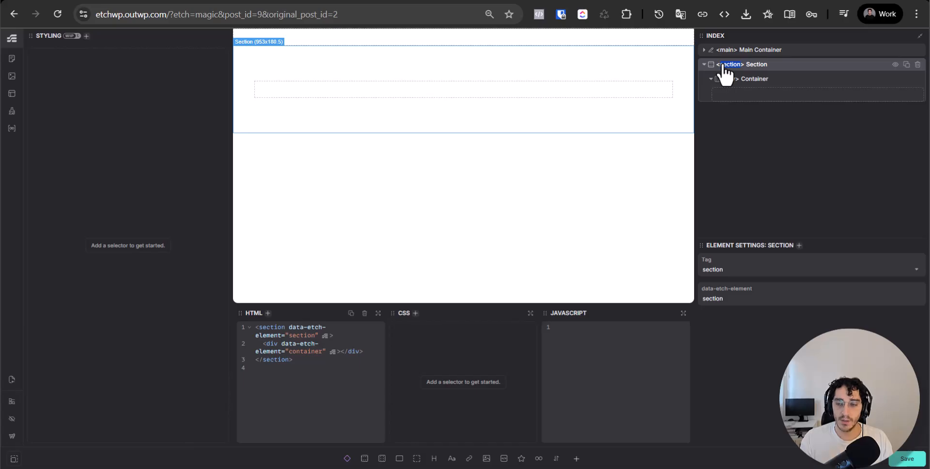
{"action": "type", "text": "header"}
{"action": "key", "text": "Return"}
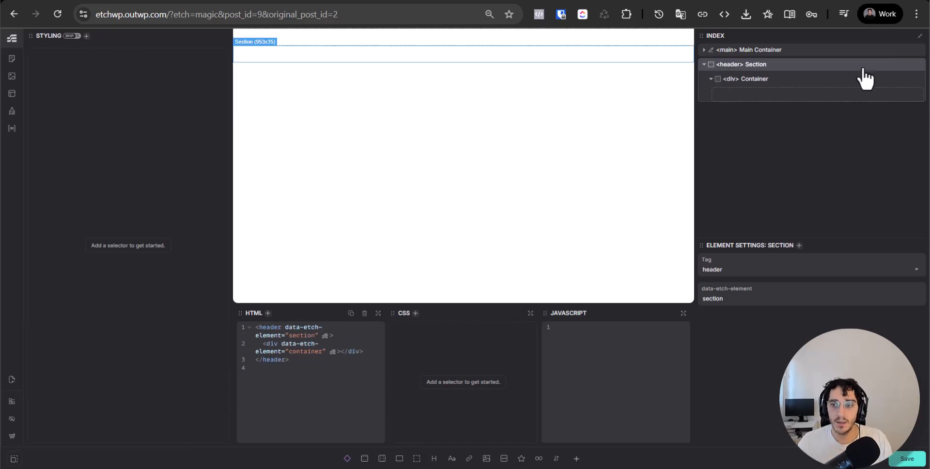
- Rename the new header-tagged section element to Header in the structure tree
{"action": "double_click", "coordinate": [760, 64]}
{"action": "type", "text": "H"}
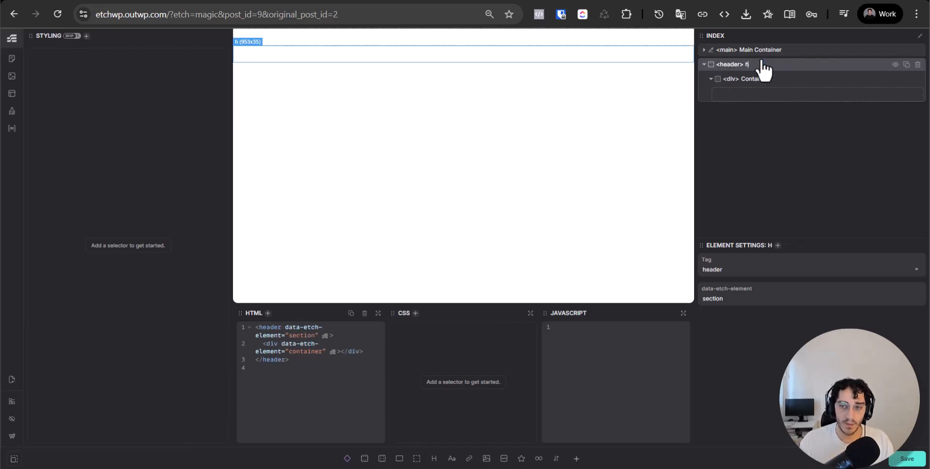
{"action": "type", "text": "eadear"}
{"action": "key", "text": "Return"}
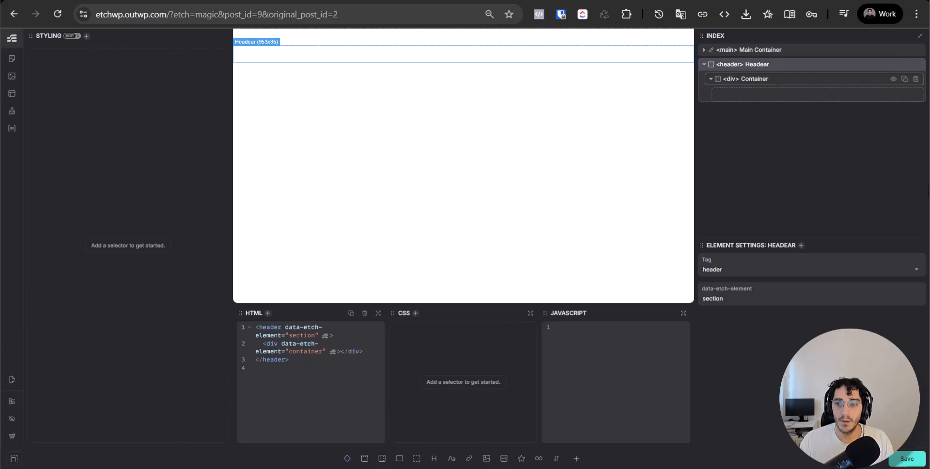
{"action": "key", "text": "BackSpace"}
{"action": "key", "text": "BackSpace"}
{"action": "type", "text": "r"}
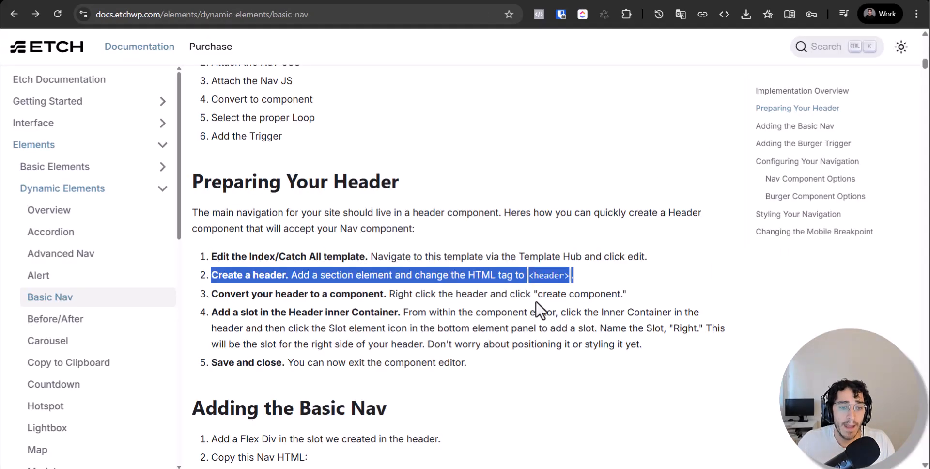
- Recheck the docs' Create a header instruction and look ahead to the Adding the Basic Nav section
{"action": "left_click", "coordinate": [395, 260]}
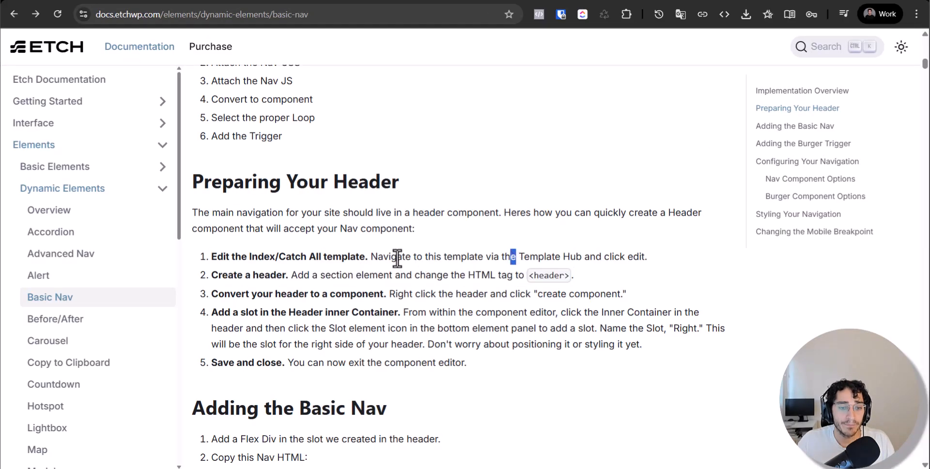
{"action": "triple_click", "coordinate": [359, 272]}
{"action": "scroll", "coordinate": [359, 272], "scroll_direction": "down", "scroll_amount": 3}
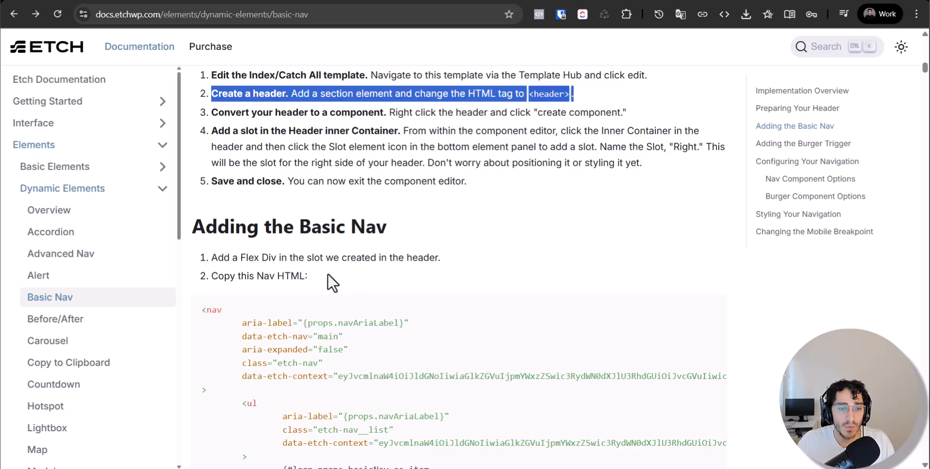
{"action": "key", "text": "ctrl+Tab"}
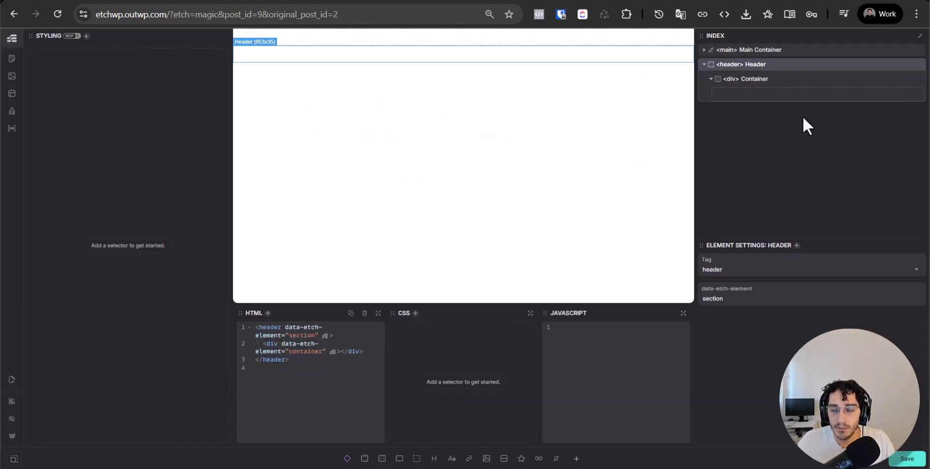
{"action": "left_click", "coordinate": [752, 79]}
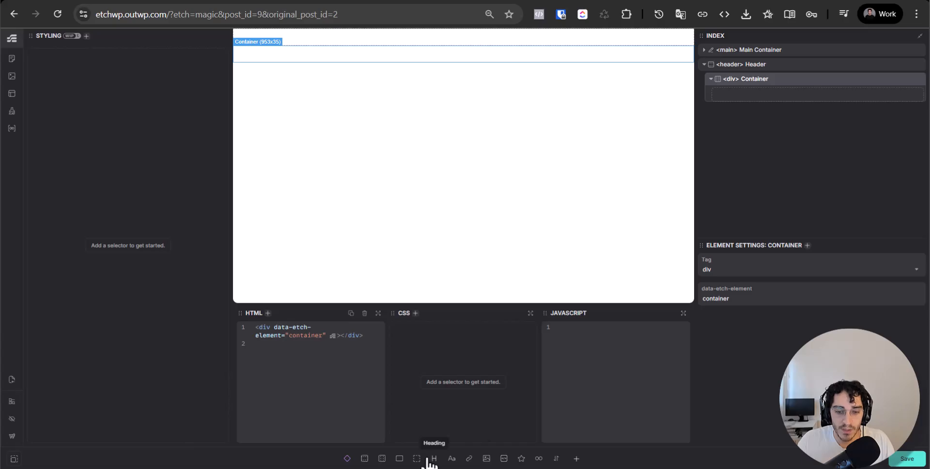
{"action": "left_click", "coordinate": [521, 458]}
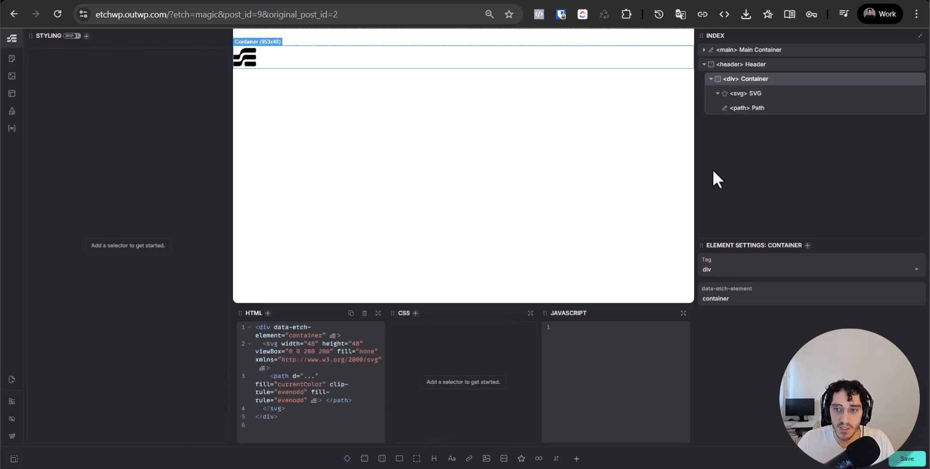
{"action": "left_click", "coordinate": [743, 94]}
{"action": "triple_click", "coordinate": [345, 376]}
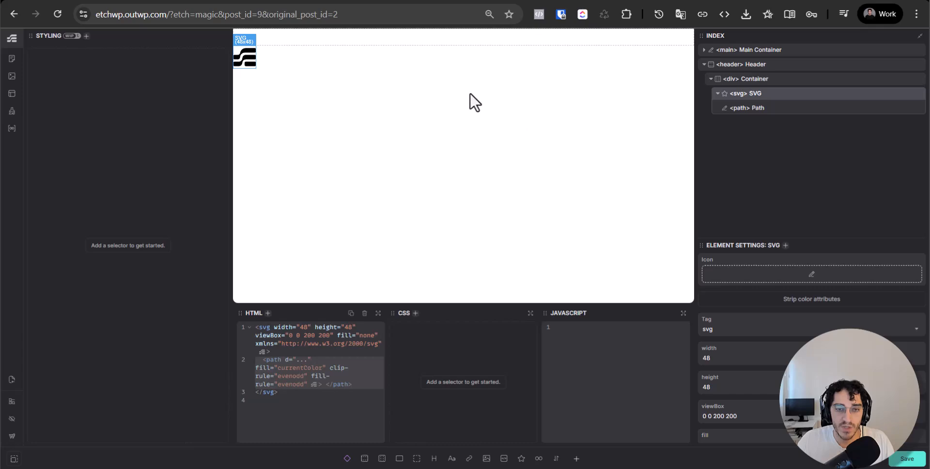
{"action": "key", "text": "ctrl+Tab"}
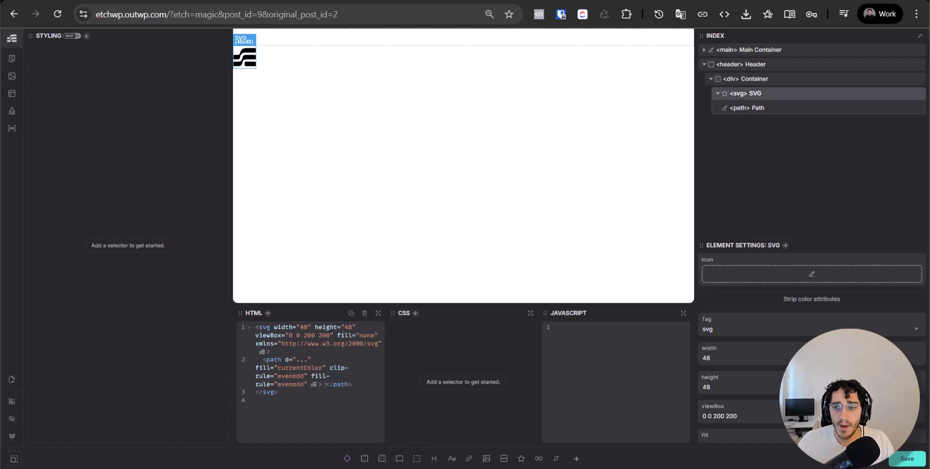
{"action": "left_click", "coordinate": [913, 108]}
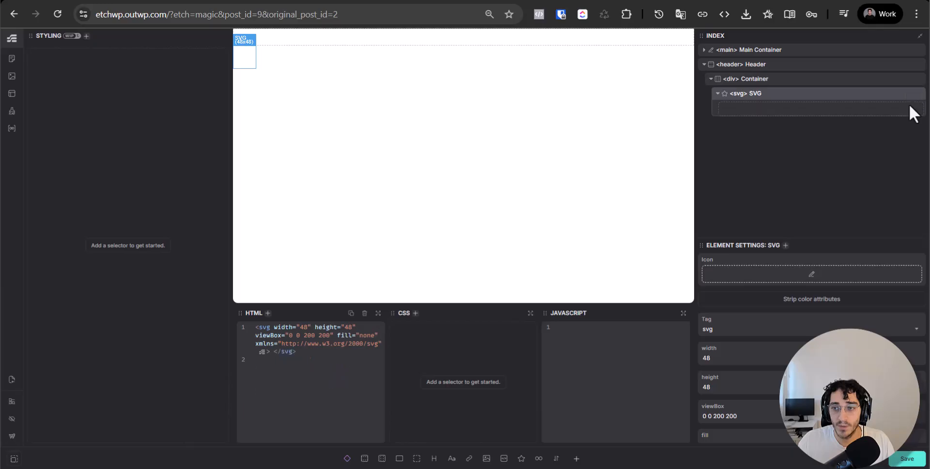
{"action": "left_click", "coordinate": [854, 79]}
{"action": "left_click", "coordinate": [831, 93]}
{"action": "key", "text": "ctrl+a"}
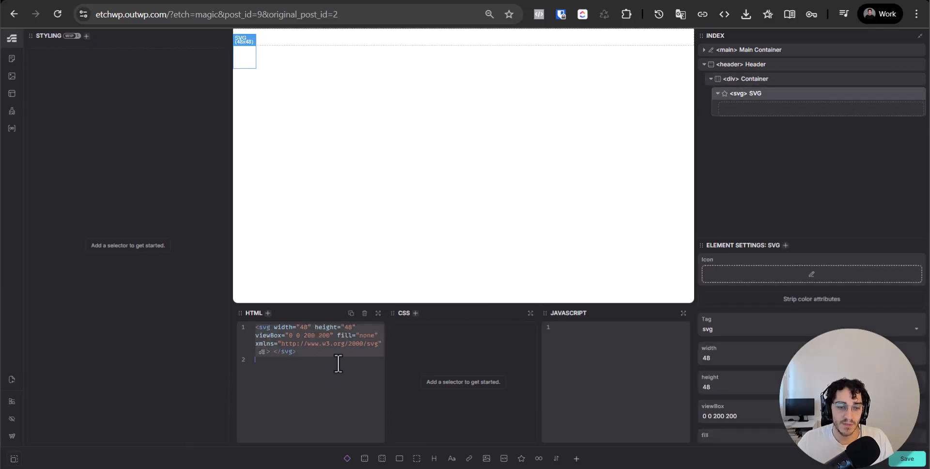
{"action": "key", "text": "BackSpace"}
{"action": "left_click", "coordinate": [635, 1]}
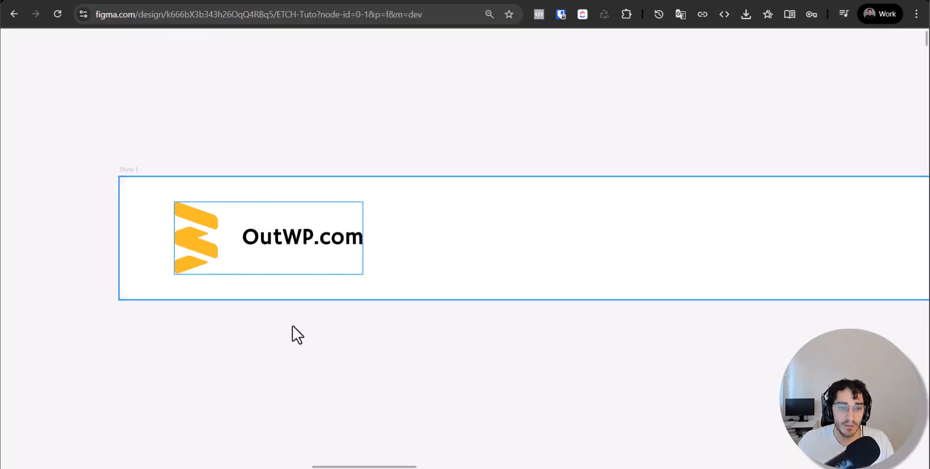
{"action": "left_click", "coordinate": [349, 1]}
{"action": "left_click", "coordinate": [320, 1]}
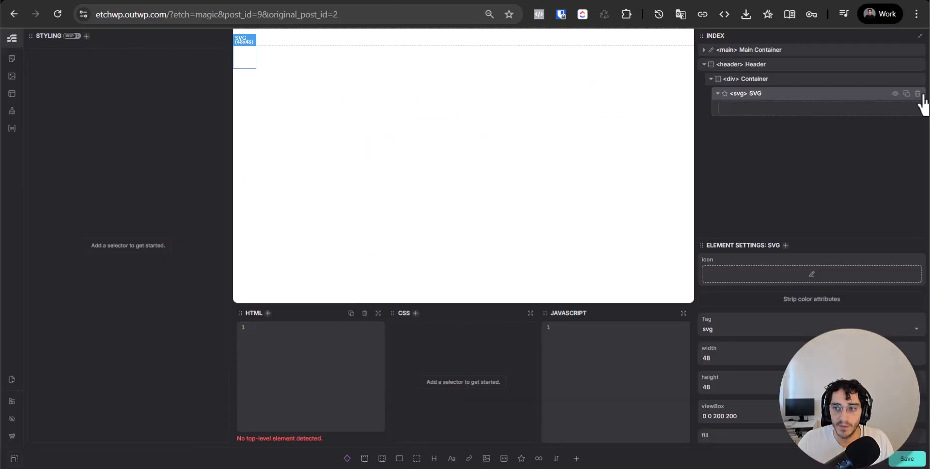
{"action": "left_click", "coordinate": [919, 93]}
{"action": "left_click", "coordinate": [860, 94]}
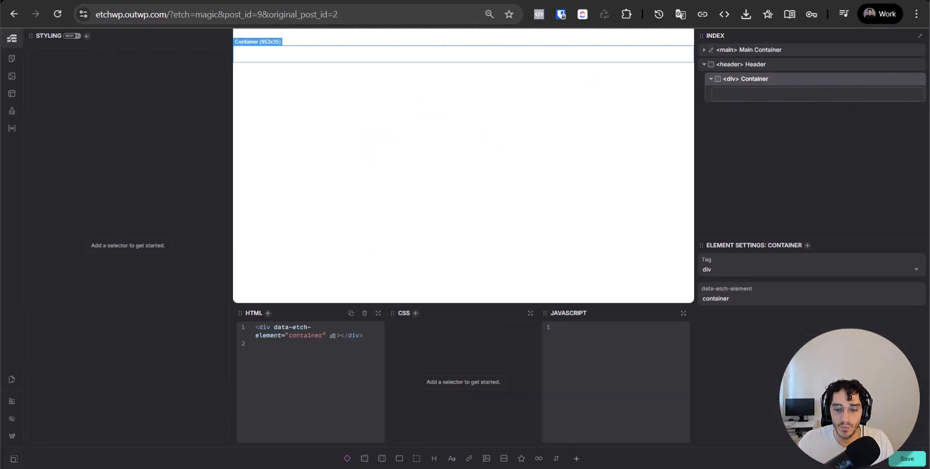
- Add an SVG element inside the header's Container and bring up its HTML code for editing
{"action": "left_click", "coordinate": [521, 459]}
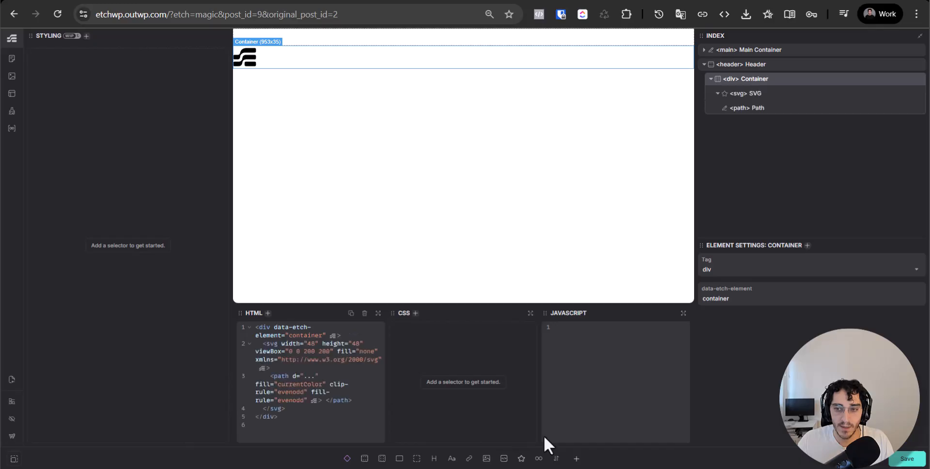
{"action": "left_click", "coordinate": [830, 96]}
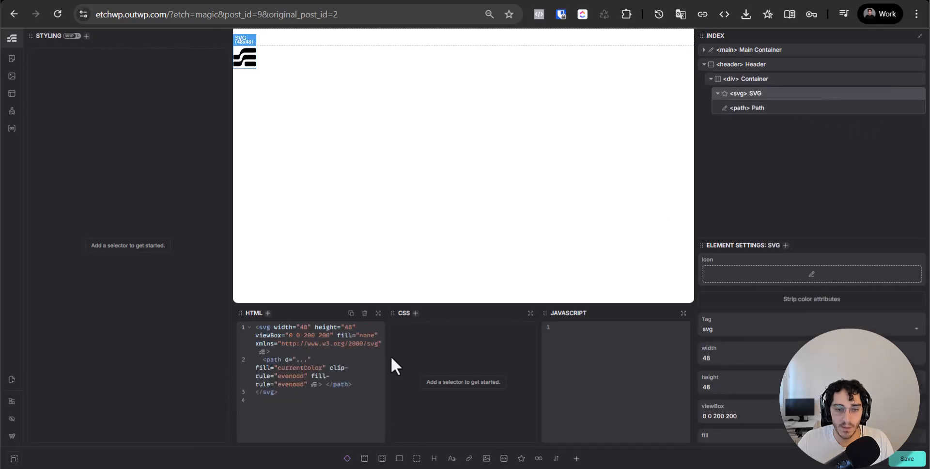
{"action": "left_click", "coordinate": [348, 368]}
{"action": "key", "text": "ctrl+a"}
{"action": "key", "text": "BackSpace"}
{"action": "key", "text": "ctrl+z"}
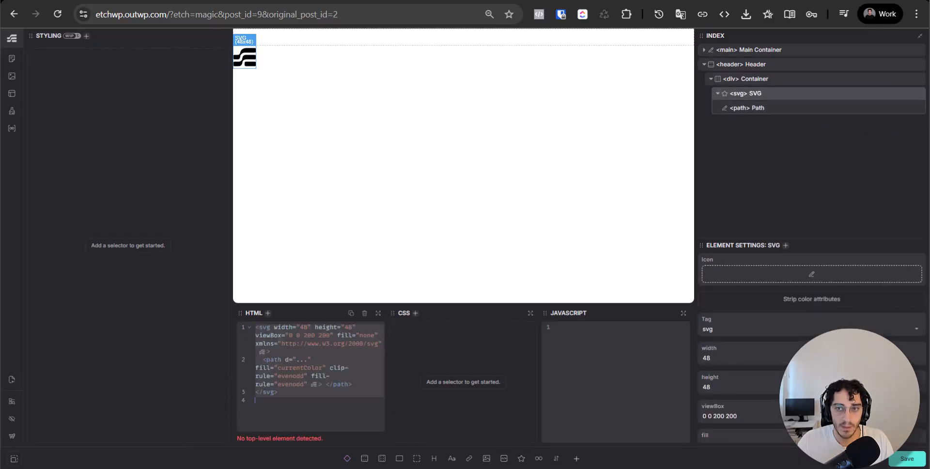
- Copy the OutWP.com logo's SVG code from Figma, replace the SVG element's HTML in Etch with it, and save
{"action": "key", "text": "ctrl+Tab"}
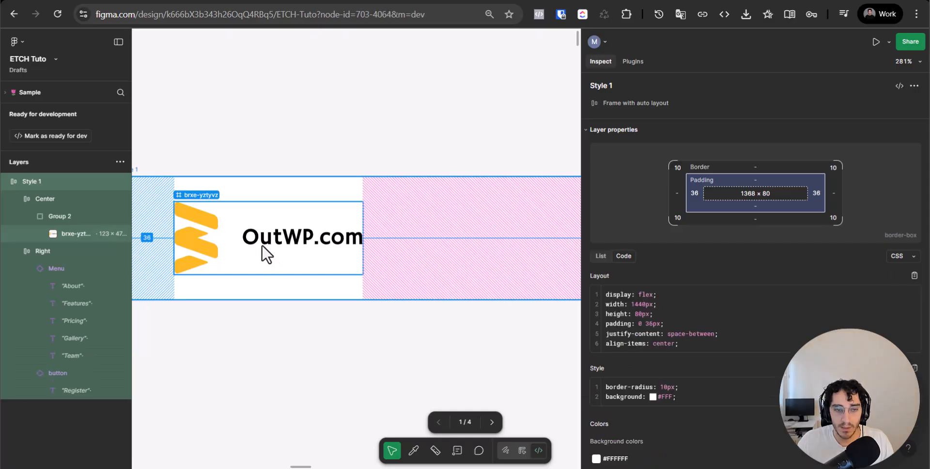
{"action": "left_click", "coordinate": [915, 339]}
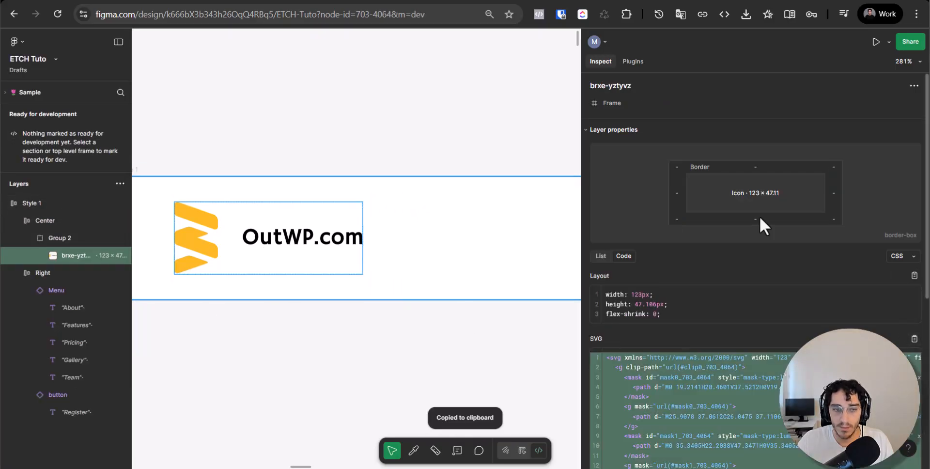
{"action": "key", "text": "ctrl+shift+Tab"}
{"action": "left_click", "coordinate": [358, 375]}
{"action": "key", "text": "ctrl+a"}
{"action": "key", "text": "ctrl+v"}
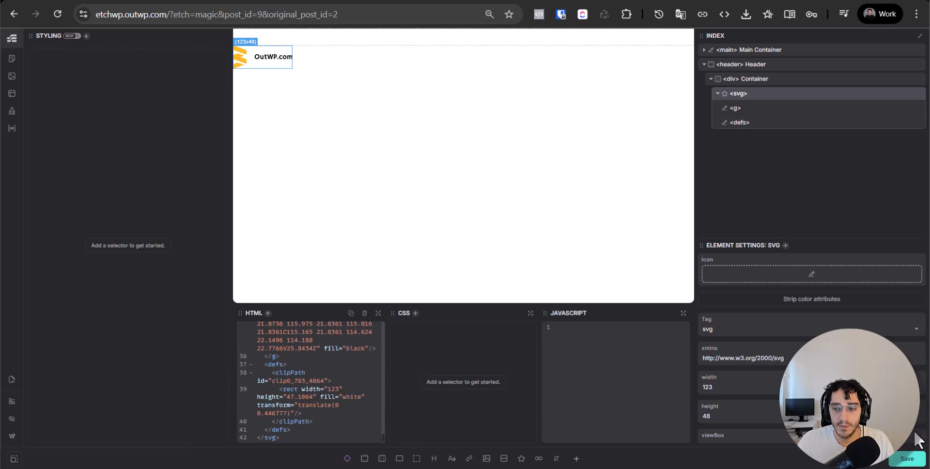
{"action": "left_click", "coordinate": [909, 453]}
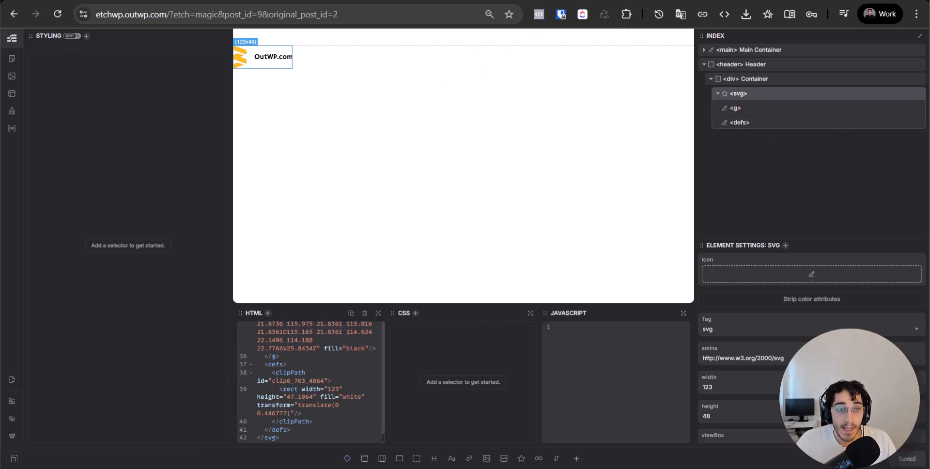
- Following the docs' component instruction, convert the Header element in Etch into a component and save it
{"action": "left_click", "coordinate": [340, 1]}
{"action": "scroll", "coordinate": [393, 274], "scroll_direction": "up", "scroll_amount": 4}
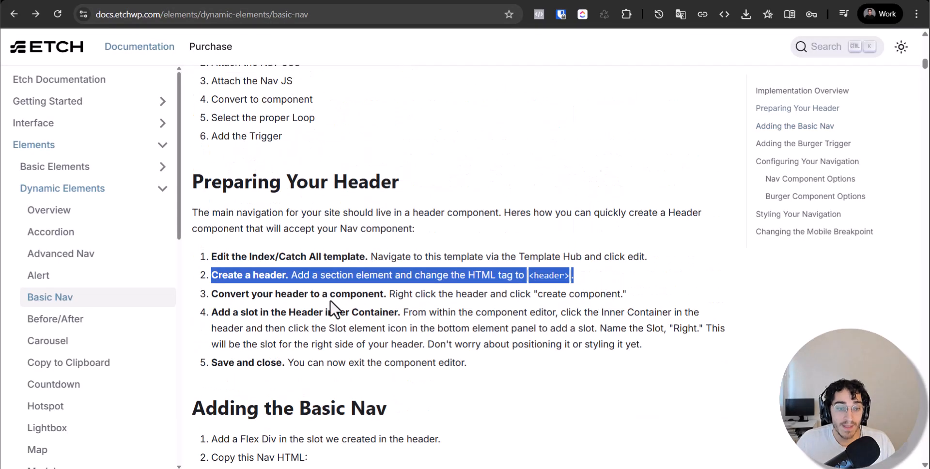
{"action": "triple_click", "coordinate": [340, 294]}
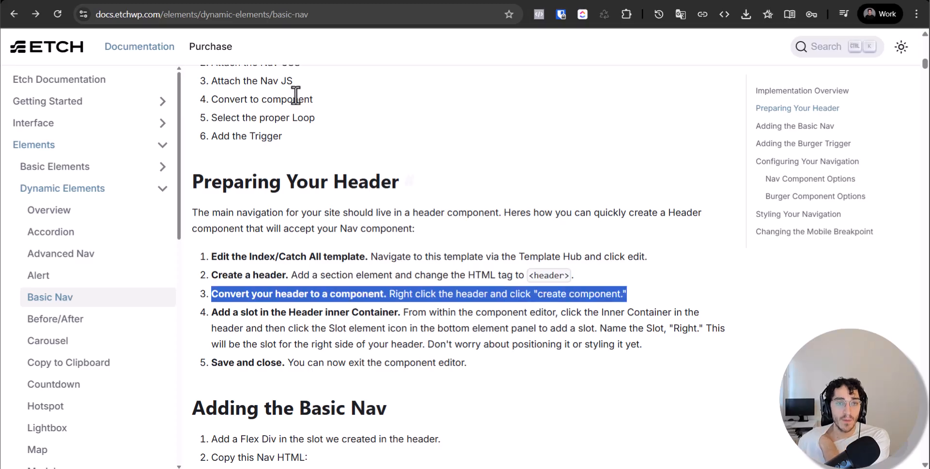
{"action": "left_click", "coordinate": [414, 5]}
{"action": "left_click", "coordinate": [787, 67]}
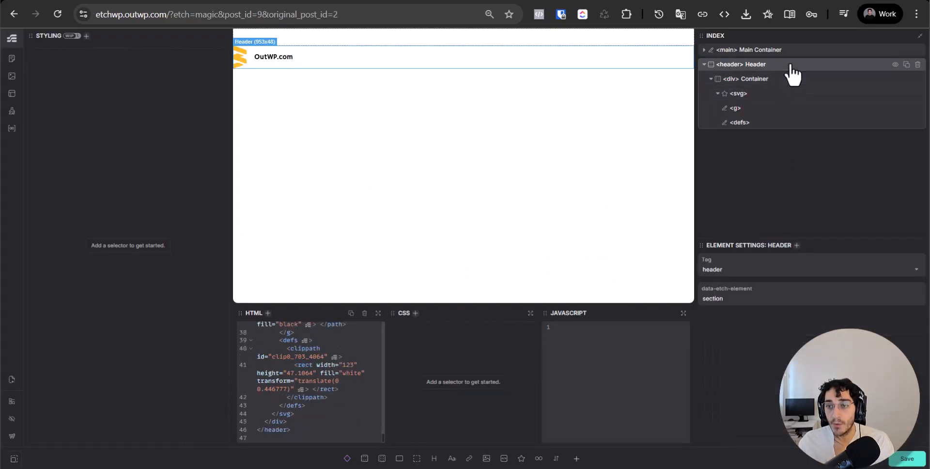
{"action": "right_click", "coordinate": [792, 65]}
{"action": "left_click", "coordinate": [816, 171]}
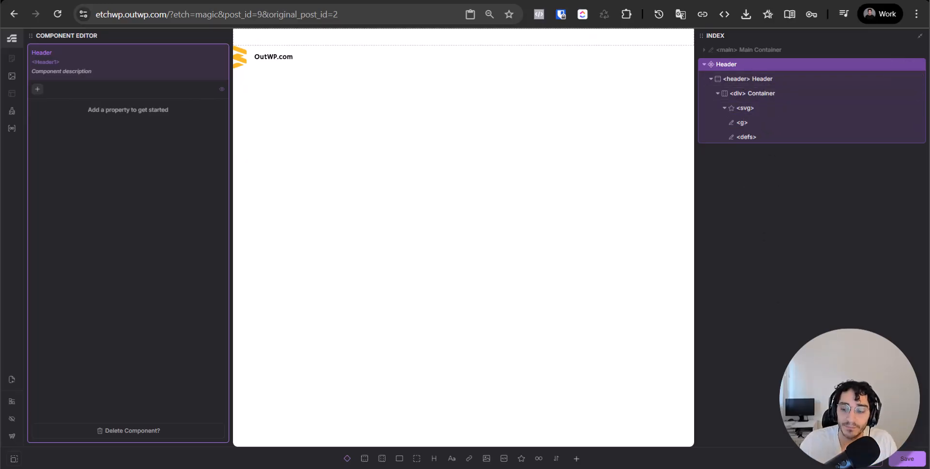
{"action": "left_click", "coordinate": [918, 459]}
- Read the docs' instructions on creating the header component and adding a slot in the header's inner Container
{"action": "key", "text": "ctrl+Tab"}
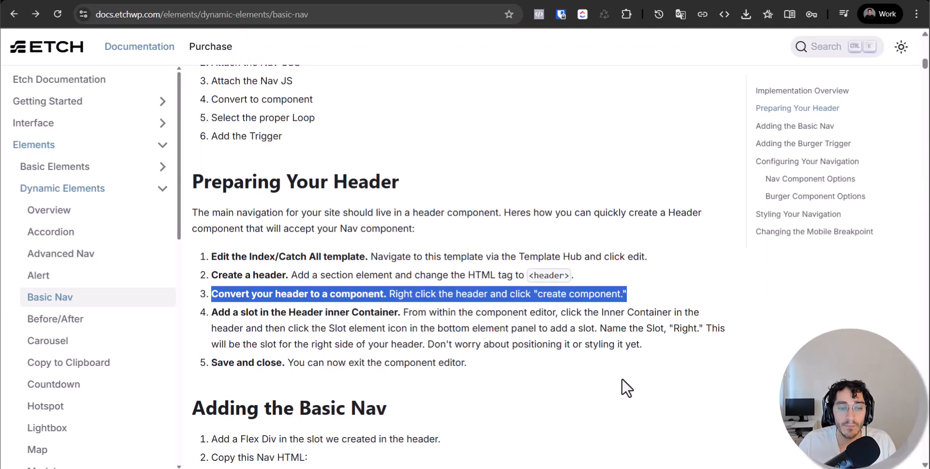
{"action": "left_click", "coordinate": [406, 301]}
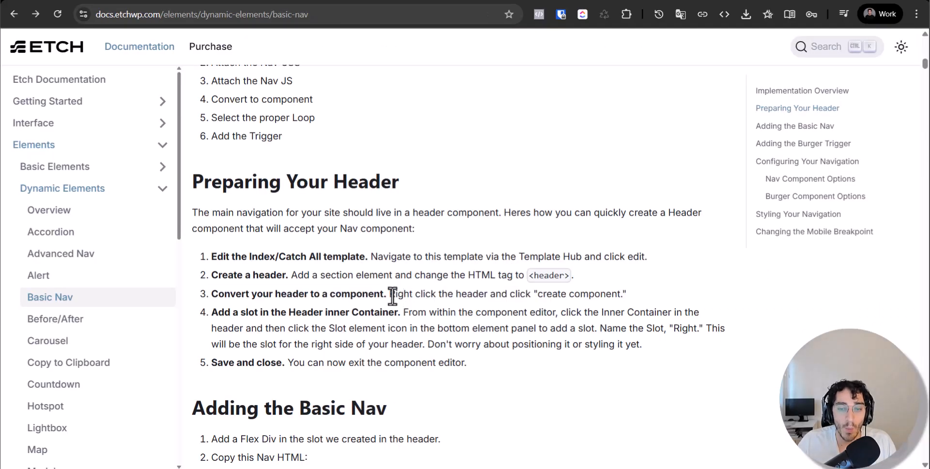
{"action": "left_click_drag", "start_coordinate": [396, 293], "coordinate": [658, 290]}
{"action": "scroll", "coordinate": [608, 293], "scroll_direction": "down", "scroll_amount": 1}
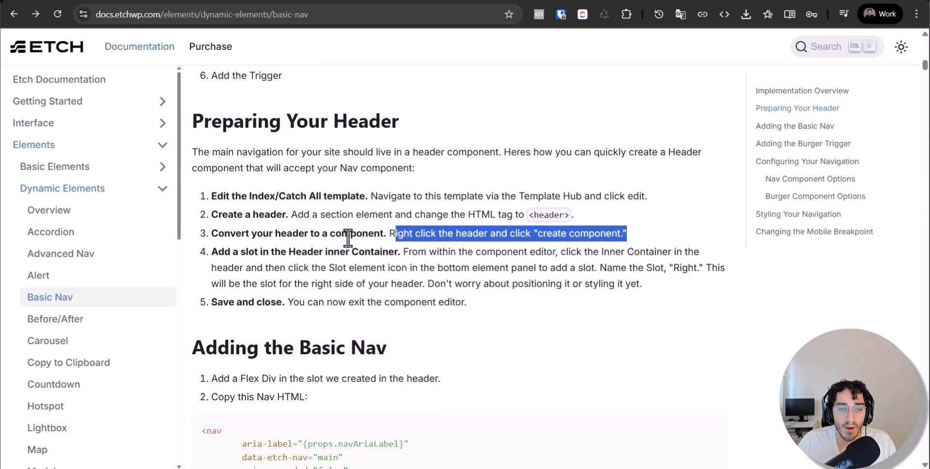
{"action": "left_click", "coordinate": [269, 252]}
{"action": "left_click_drag", "start_coordinate": [218, 252], "coordinate": [310, 251]}
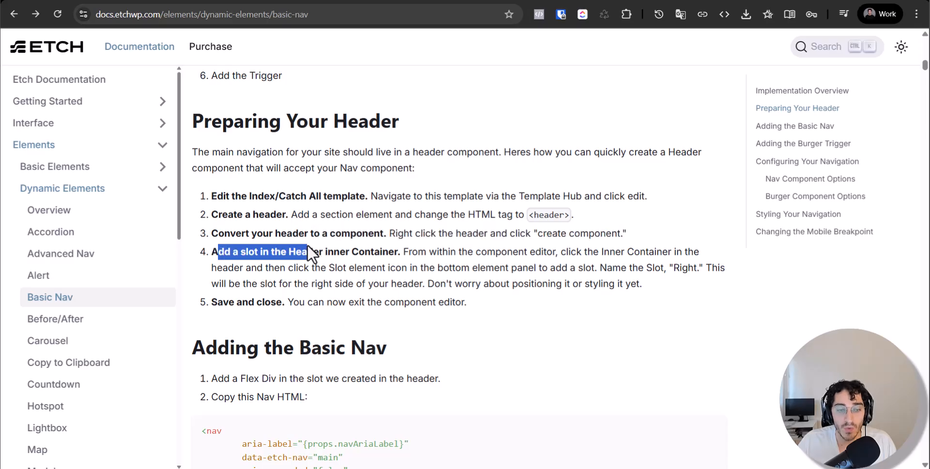
- Following the docs' slot instruction, add a slot inside the header's inner Container in Etch, below the logo SVG
{"action": "left_click", "coordinate": [307, 247]}
{"action": "left_click_drag", "start_coordinate": [255, 252], "coordinate": [395, 248]}
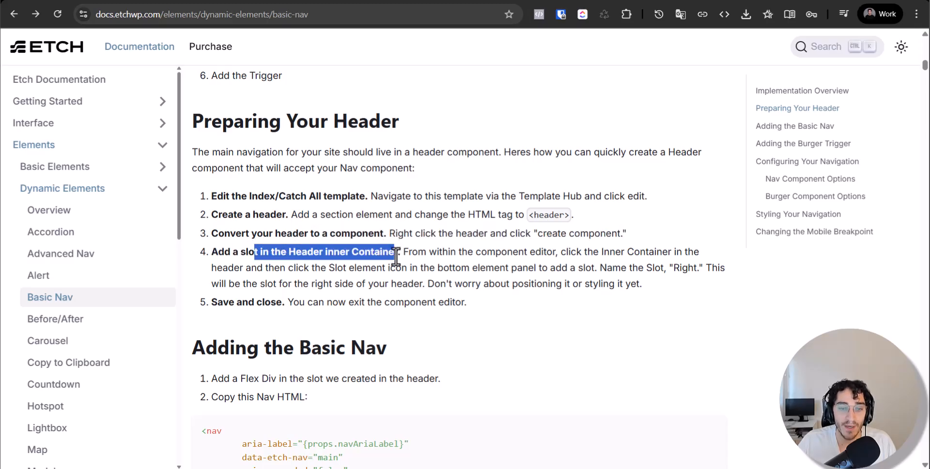
{"action": "left_click", "coordinate": [396, 256]}
{"action": "key", "text": "ctrl+Tab"}
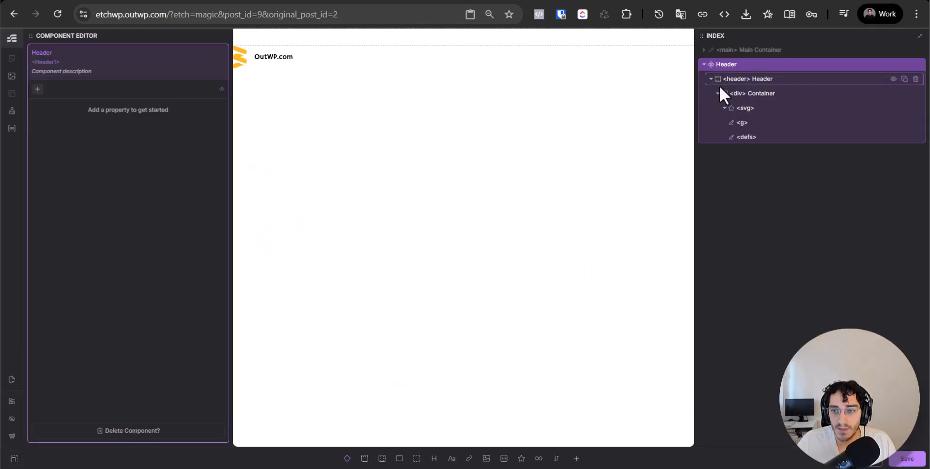
{"action": "left_click", "coordinate": [724, 108]}
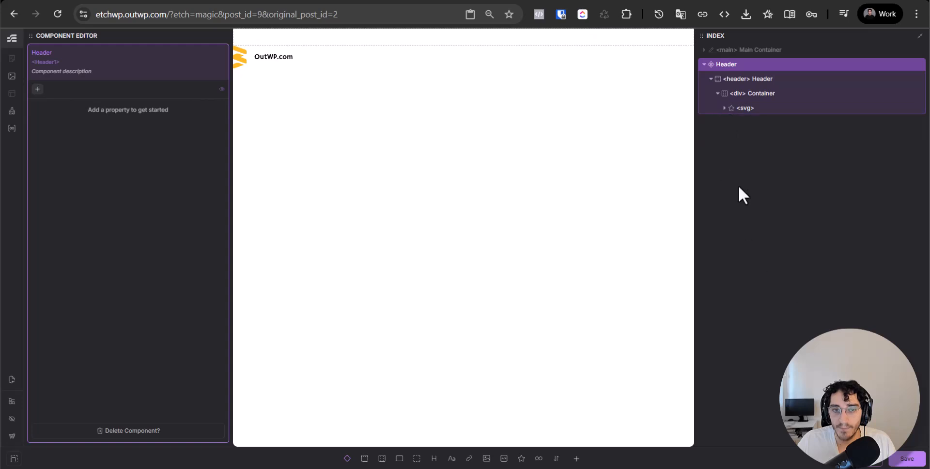
{"action": "left_click", "coordinate": [744, 108]}
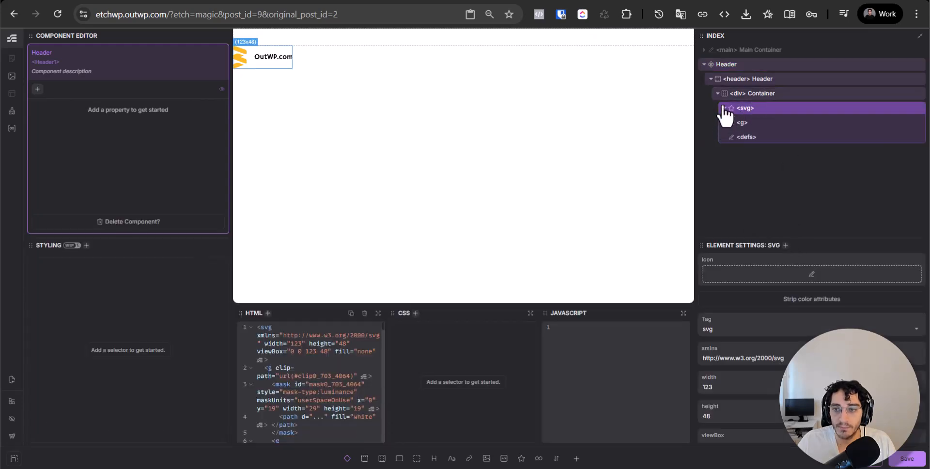
{"action": "left_click", "coordinate": [724, 108]}
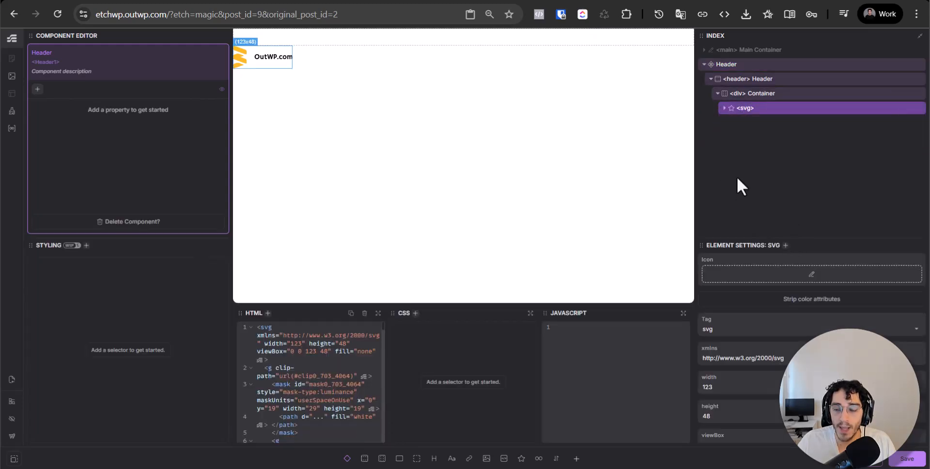
{"action": "left_click", "coordinate": [775, 95]}
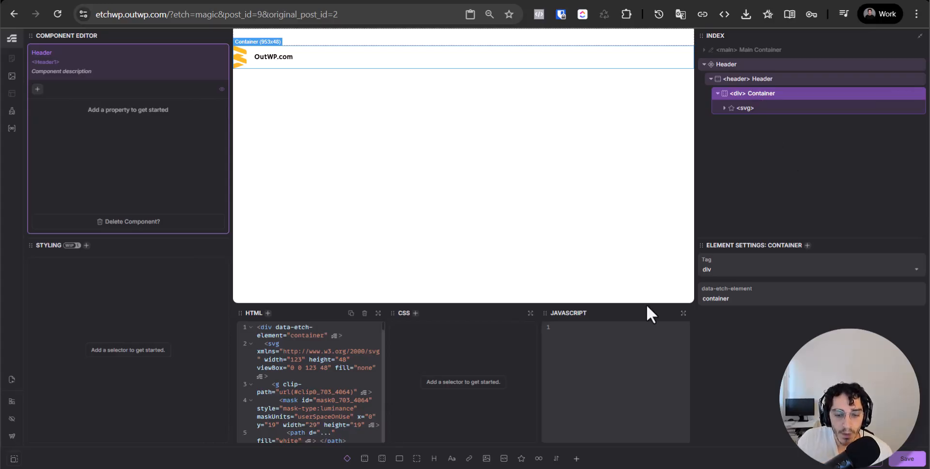
{"action": "left_click", "coordinate": [347, 459]}
{"action": "left_click", "coordinate": [754, 124]}
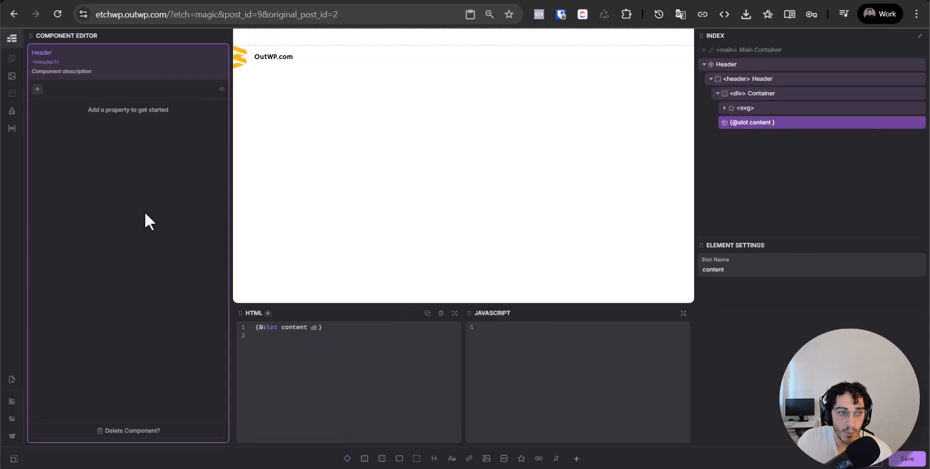
- Read the docs' Basic Nav and slot-naming instructions, and add a Flex Div below the slot in the header's Container in Etch
{"action": "left_click", "coordinate": [224, 0]}
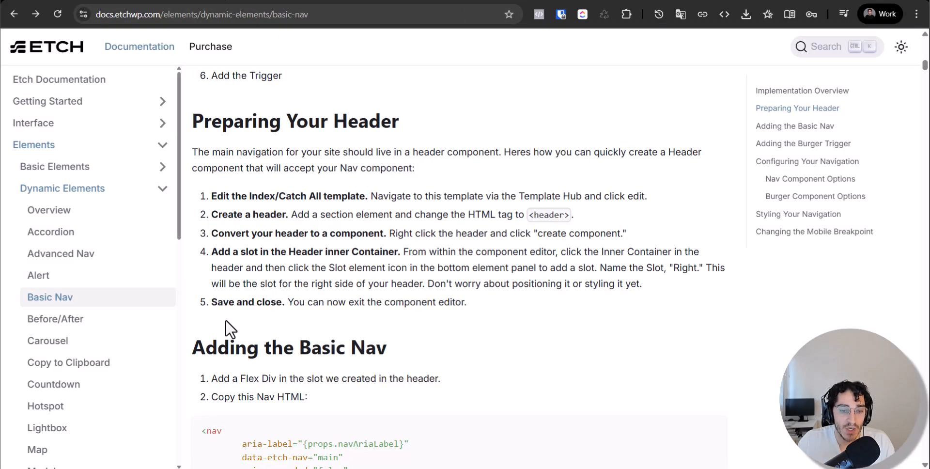
{"action": "scroll", "coordinate": [228, 322], "scroll_direction": "down", "scroll_amount": 3}
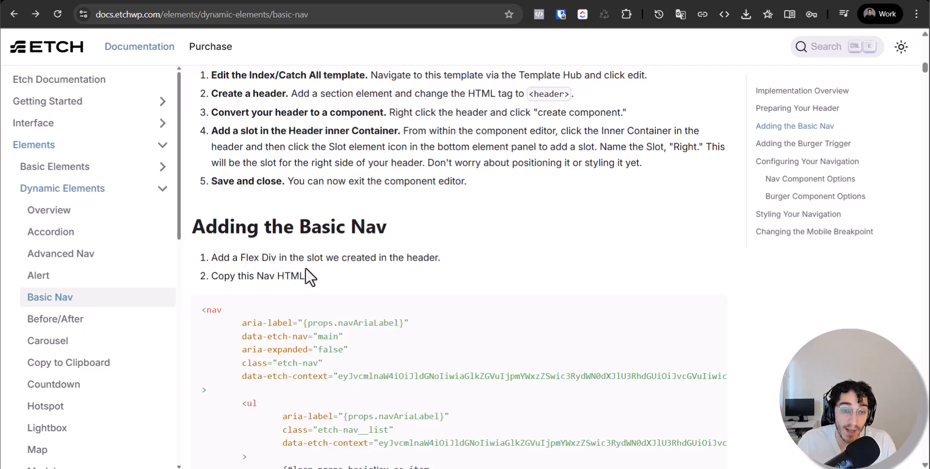
{"action": "triple_click", "coordinate": [327, 225]}
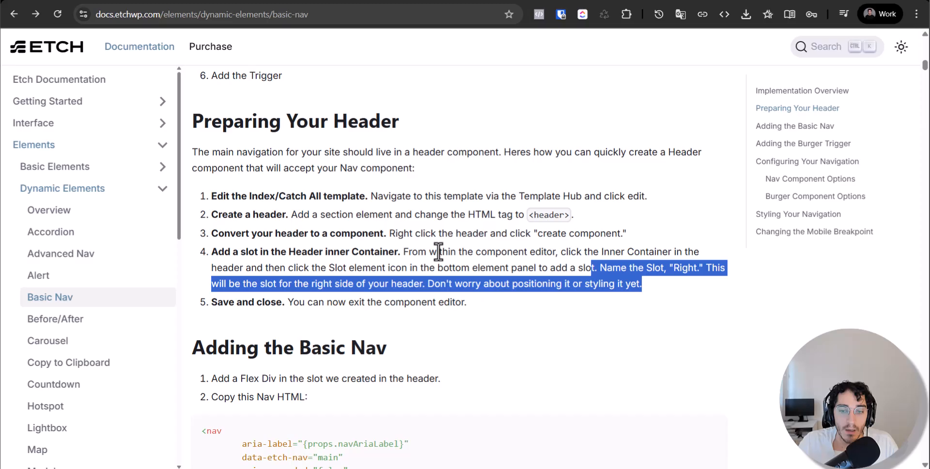
{"action": "left_click", "coordinate": [484, 272]}
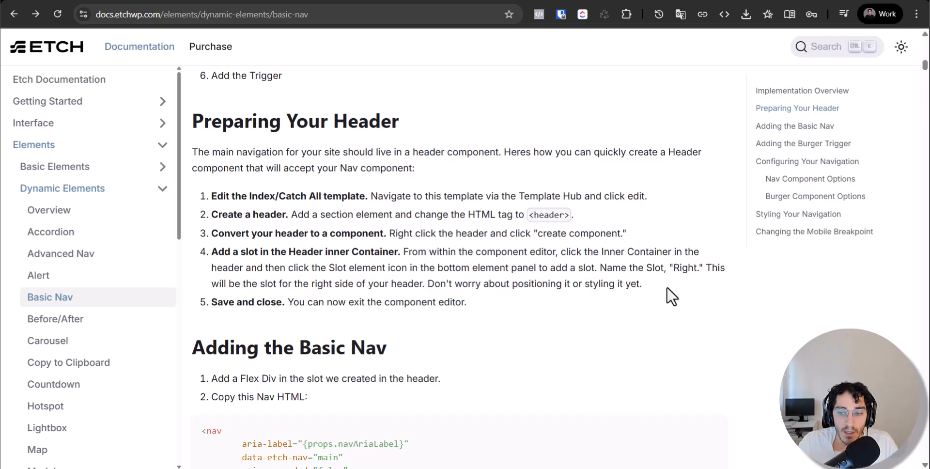
{"action": "left_click_drag", "start_coordinate": [671, 266], "coordinate": [691, 286]}
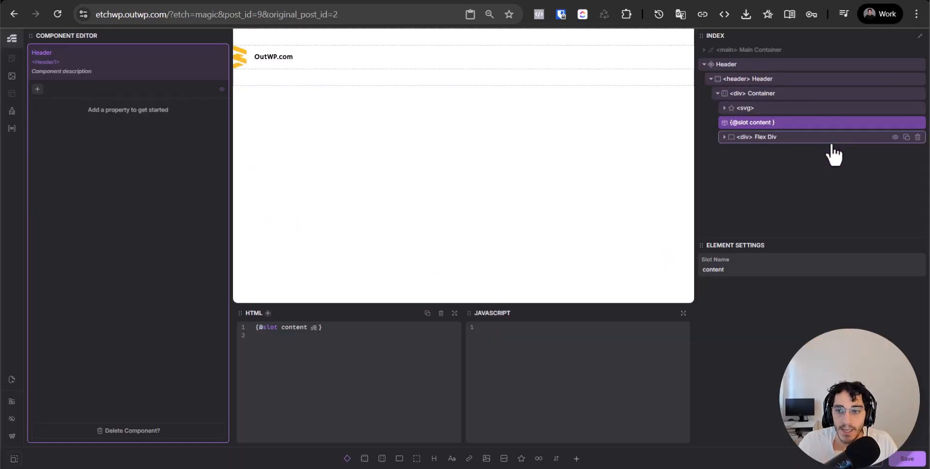
- Rename the slot in the header's Container to "Right" in Etch, matching the name given in the docs
{"action": "left_click_drag", "start_coordinate": [761, 124], "coordinate": [921, 208]}
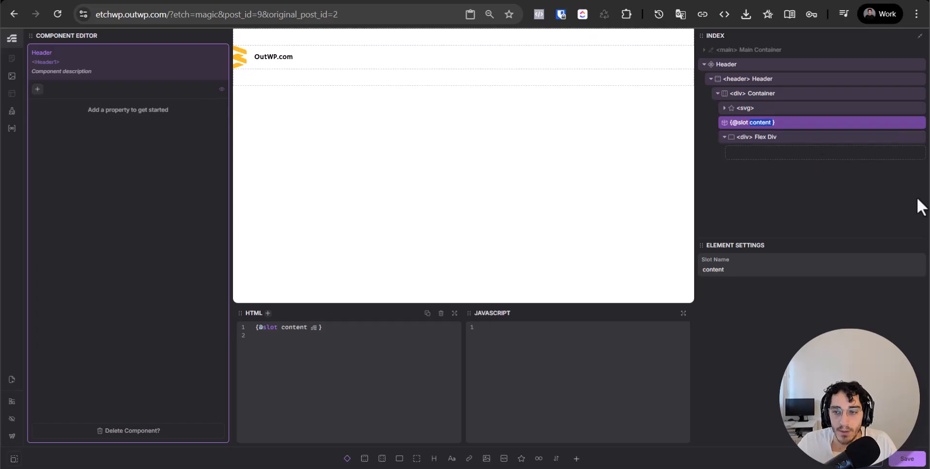
{"action": "left_click", "coordinate": [726, 270]}
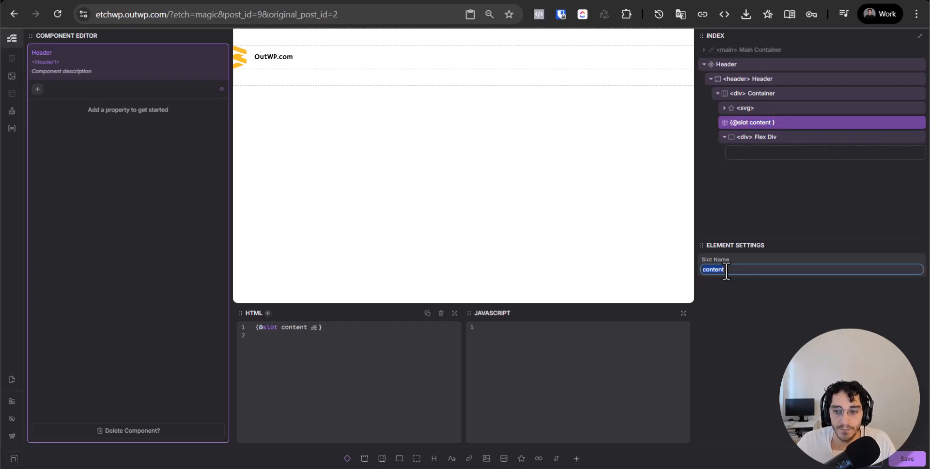
{"action": "key", "text": "alt+Tab"}
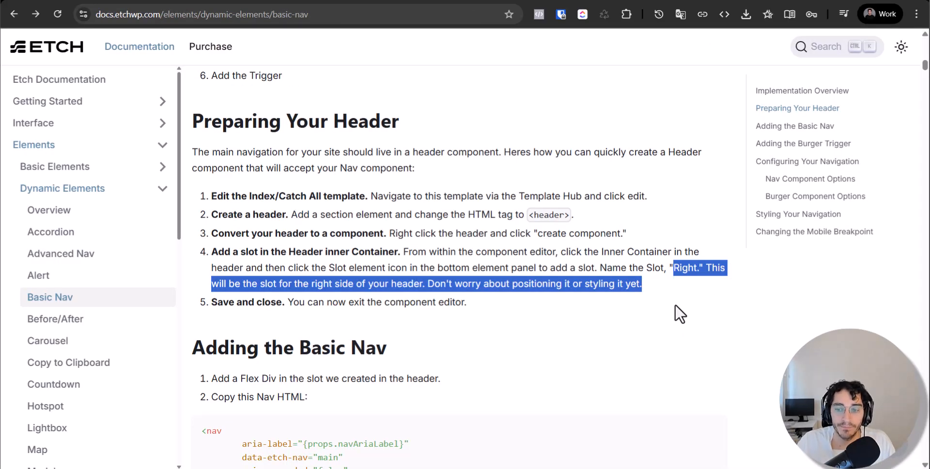
{"action": "key", "text": "alt+Tab"}
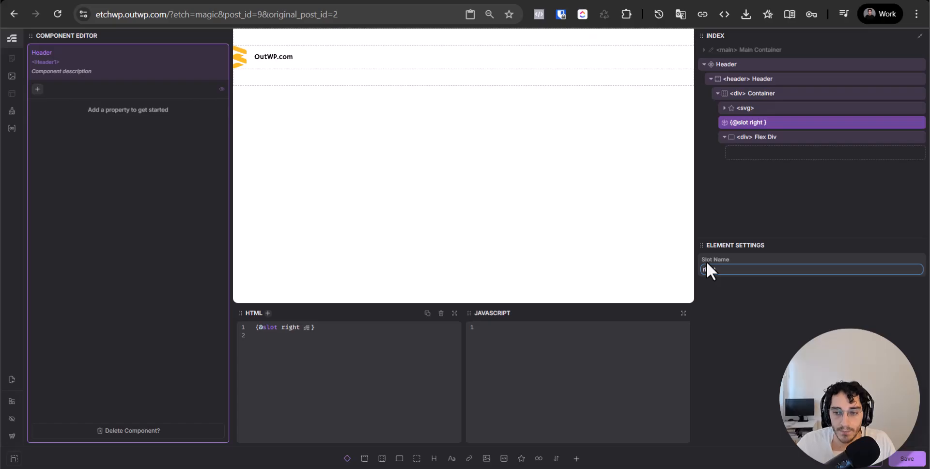
{"action": "key", "text": "alt+Tab"}
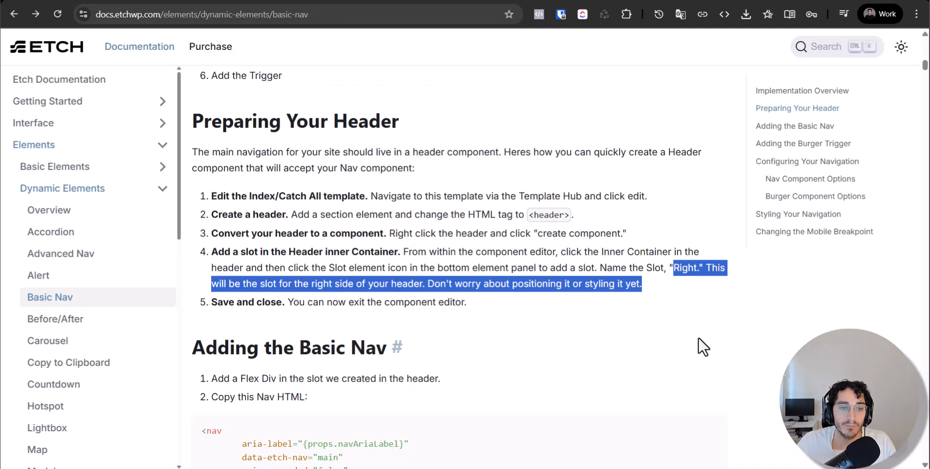
{"action": "left_click", "coordinate": [595, 351]}
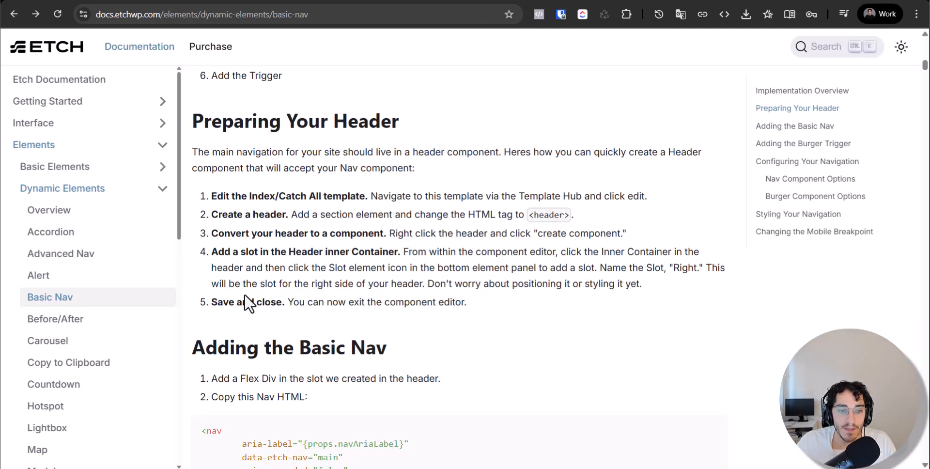
{"action": "left_click_drag", "start_coordinate": [233, 283], "coordinate": [426, 283]}
{"action": "key", "text": "alt+Tab"}
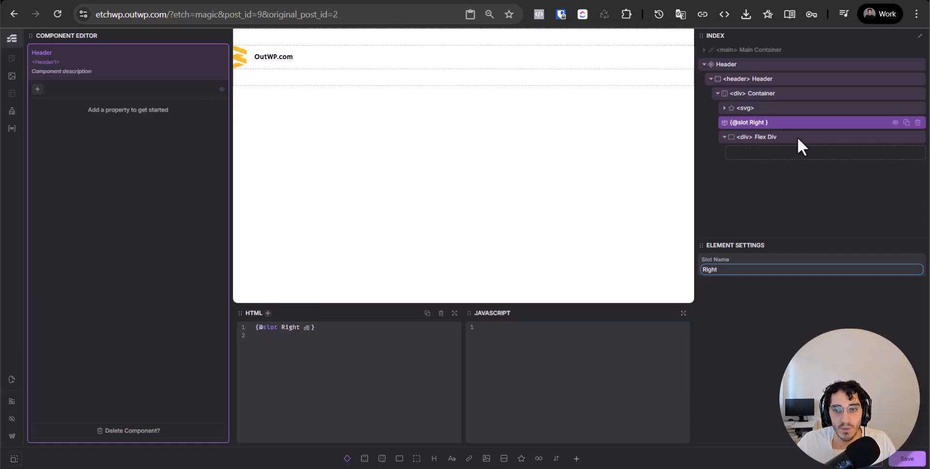
- Examine the header's navigation items in the Figma design and the docs' notes on positioning, styling and saving the slot
{"action": "left_click", "coordinate": [676, 1]}
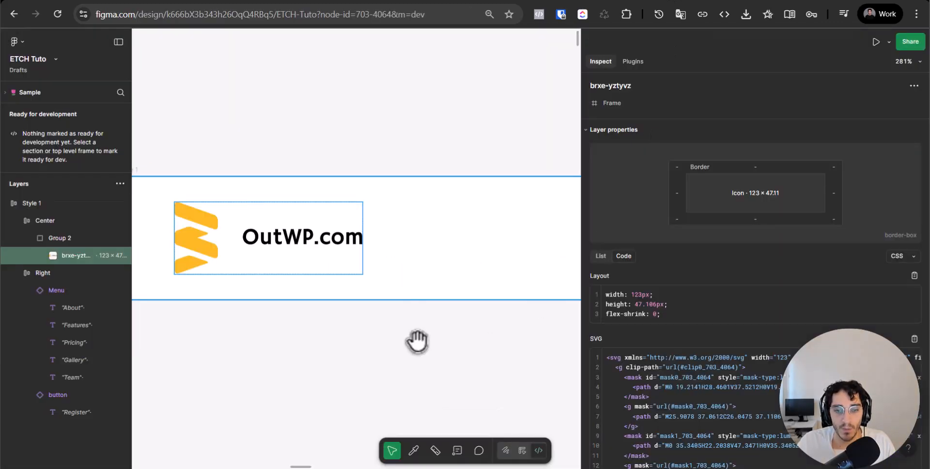
{"action": "scroll", "coordinate": [449, 310], "scroll_direction": "down", "scroll_amount": 4}
{"action": "left_click_drag", "start_coordinate": [448, 317], "coordinate": [160, 328]}
{"action": "left_click_drag", "start_coordinate": [562, 306], "coordinate": [278, 275]}
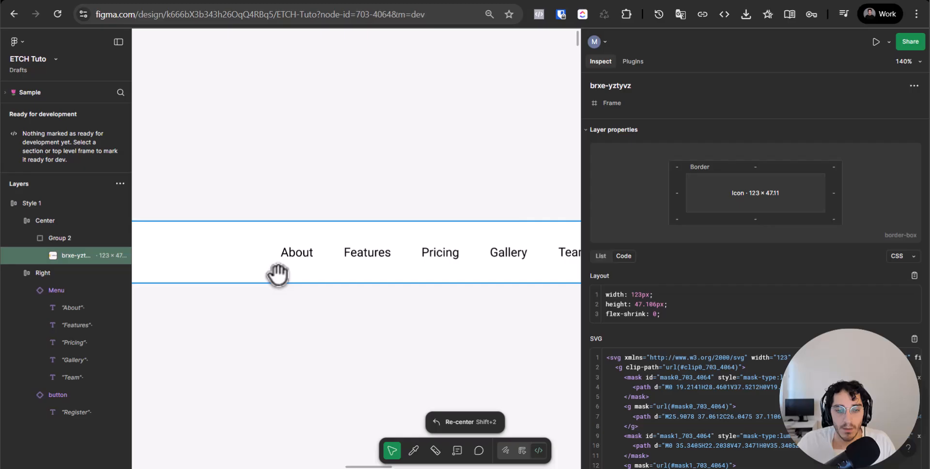
{"action": "left_click", "coordinate": [373, 263]}
{"action": "left_click", "coordinate": [409, 249]}
{"action": "left_click", "coordinate": [794, 1]}
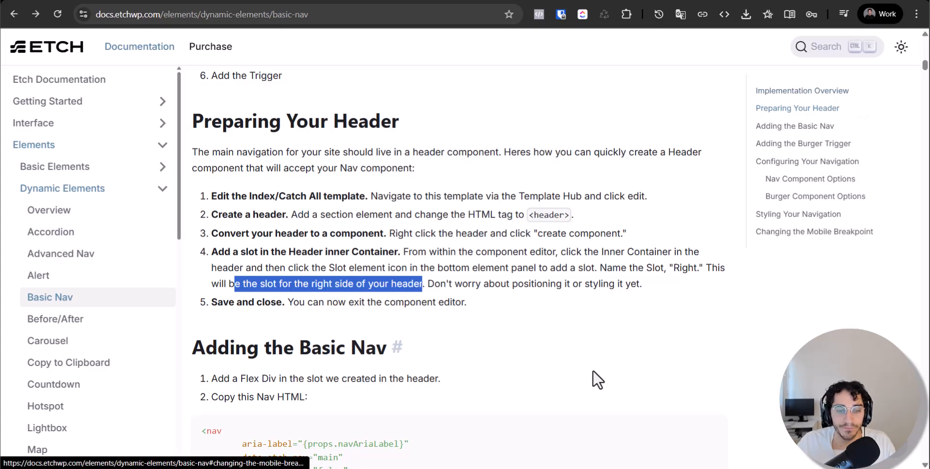
{"action": "left_click_drag", "start_coordinate": [427, 302], "coordinate": [574, 281]}
{"action": "left_click", "coordinate": [574, 281]}
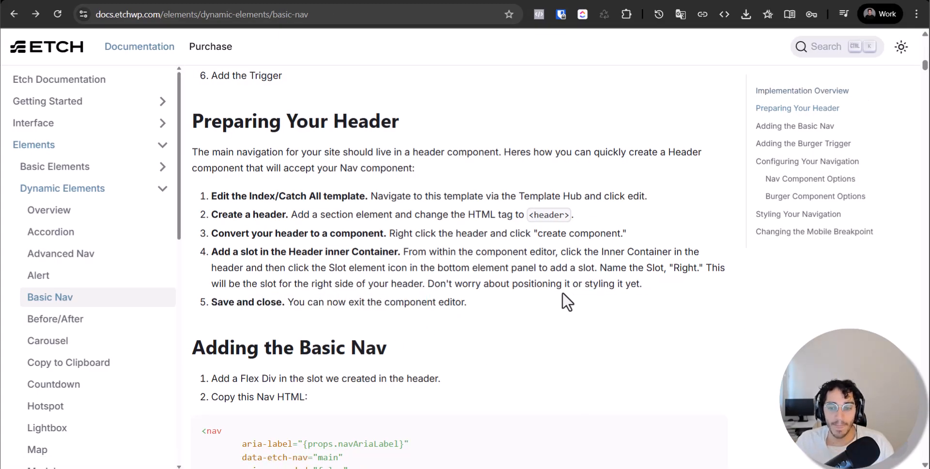
{"action": "scroll", "coordinate": [450, 266], "scroll_direction": "down", "scroll_amount": 1}
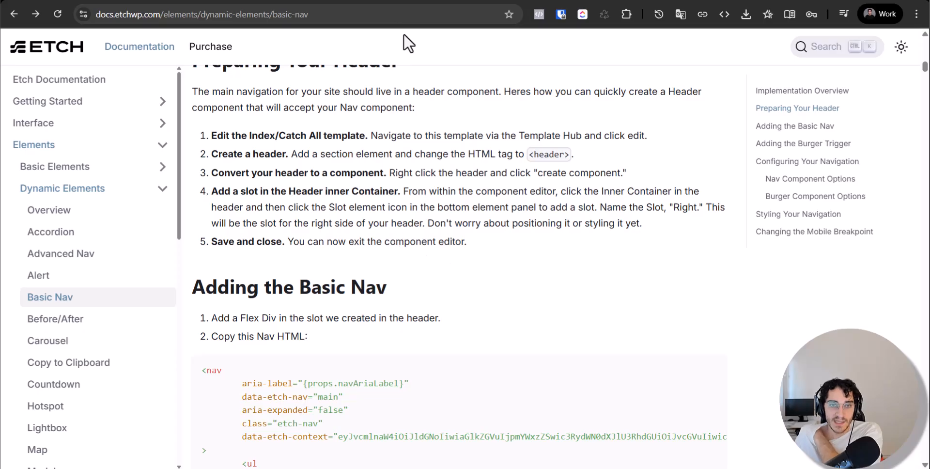
- Save the Header component in Etch and exit the component editor, as the docs' last header step says
{"action": "left_click", "coordinate": [412, 1]}
{"action": "left_click", "coordinate": [917, 461]}
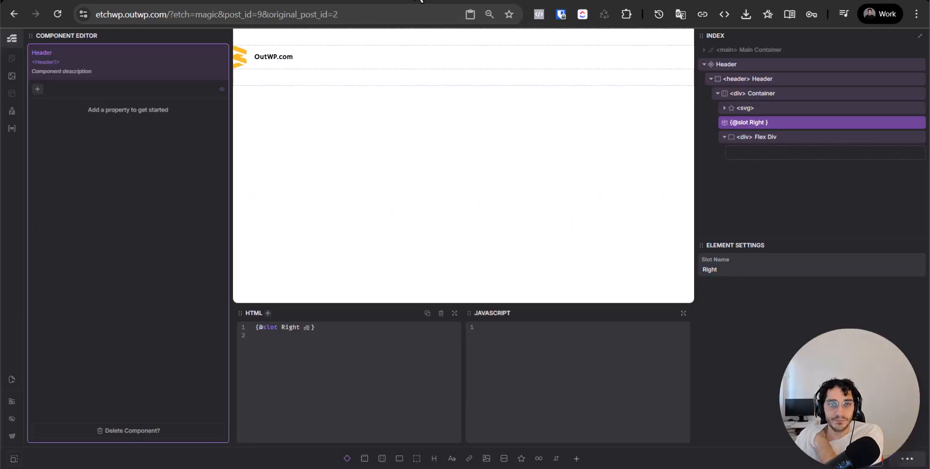
{"action": "left_click", "coordinate": [419, 1]}
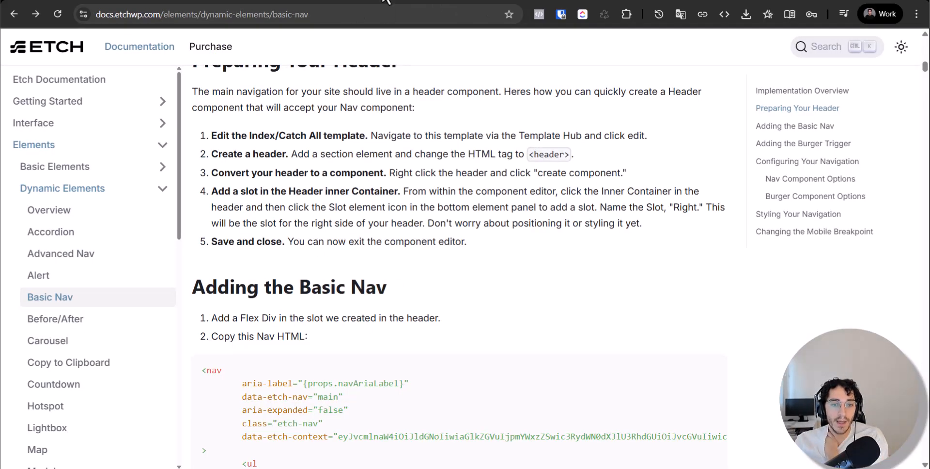
{"action": "left_click", "coordinate": [412, 1]}
{"action": "left_click", "coordinate": [910, 460]}
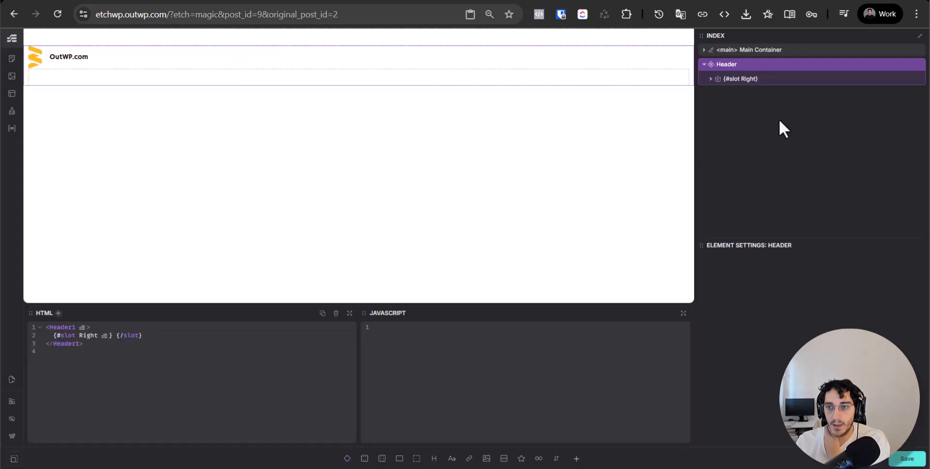
- Following the docs' Basic Nav section, add a Flex Div inside the Header component's Right slot in Etch
{"action": "left_click", "coordinate": [772, 80]}
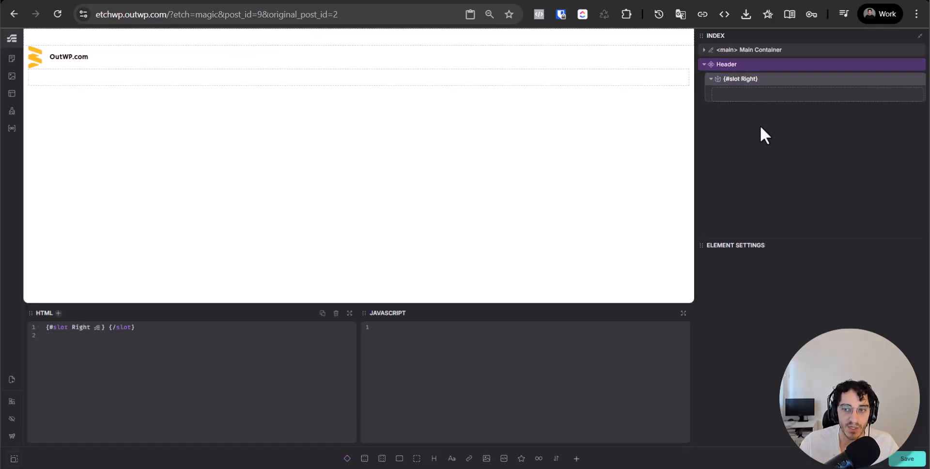
{"action": "left_click", "coordinate": [765, 65]}
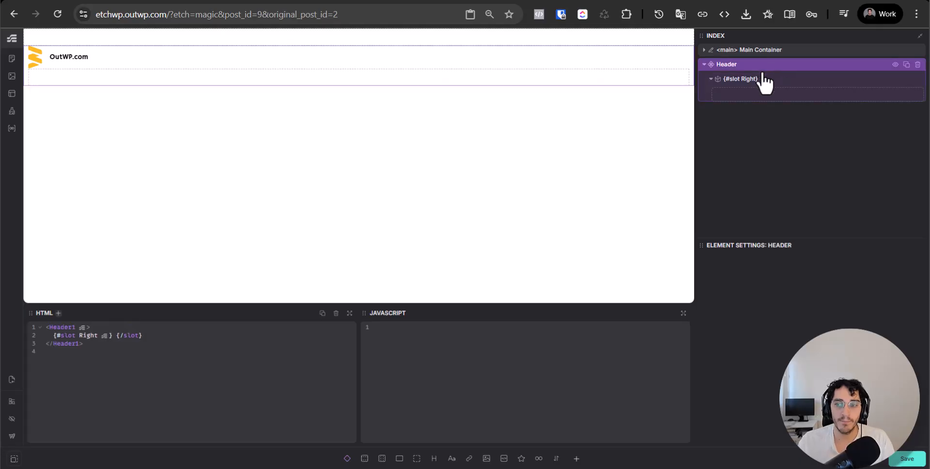
{"action": "key", "text": "ctrl+Tab"}
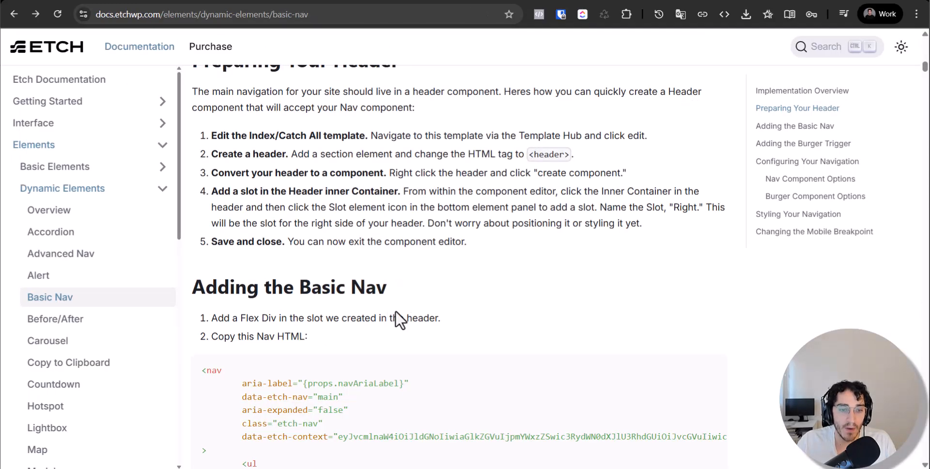
{"action": "scroll", "coordinate": [291, 252], "scroll_direction": "down", "scroll_amount": 1}
{"action": "key", "text": "ctrl+shift+Tab"}
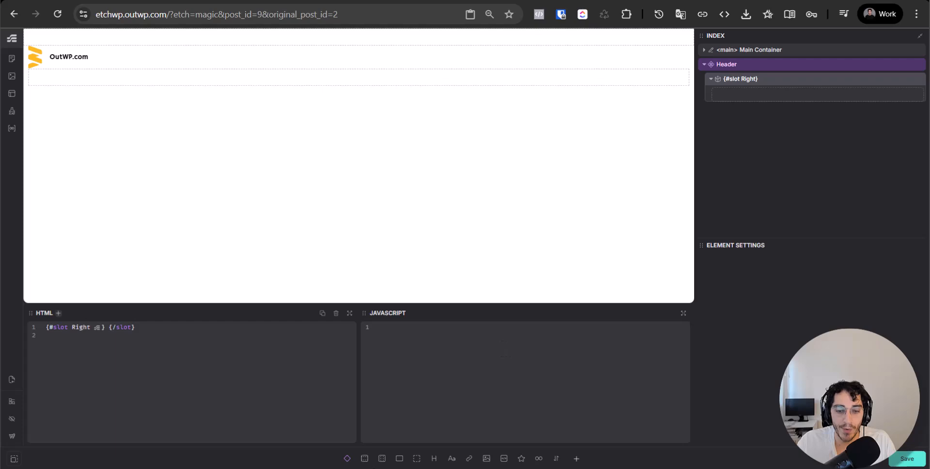
{"action": "left_click", "coordinate": [399, 459]}
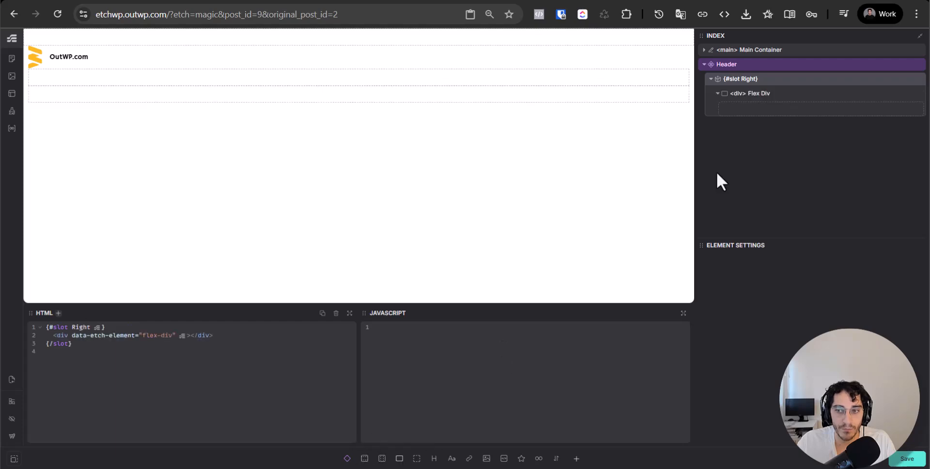
- Copy the Nav HTML from the docs' Basic Nav section and return to Etch with the Right slot's Flex Div selected
{"action": "key", "text": "ctrl+Tab"}
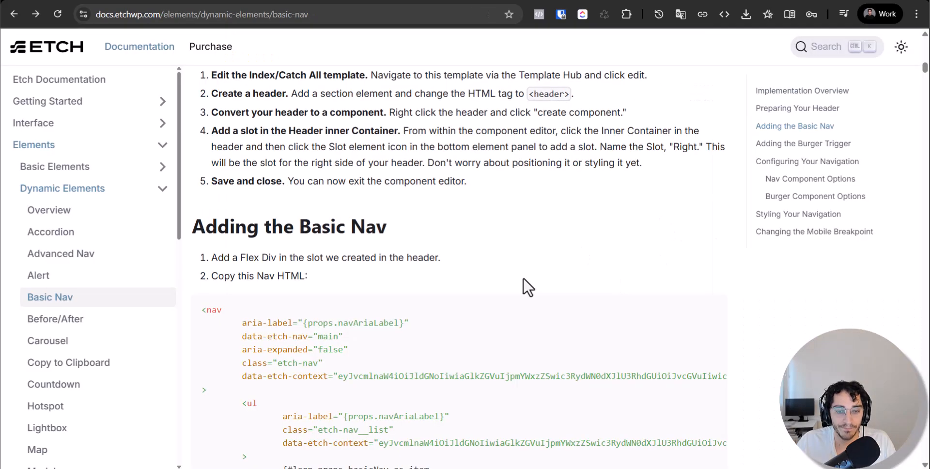
{"action": "triple_click", "coordinate": [302, 277]}
{"action": "scroll", "coordinate": [308, 266], "scroll_direction": "down", "scroll_amount": 1}
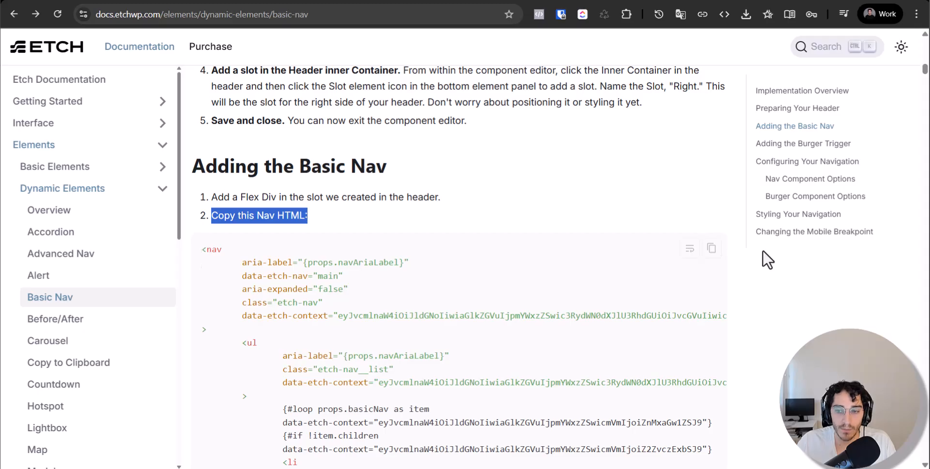
{"action": "left_click", "coordinate": [710, 250]}
{"action": "key", "text": "ctrl+Tab"}
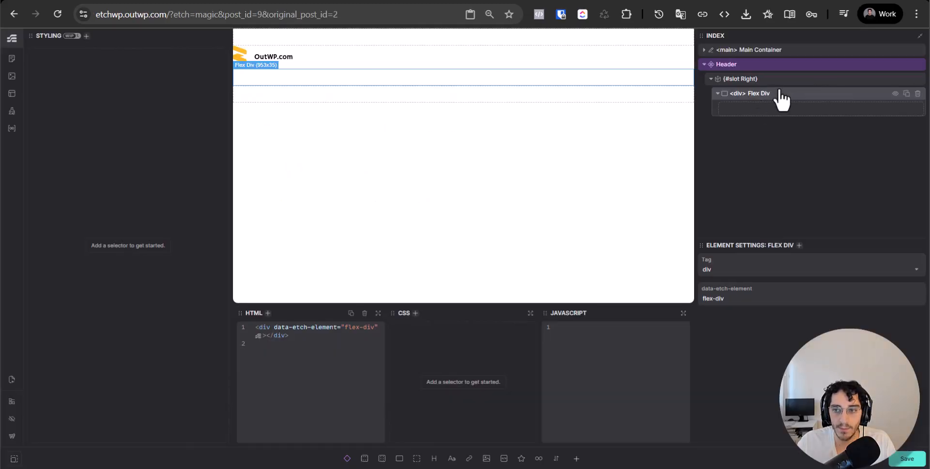
- Replace the Flex Div in the Header's Right slot with the copied Nav HTML in Etch and save
{"action": "key", "text": "ctrl+Tab"}
{"action": "key", "text": "ctrl+Tab"}
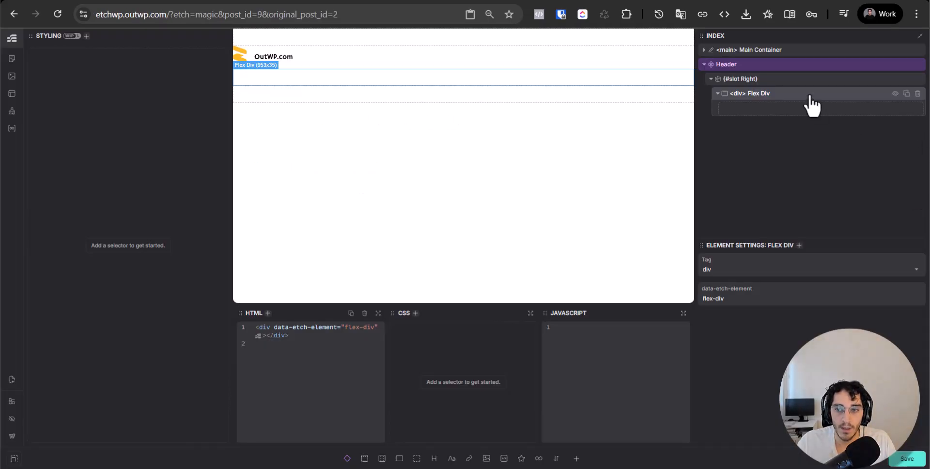
{"action": "left_click", "coordinate": [326, 345]}
{"action": "key", "text": "ctrl+a"}
{"action": "key", "text": "ctrl+v"}
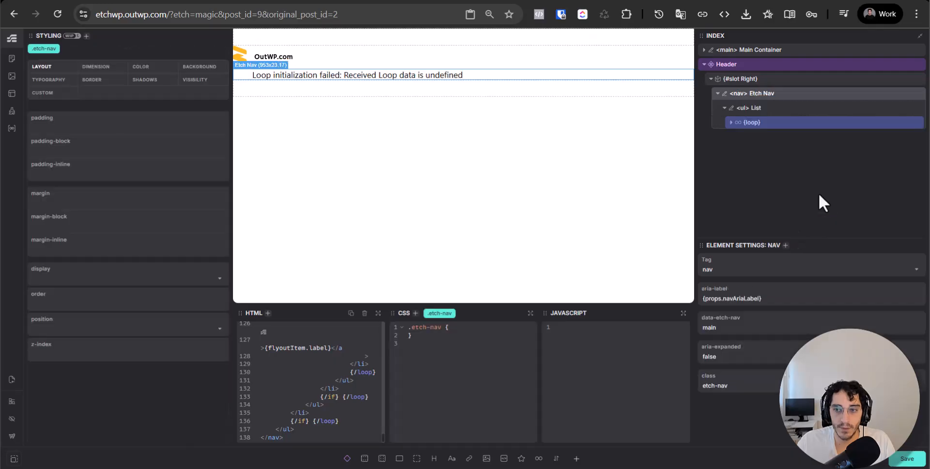
{"action": "left_click", "coordinate": [897, 458]}
- In the Etch docs' Basic Nav section, read steps 3 and 4 on replacing the flex div and styling the .etch-nav class
{"action": "key", "text": "ctrl+Tab"}
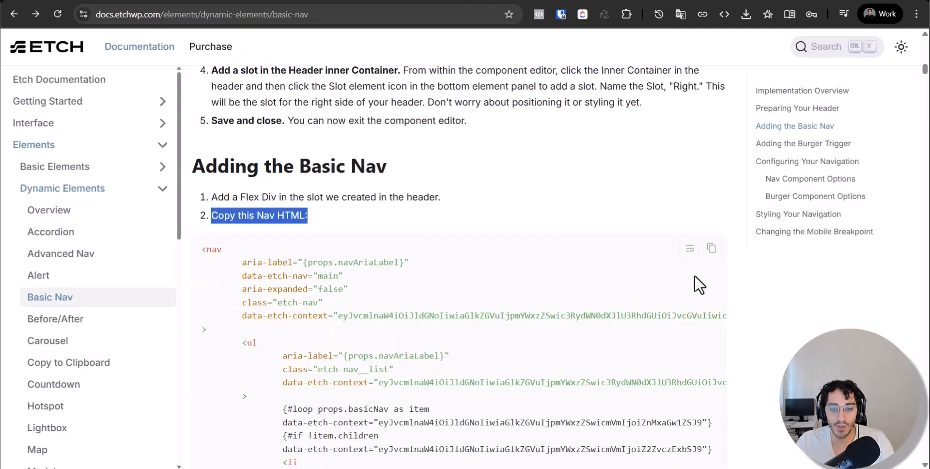
{"action": "scroll", "coordinate": [639, 286], "scroll_direction": "down", "scroll_amount": 3}
{"action": "scroll", "coordinate": [636, 286], "scroll_direction": "down", "scroll_amount": 10}
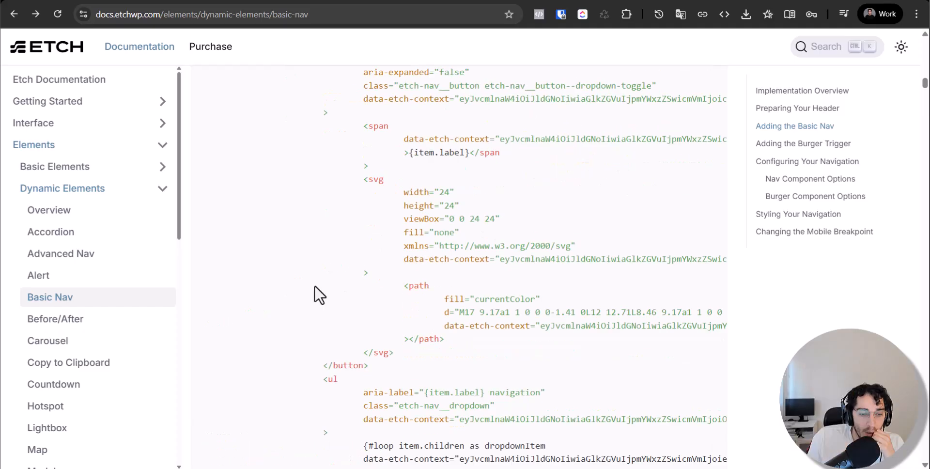
{"action": "scroll", "coordinate": [315, 286], "scroll_direction": "down", "scroll_amount": 20}
{"action": "scroll", "coordinate": [315, 285], "scroll_direction": "up", "scroll_amount": 3}
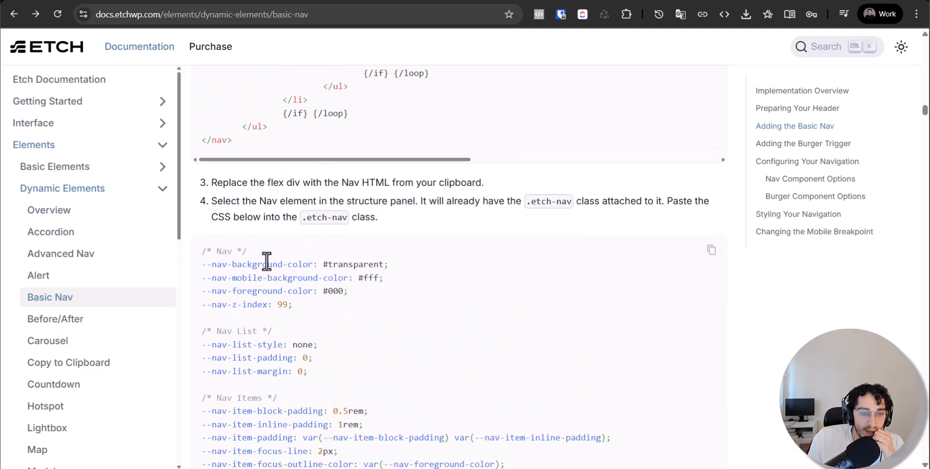
{"action": "triple_click", "coordinate": [257, 183]}
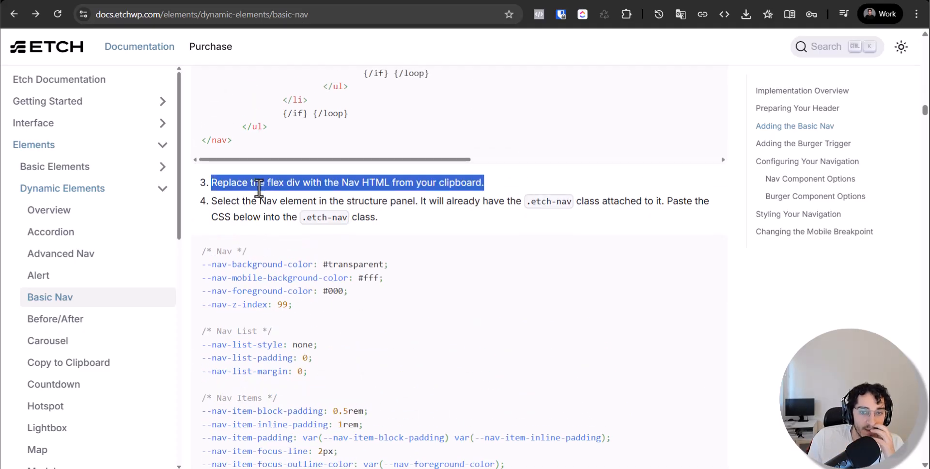
{"action": "double_click", "coordinate": [259, 187]}
{"action": "triple_click", "coordinate": [271, 182]}
{"action": "double_click", "coordinate": [273, 183]}
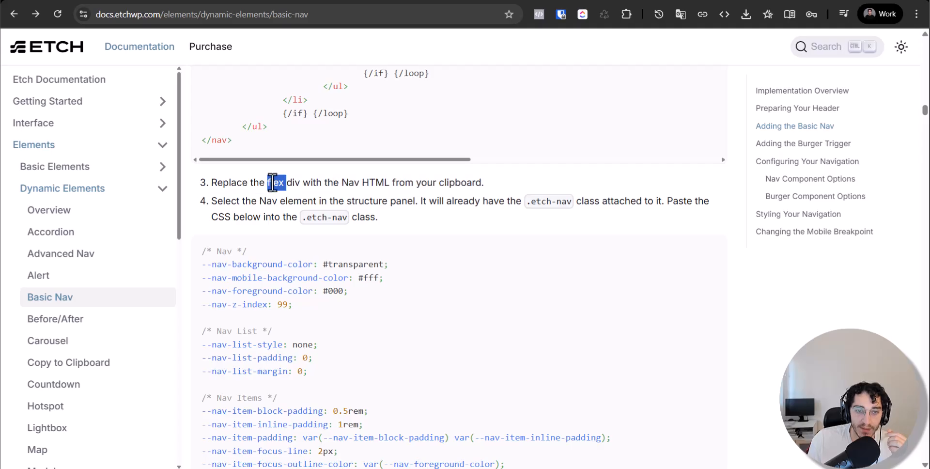
{"action": "triple_click", "coordinate": [272, 184]}
{"action": "left_click", "coordinate": [378, 194]}
{"action": "triple_click", "coordinate": [266, 208]}
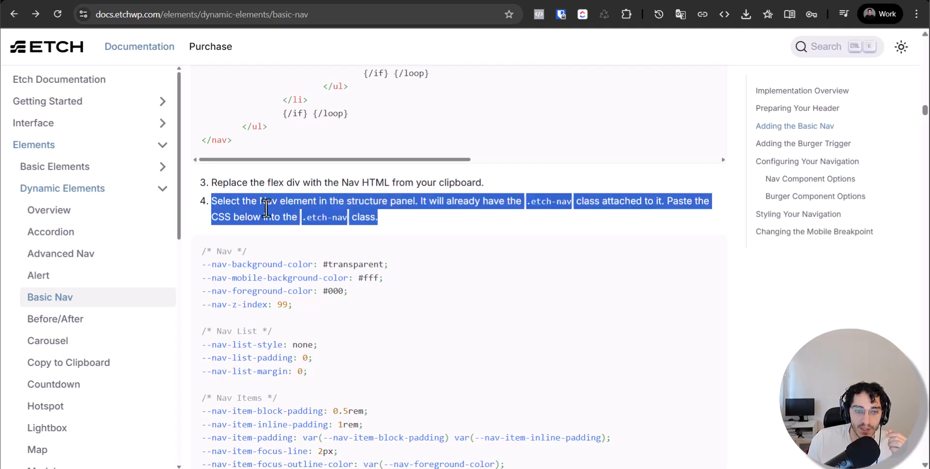
{"action": "left_click", "coordinate": [232, 202]}
{"action": "triple_click", "coordinate": [231, 202]}
{"action": "left_click_drag", "start_coordinate": [213, 202], "coordinate": [475, 226]}
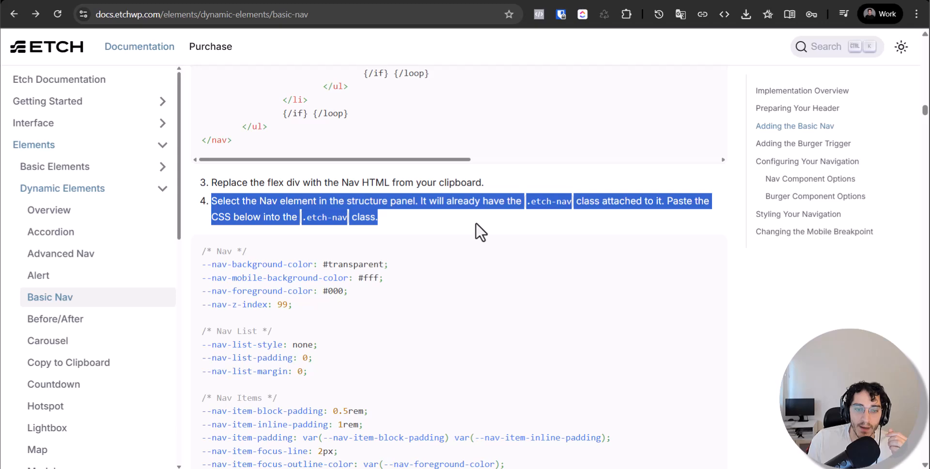
{"action": "left_click", "coordinate": [569, 215]}
{"action": "double_click", "coordinate": [536, 202]}
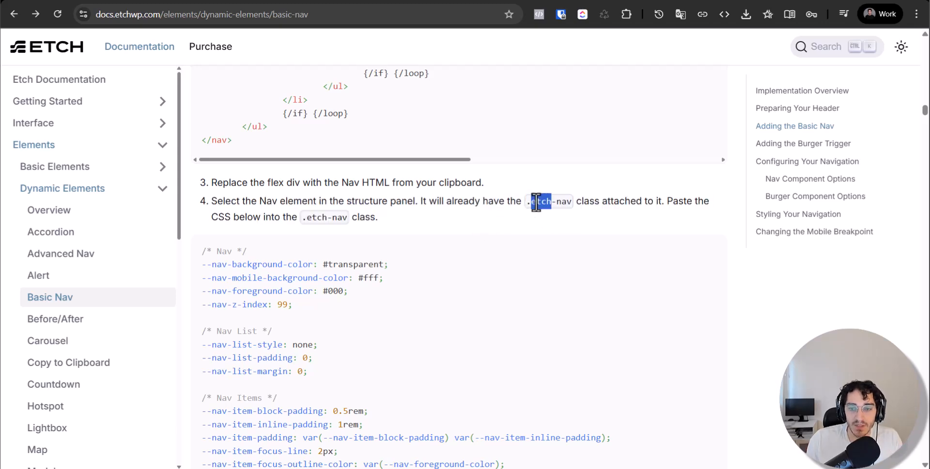
{"action": "left_click", "coordinate": [515, 203]}
{"action": "left_click_drag", "start_coordinate": [526, 201], "coordinate": [569, 204]}
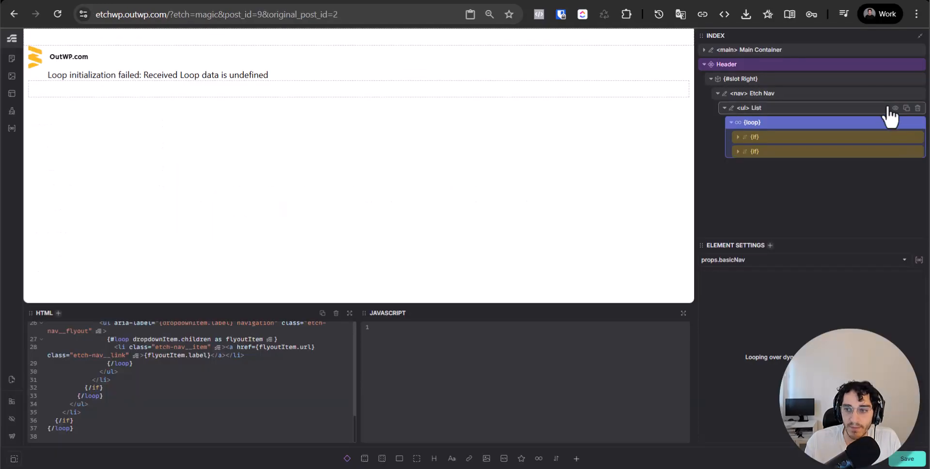
- Select the Etch Nav element in Etch, then copy the nav CSS from step 4 of the docs
{"action": "left_click", "coordinate": [795, 94]}
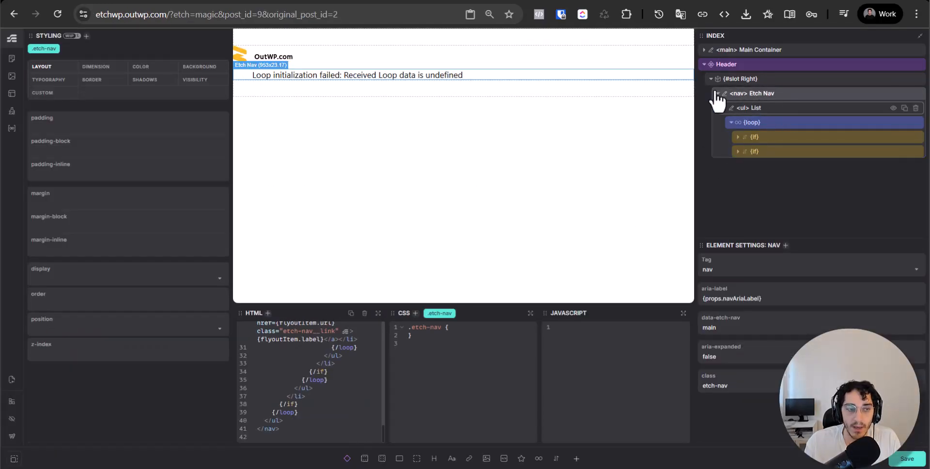
{"action": "key", "text": "ctrl+Tab"}
{"action": "key", "text": "ctrl+Tab"}
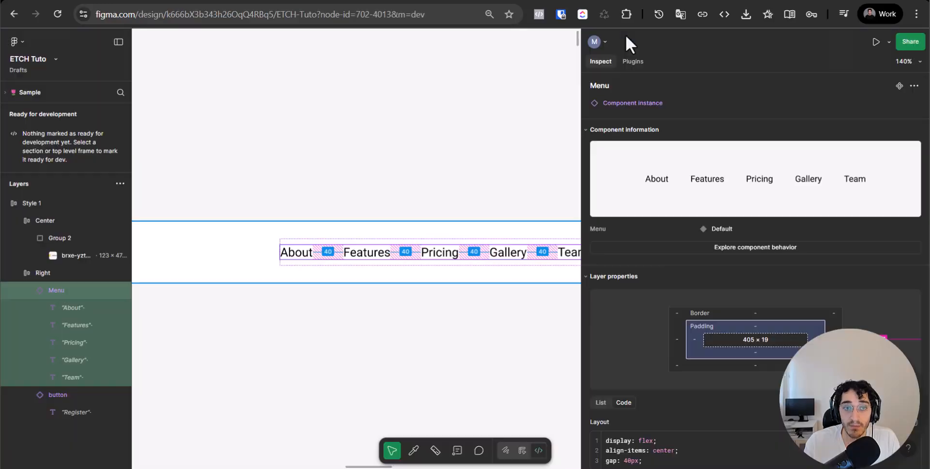
{"action": "key", "text": "ctrl+shift+Tab"}
{"action": "key", "text": "ctrl+shift+Tab"}
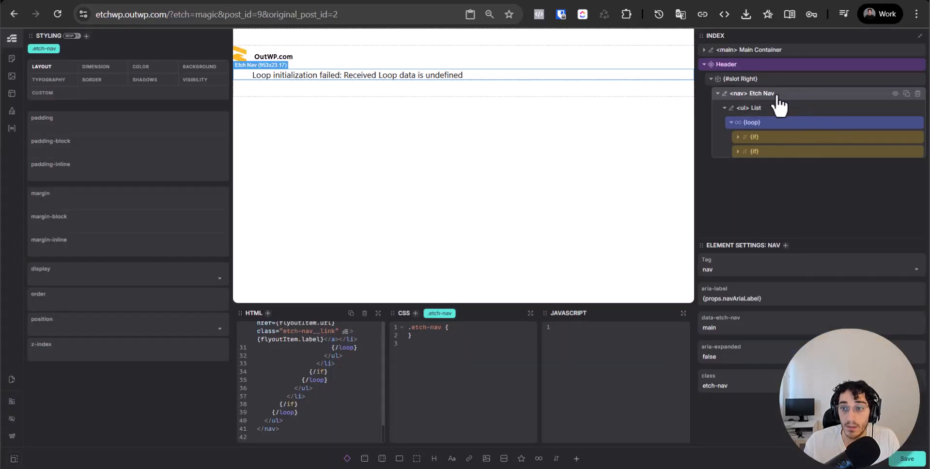
{"action": "key", "text": "ctrl+shift+Tab"}
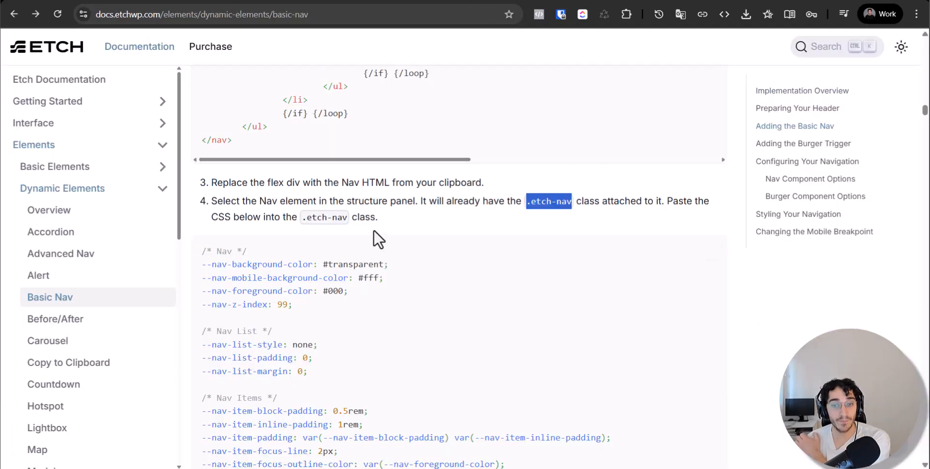
{"action": "scroll", "coordinate": [374, 230], "scroll_direction": "down", "scroll_amount": 1}
{"action": "left_click", "coordinate": [712, 189]}
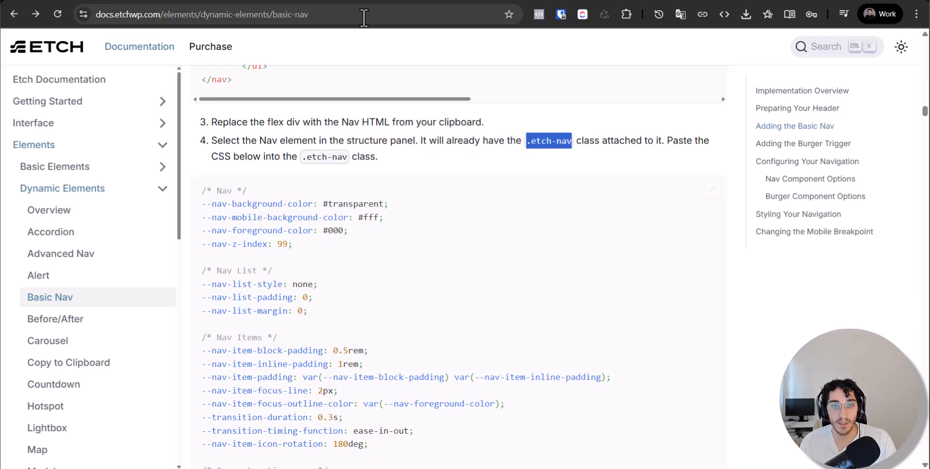
- Paste the copied CSS into the .etch-nav class in Etch and save
{"action": "key", "text": "ctrl+Tab"}
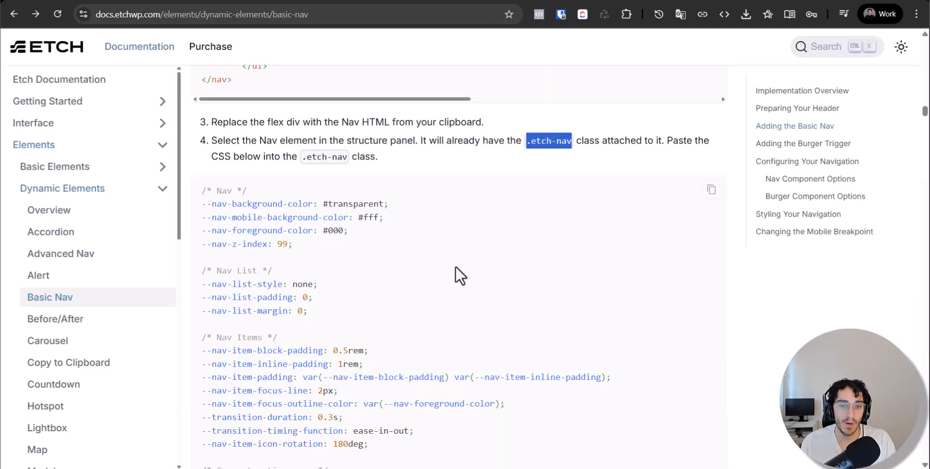
{"action": "key", "text": "ctrl+Tab"}
{"action": "key", "text": "ctrl+v"}
{"action": "left_click", "coordinate": [900, 464]}
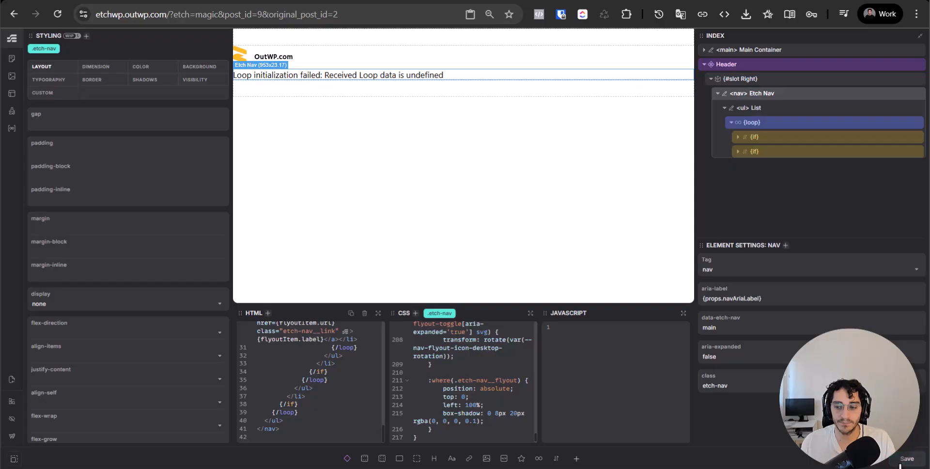
- Find step 5 of the docs' Basic Nav section and copy its EtchNavScript JavaScript
{"action": "key", "text": "ctrl+Tab"}
{"action": "scroll", "coordinate": [438, 256], "scroll_direction": "down", "scroll_amount": 20}
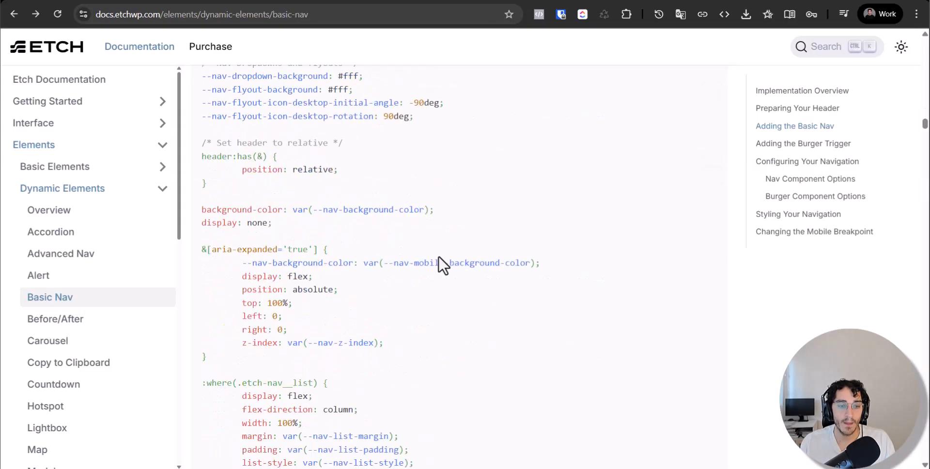
{"action": "scroll", "coordinate": [438, 256], "scroll_direction": "down", "scroll_amount": 20}
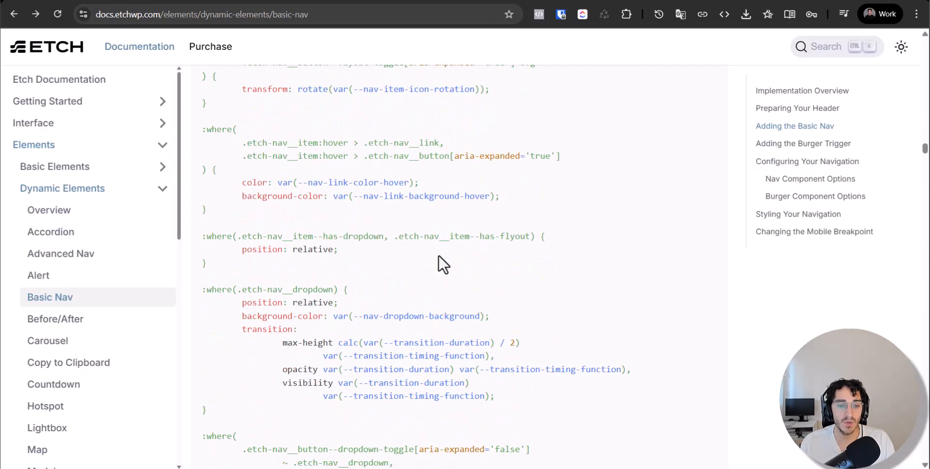
{"action": "scroll", "coordinate": [438, 255], "scroll_direction": "up", "scroll_amount": 5}
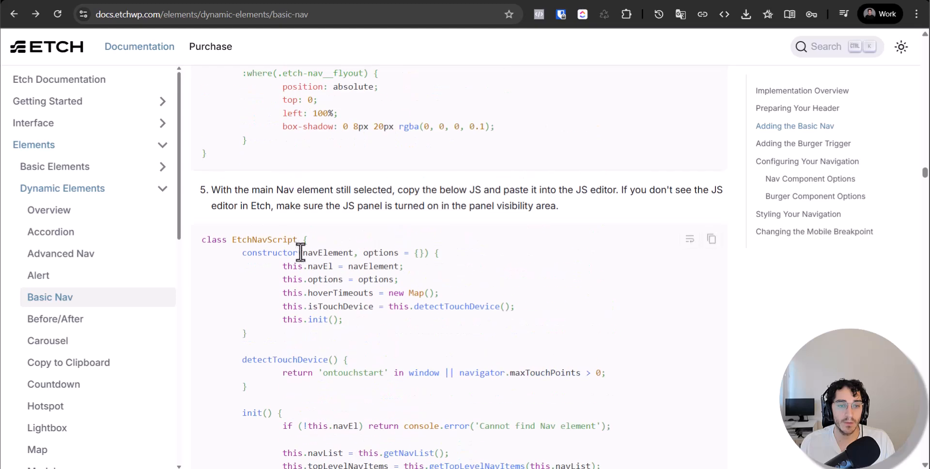
{"action": "left_click_drag", "start_coordinate": [212, 189], "coordinate": [383, 184]}
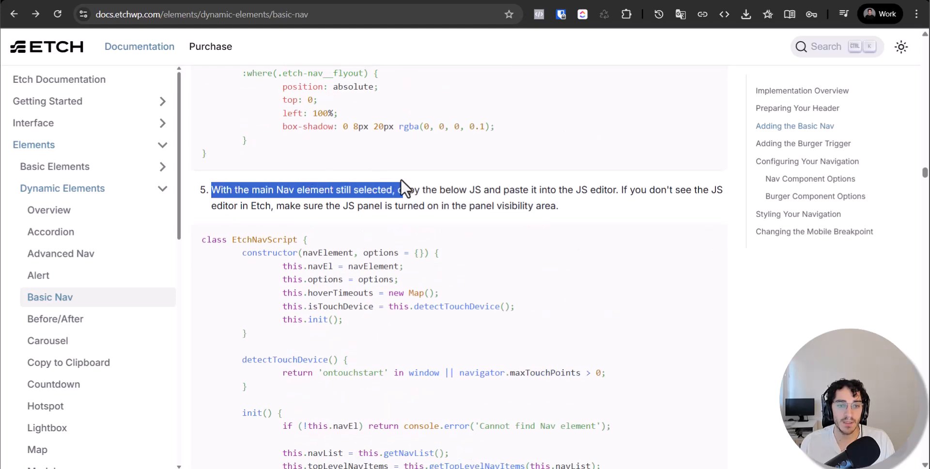
{"action": "left_click", "coordinate": [418, 191]}
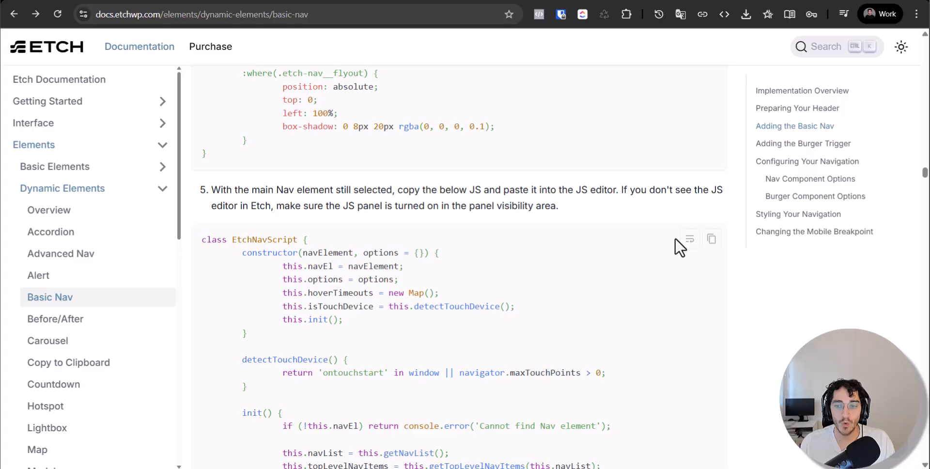
{"action": "left_click", "coordinate": [712, 239]}
- Paste the copied script into the Etch Nav element's JavaScript editor in Etch and save
{"action": "key", "text": "ctrl+Tab"}
{"action": "left_click", "coordinate": [580, 339]}
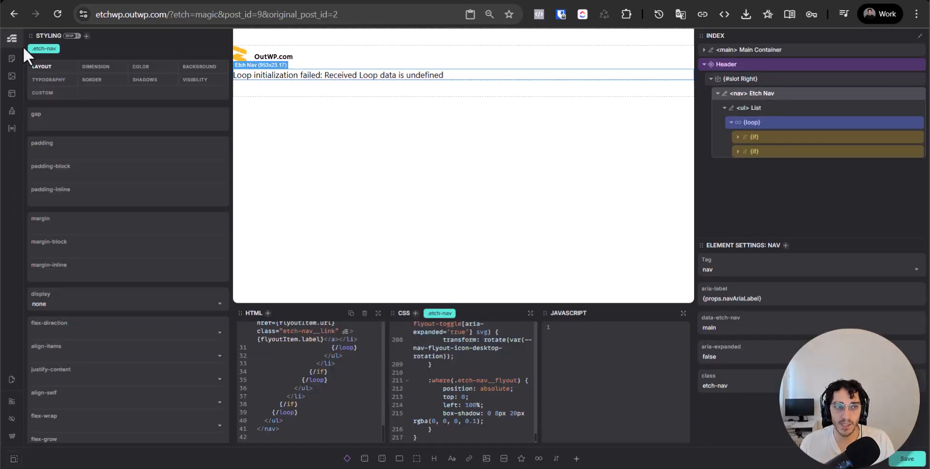
{"action": "key", "text": "ctrl+v"}
{"action": "key", "text": "ctrl+s"}
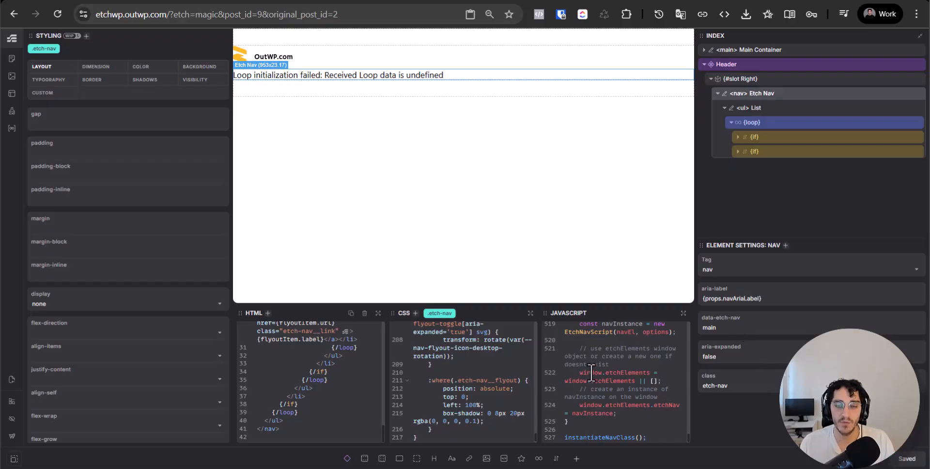
- Examine the docs' instructions after the nav script, focusing on step 6 about creating a component from the Nav
{"action": "key", "text": "ctrl+Tab"}
{"action": "scroll", "coordinate": [509, 345], "scroll_direction": "down", "scroll_amount": 20}
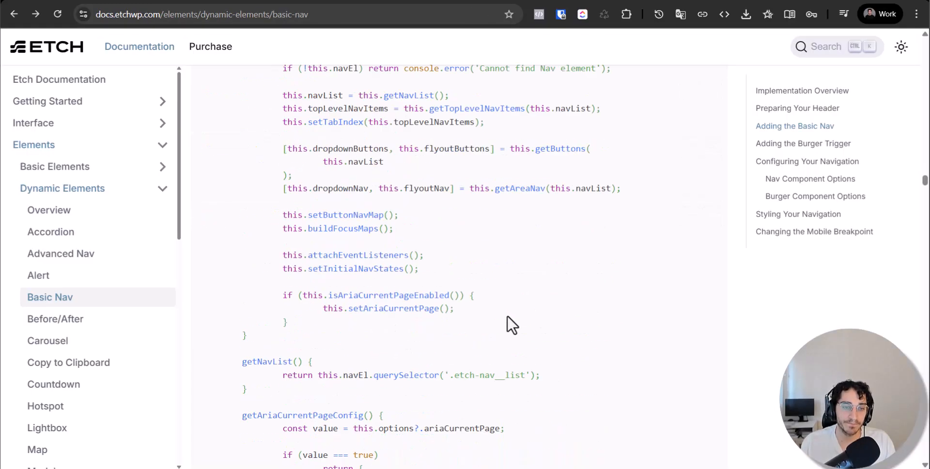
{"action": "scroll", "coordinate": [495, 300], "scroll_direction": "down", "scroll_amount": 20}
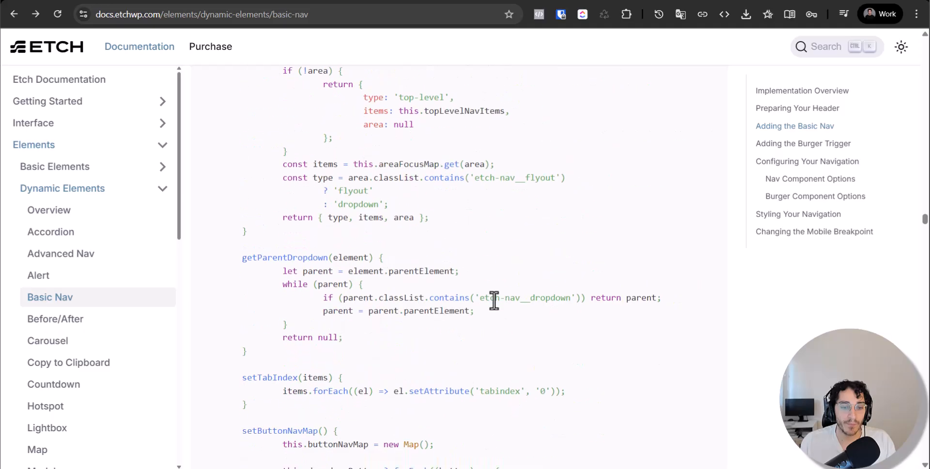
{"action": "scroll", "coordinate": [493, 295], "scroll_direction": "down", "scroll_amount": 20}
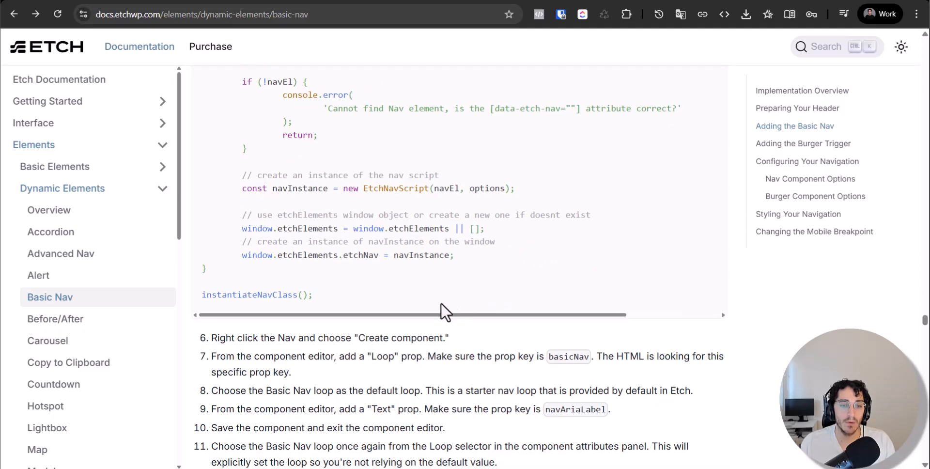
{"action": "scroll", "coordinate": [441, 304], "scroll_direction": "down", "scroll_amount": 4}
{"action": "double_click", "coordinate": [231, 156]}
{"action": "left_click", "coordinate": [231, 156]}
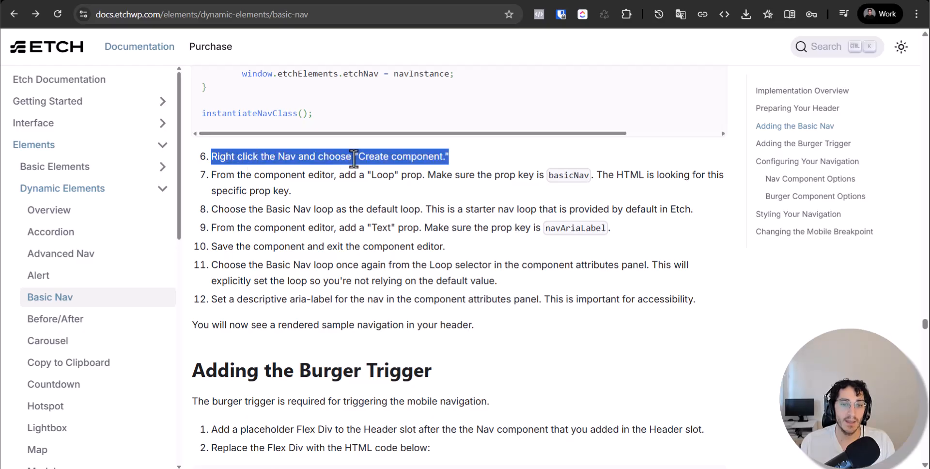
{"action": "key", "text": "ctrl+Tab"}
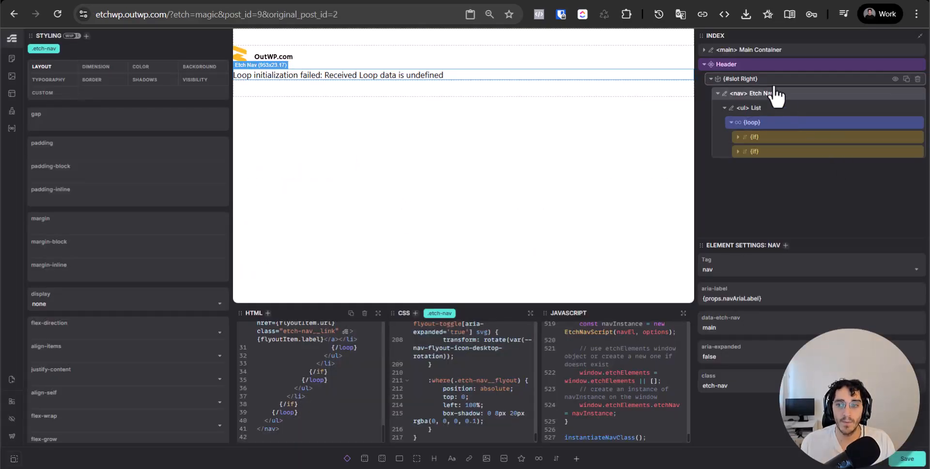
{"action": "key", "text": "ctrl+shift+Tab"}
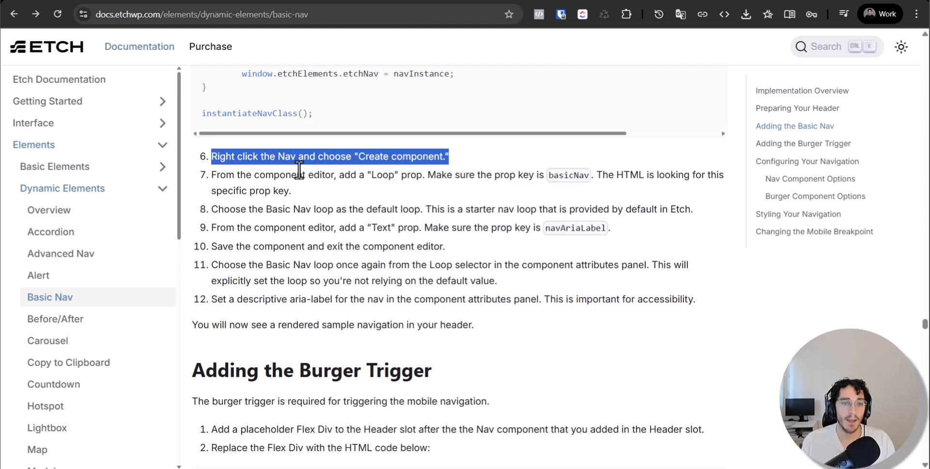
- Create a component from the Etch Nav element in the Header's Right slot in Etch
{"action": "key", "text": "ctrl+Tab"}
{"action": "right_click", "coordinate": [785, 95]}
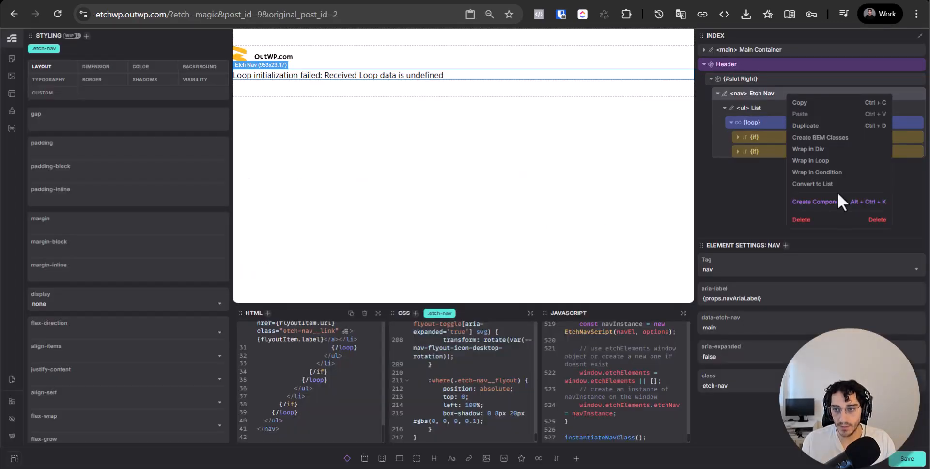
{"action": "left_click", "coordinate": [823, 203]}
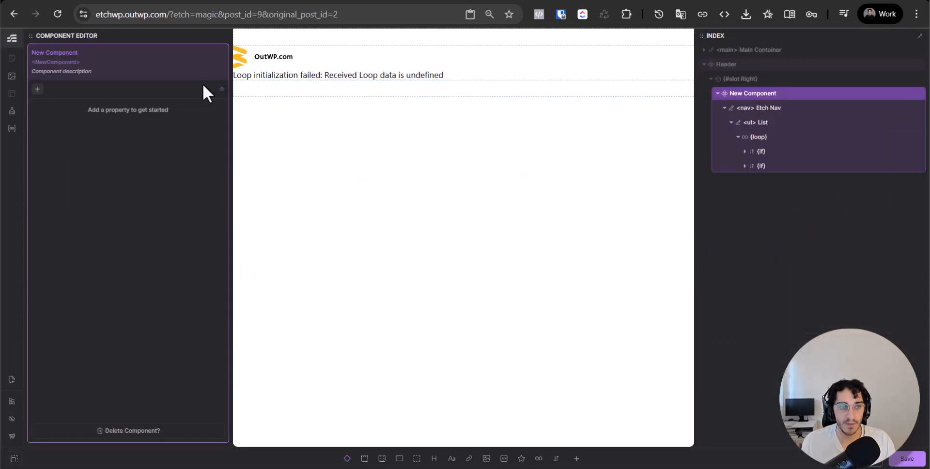
- Check the docs' step 7 for the Loop prop's required key and return to the new component in Etch
{"action": "key", "text": "ctrl+Tab"}
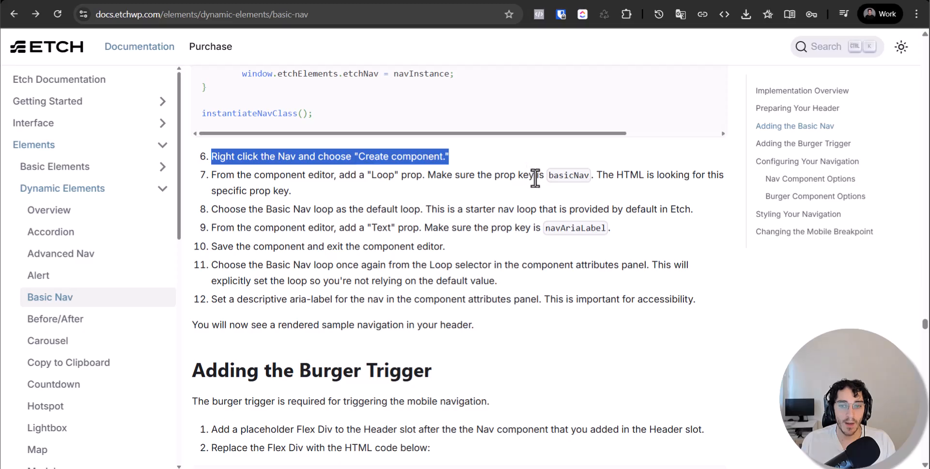
{"action": "left_click", "coordinate": [551, 178]}
{"action": "double_click", "coordinate": [551, 176]}
{"action": "key", "text": "ctrl+shift+Tab"}
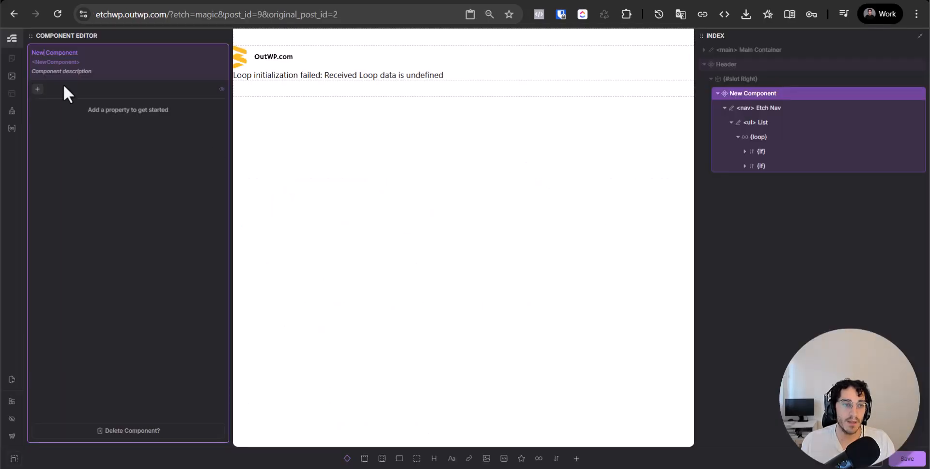
- Check the prop key in the docs' step 7 and rename the new component as basicNav in Etch
{"action": "triple_click", "coordinate": [59, 54]}
{"action": "left_click", "coordinate": [57, 55]}
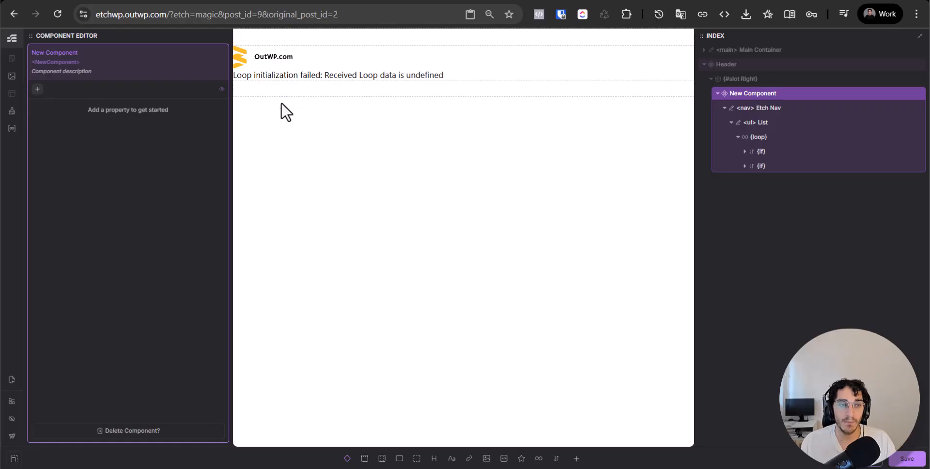
{"action": "triple_click", "coordinate": [41, 53]}
{"action": "key", "text": "alt+Tab"}
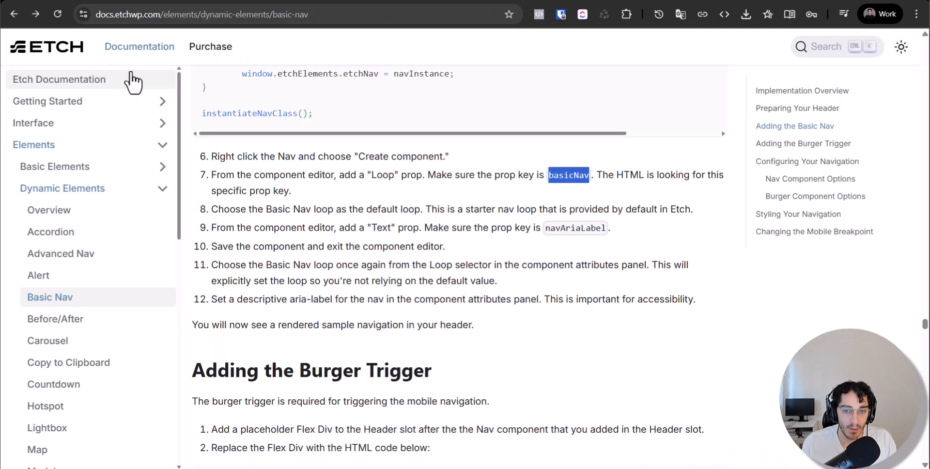
{"action": "key", "text": "alt+Tab"}
{"action": "type", "text": "ba"}
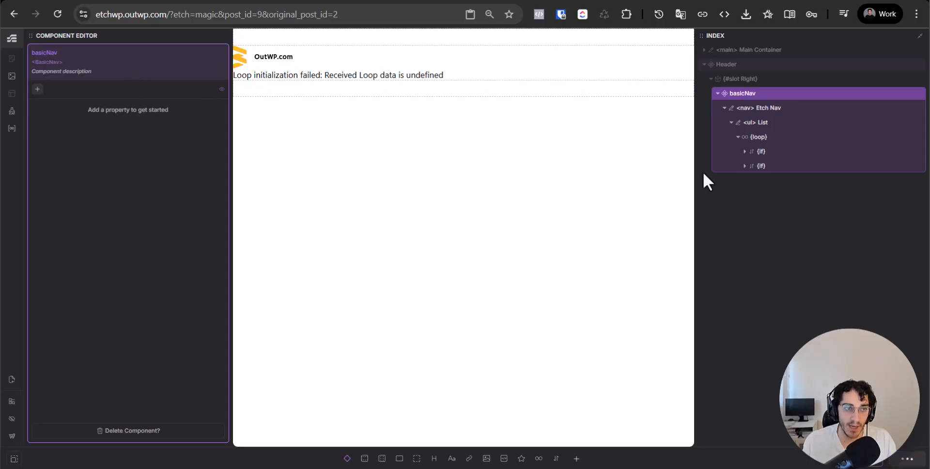
{"action": "key", "text": "alt+Tab"}
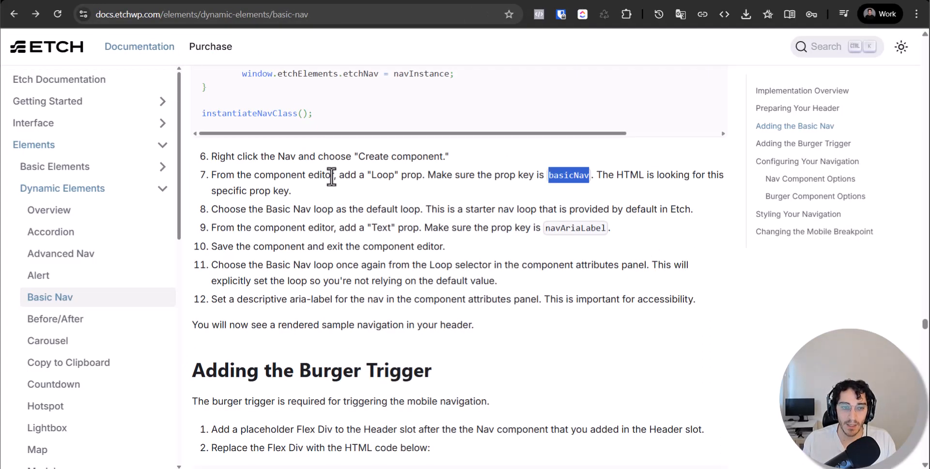
{"action": "key", "text": "alt+Tab"}
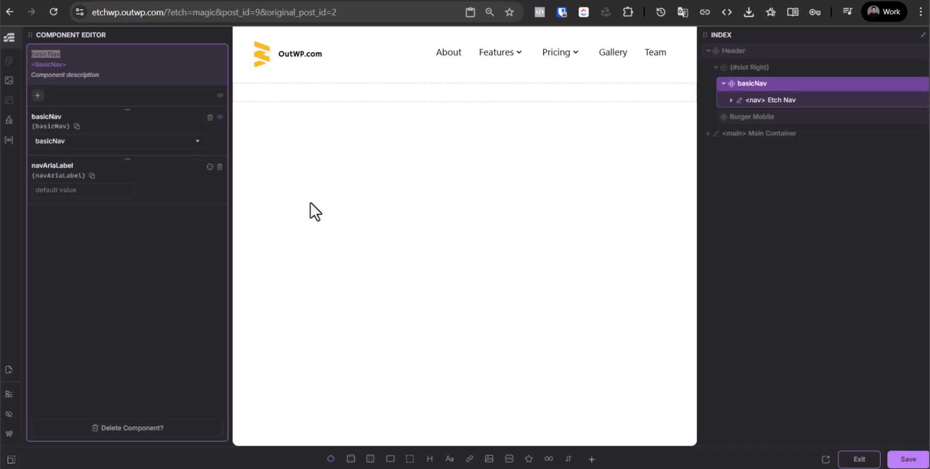
- Rename the basicNav component as Primary Navigation in the component editor
{"action": "left_click", "coordinate": [142, 66]}
{"action": "left_click_drag", "start_coordinate": [34, 55], "coordinate": [57, 73]}
{"action": "type", "text": "N"}
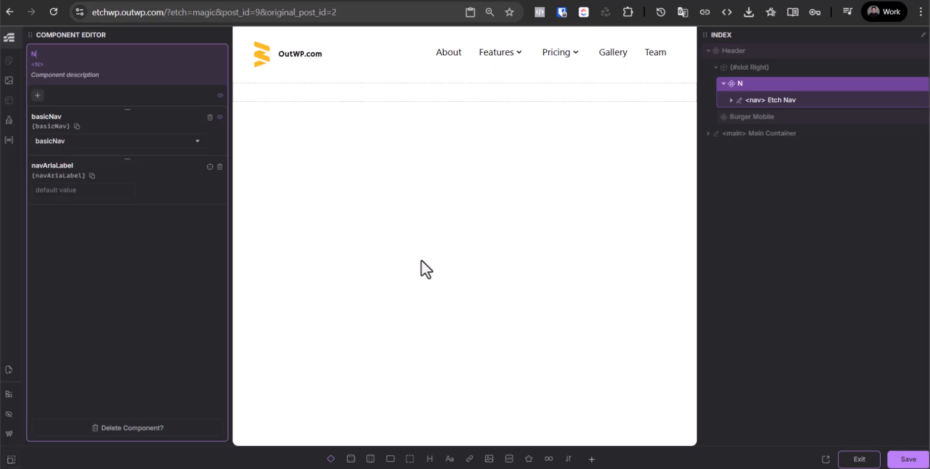
{"action": "type", "text": "avitagion"}
{"action": "key", "text": "ctrl+a"}
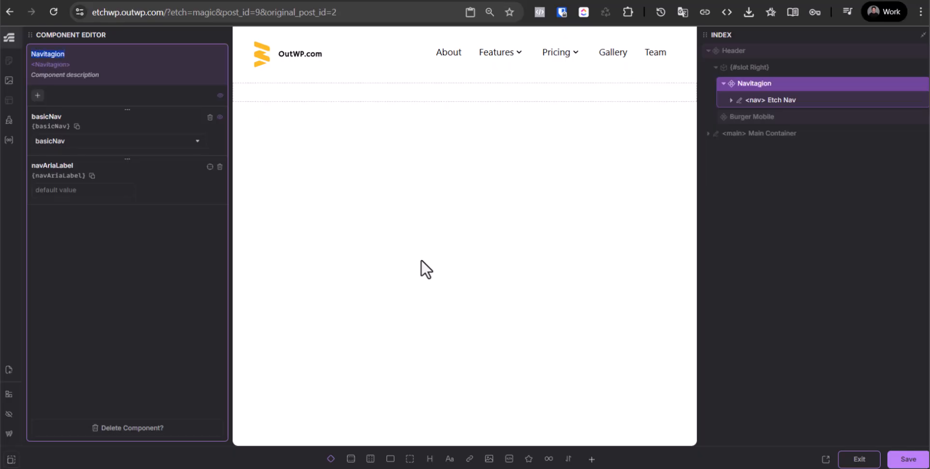
{"action": "type", "text": "Primary"}
{"action": "key", "text": "ctrl+a"}
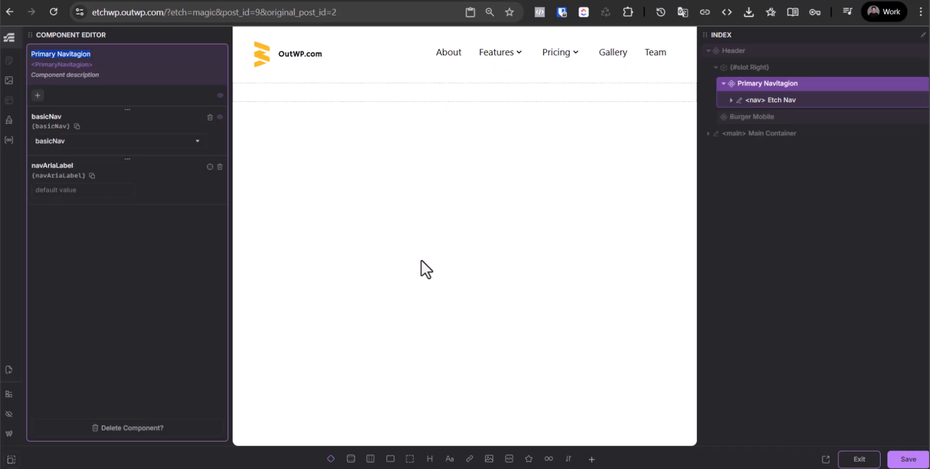
{"action": "type", "text": "Navigation"}
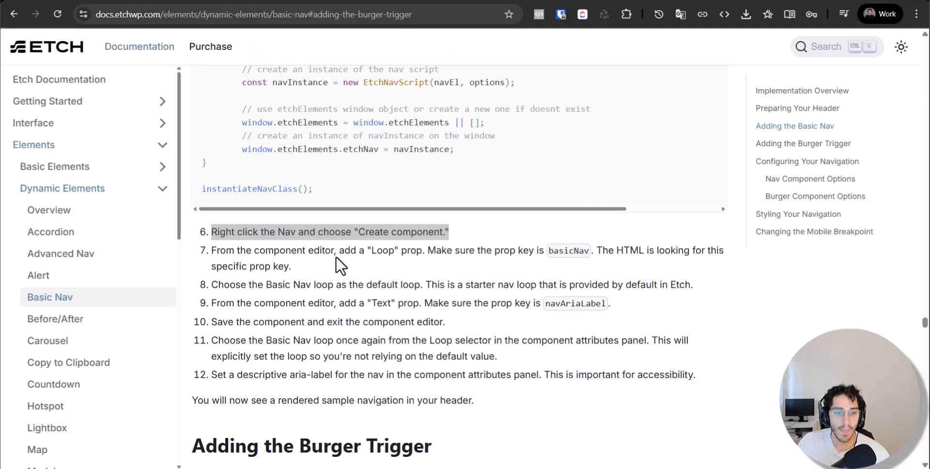
- Following the docs' step 7, add a Loop property named basicNav to the basicNav component in Etch
{"action": "triple_click", "coordinate": [333, 252]}
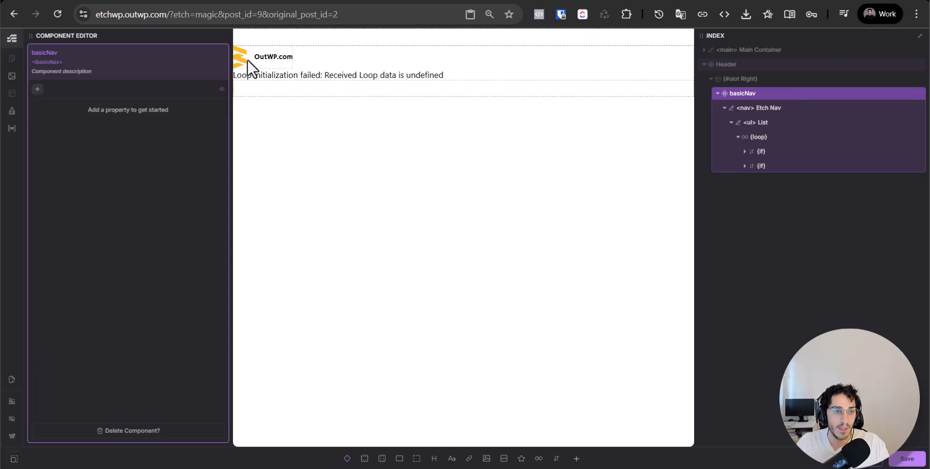
{"action": "left_click", "coordinate": [37, 89]}
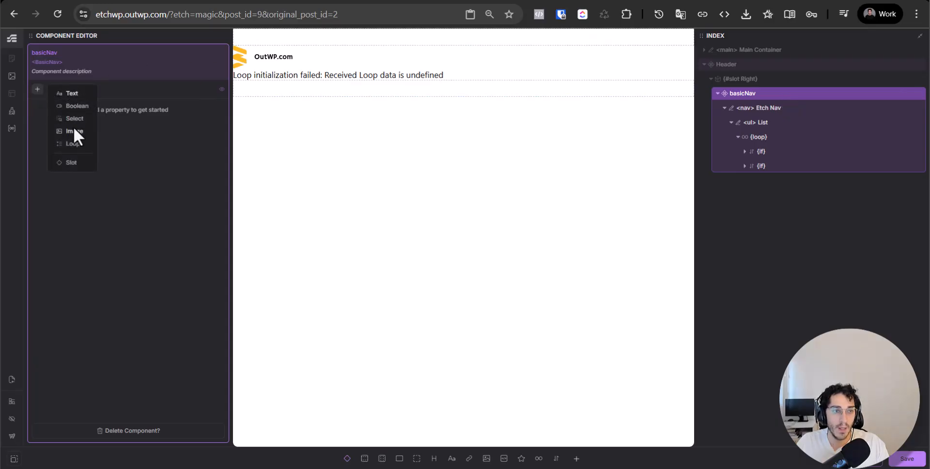
{"action": "left_click", "coordinate": [76, 143]}
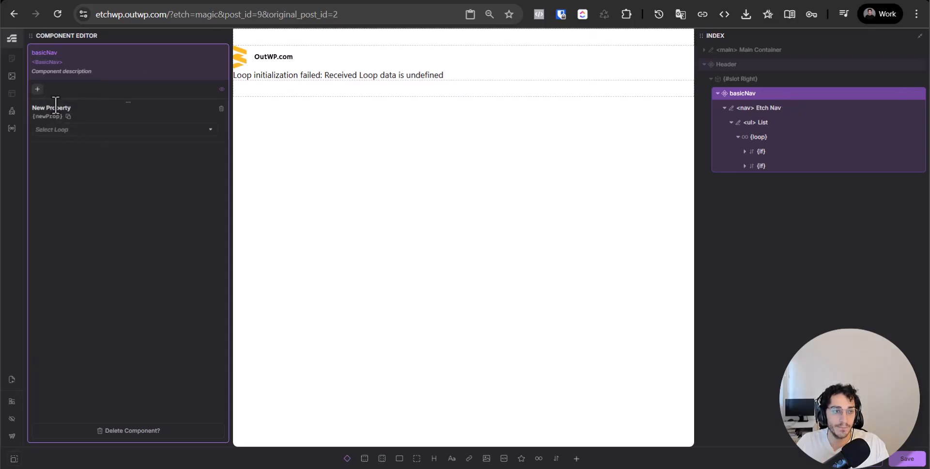
{"action": "double_click", "coordinate": [53, 109]}
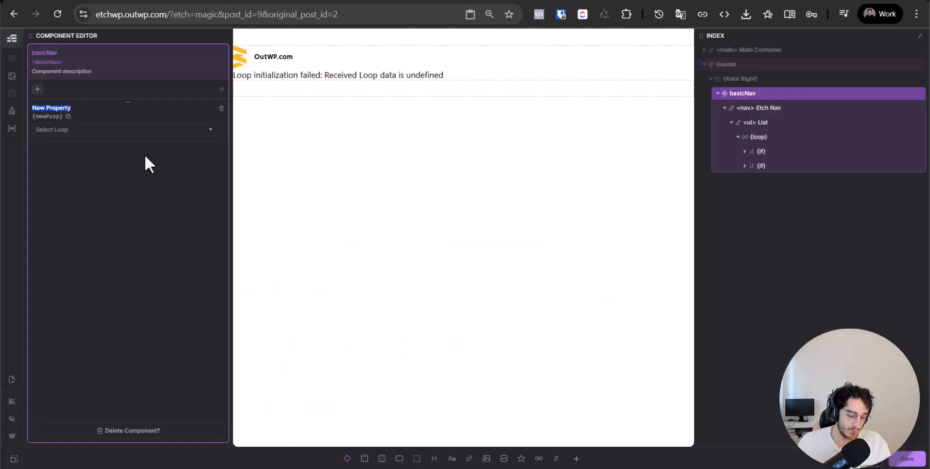
{"action": "type", "text": "basicNav"}
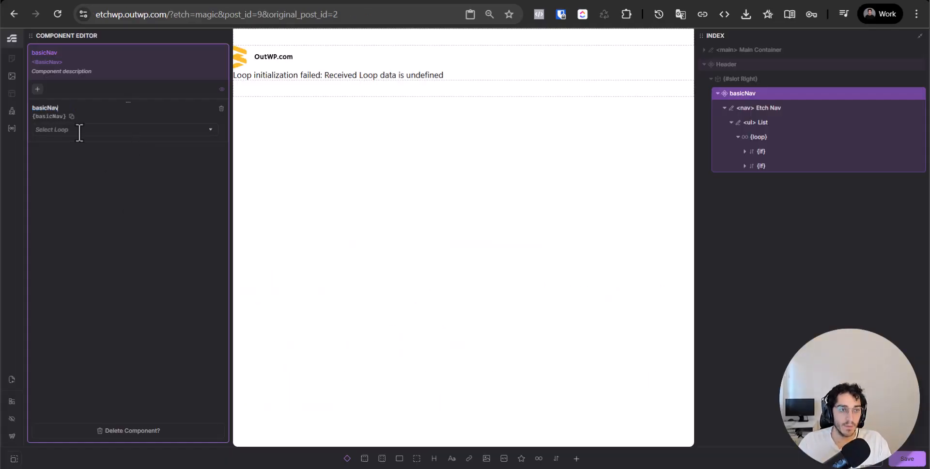
- Review the docs' steps 7 and 8, and set Basic Nav as the basicNav property's default loop in Etch
{"action": "key", "text": "alt+Tab"}
{"action": "triple_click", "coordinate": [609, 251]}
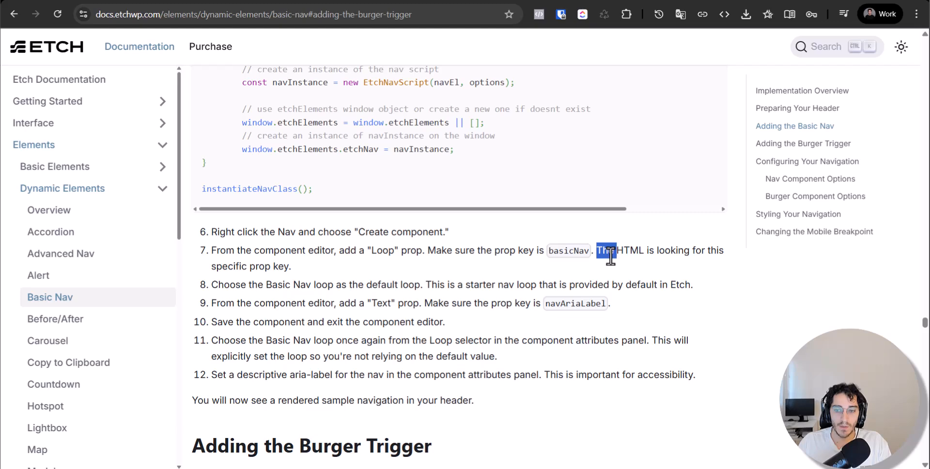
{"action": "left_click", "coordinate": [244, 271]}
{"action": "left_click_drag", "start_coordinate": [256, 272], "coordinate": [276, 269]}
{"action": "left_click", "coordinate": [275, 269]}
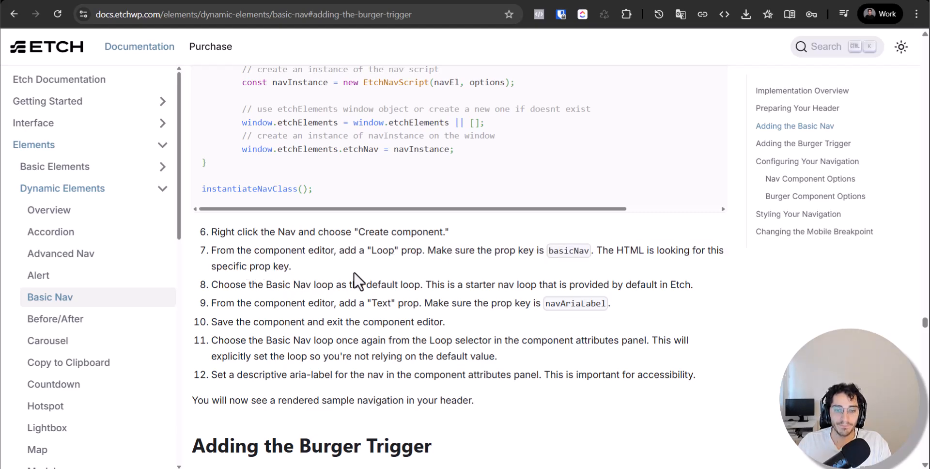
{"action": "scroll", "coordinate": [316, 234], "scroll_direction": "down", "scroll_amount": 1}
{"action": "triple_click", "coordinate": [218, 223]}
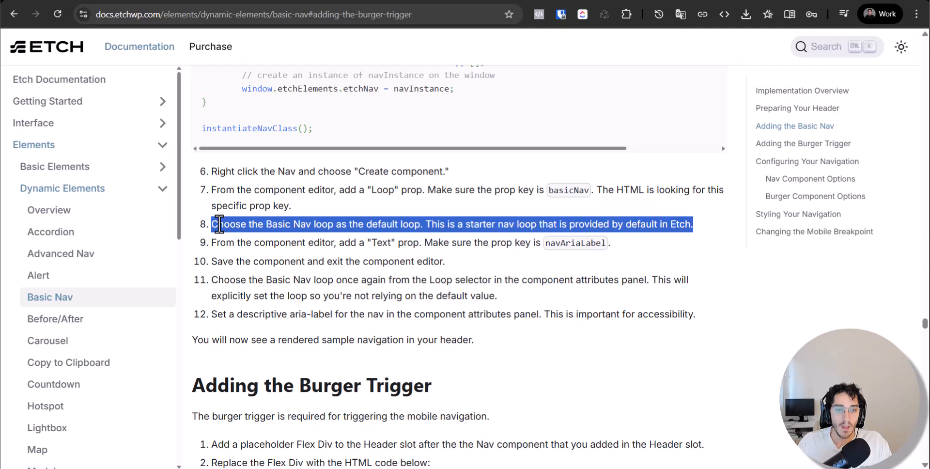
{"action": "left_click", "coordinate": [334, 224]}
{"action": "double_click", "coordinate": [282, 227]}
{"action": "key", "text": "ctrl+Tab"}
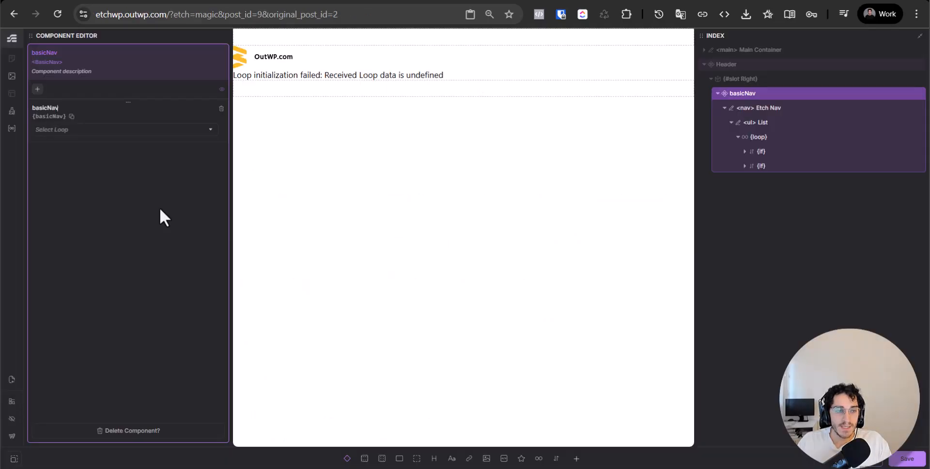
{"action": "left_click", "coordinate": [97, 130]}
{"action": "left_click", "coordinate": [54, 160]}
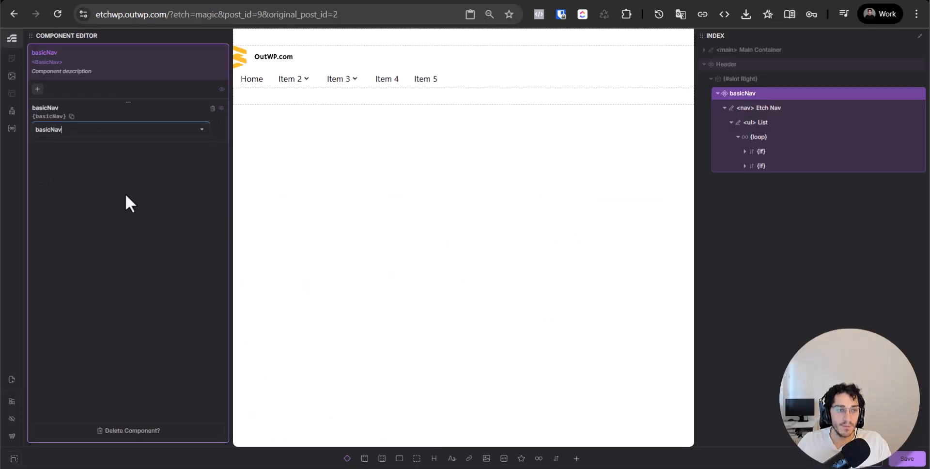
- Following the docs' step 9, add a Text property named navAriaLabel to the basicNav component in Etch
{"action": "key", "text": "ctrl+shift+Tab"}
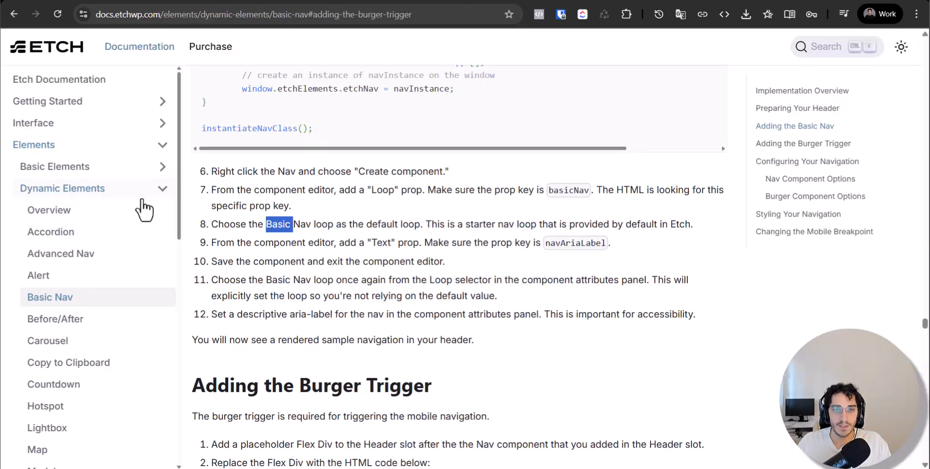
{"action": "triple_click", "coordinate": [248, 247]}
{"action": "left_click", "coordinate": [350, 247]}
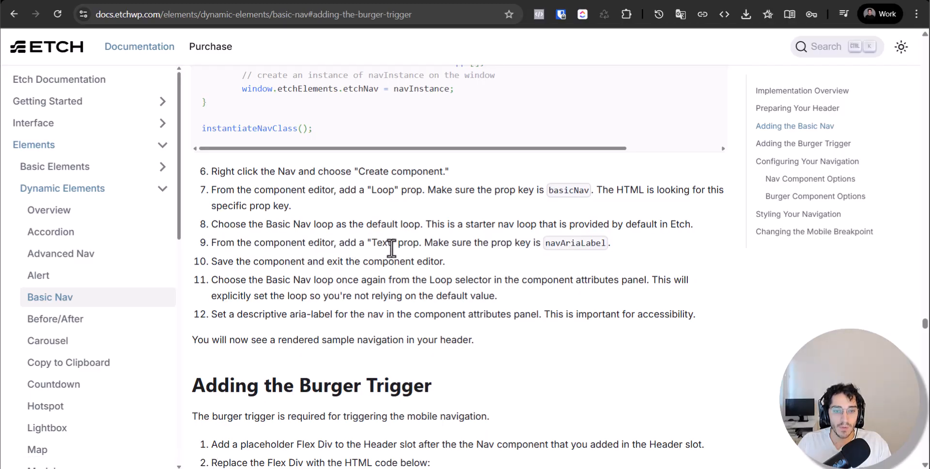
{"action": "left_click_drag", "start_coordinate": [371, 244], "coordinate": [412, 244]}
{"action": "key", "text": "ctrl+Tab"}
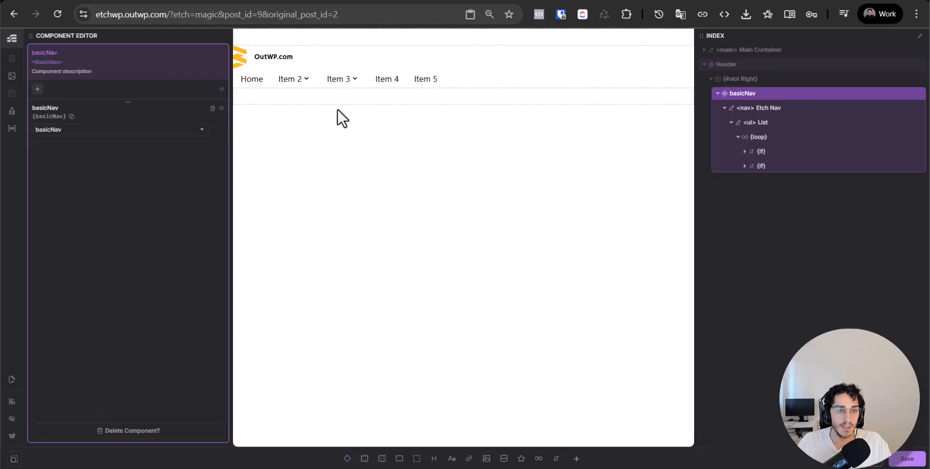
{"action": "left_click", "coordinate": [37, 90]}
{"action": "left_click", "coordinate": [75, 96]}
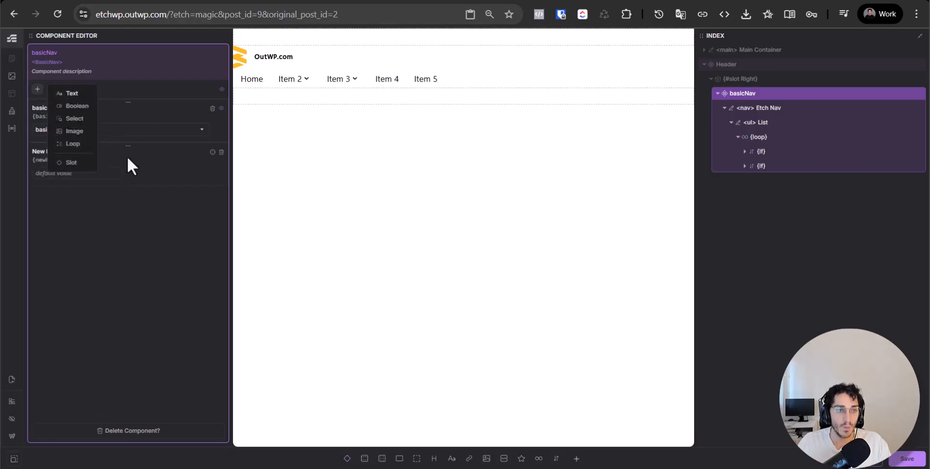
{"action": "key", "text": "ctrl+Tab"}
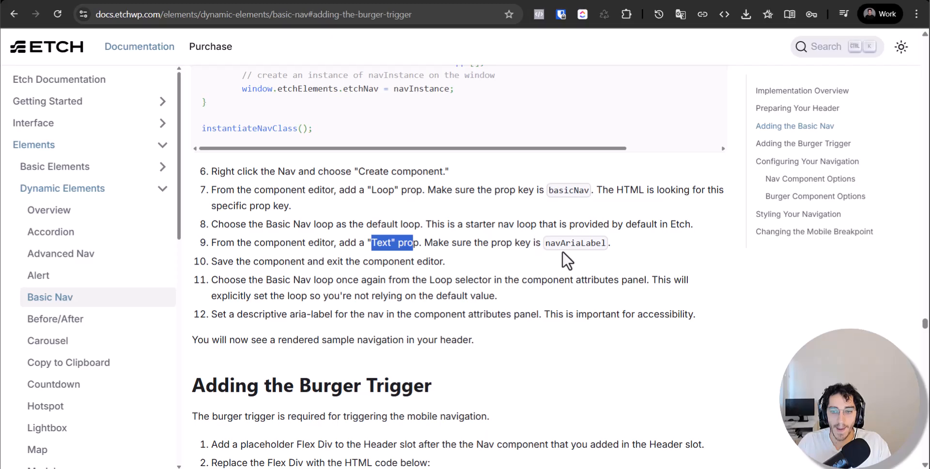
{"action": "key", "text": "ctrl+Tab"}
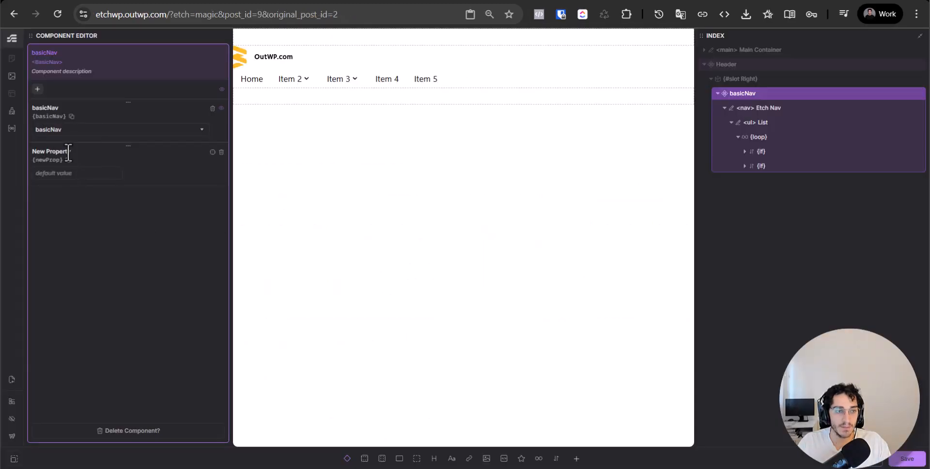
{"action": "type", "text": "navAriaLabel"}
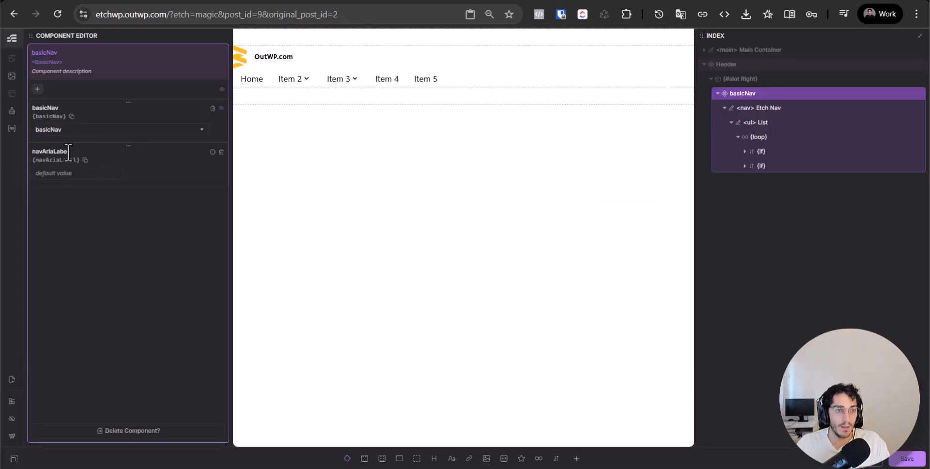
- Check the docs' step 10, then save the basicNav component and exit its component editor in Etch
{"action": "key", "text": "ctrl+Tab"}
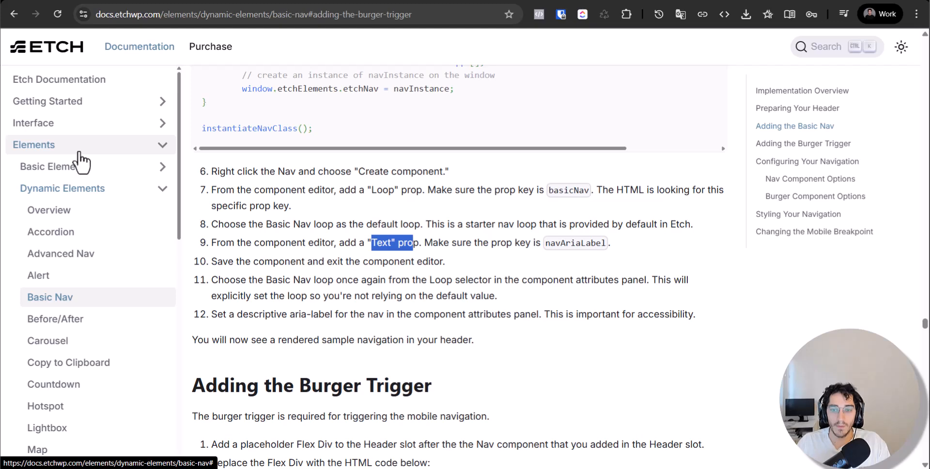
{"action": "triple_click", "coordinate": [331, 266]}
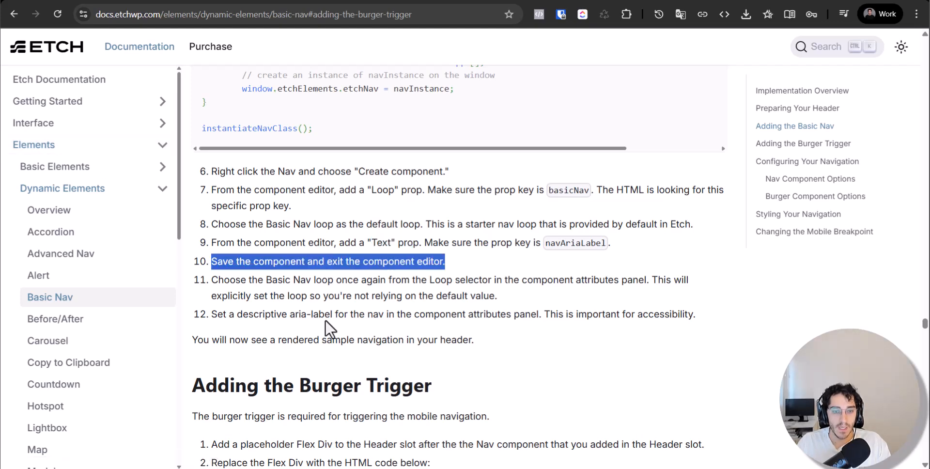
{"action": "key", "text": "ctrl+Tab"}
{"action": "left_click", "coordinate": [902, 460]}
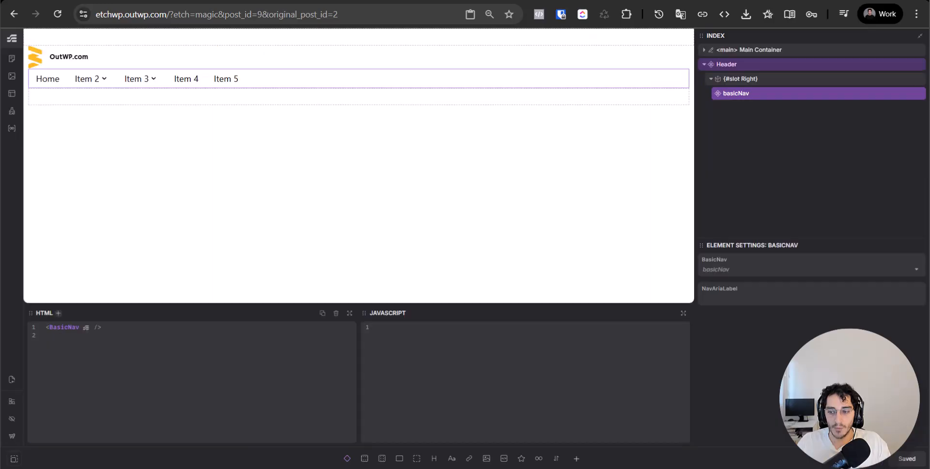
- Following the docs' step 11, explicitly select the Basic Nav loop in the basicNav component's element settings in Etch
{"action": "key", "text": "ctrl+Tab"}
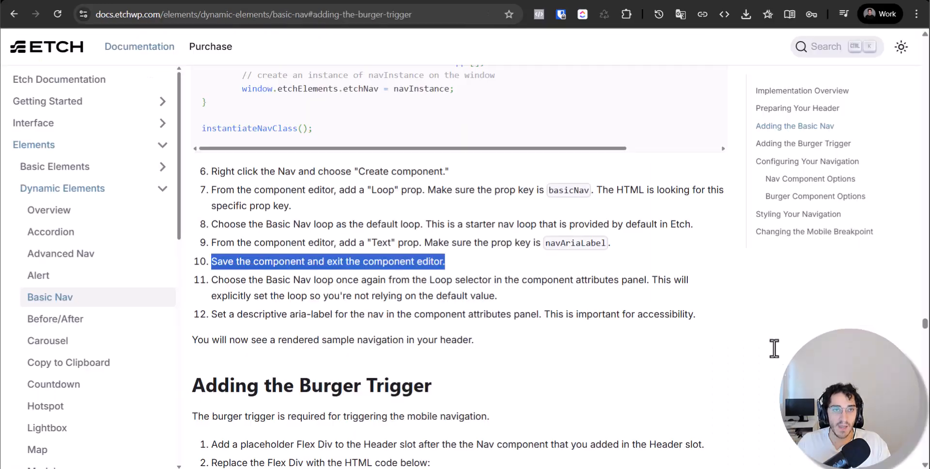
{"action": "triple_click", "coordinate": [262, 295]}
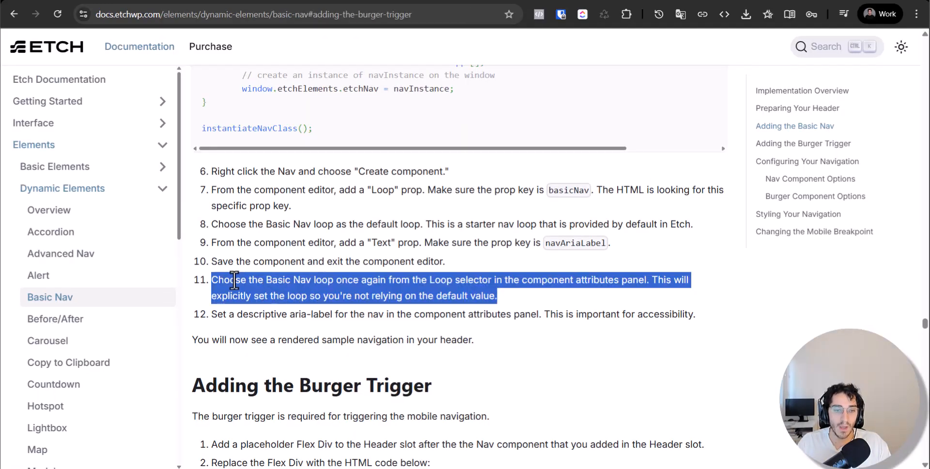
{"action": "left_click_drag", "start_coordinate": [216, 280], "coordinate": [326, 284]}
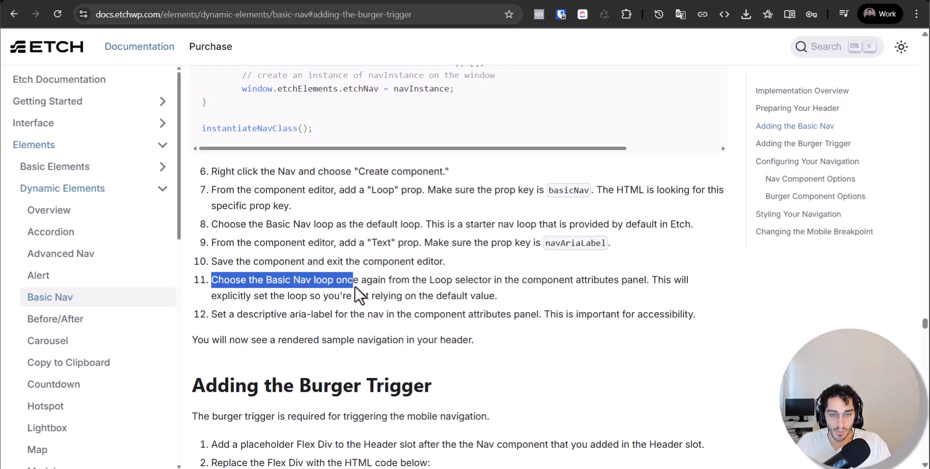
{"action": "left_click_drag", "start_coordinate": [446, 286], "coordinate": [646, 281]}
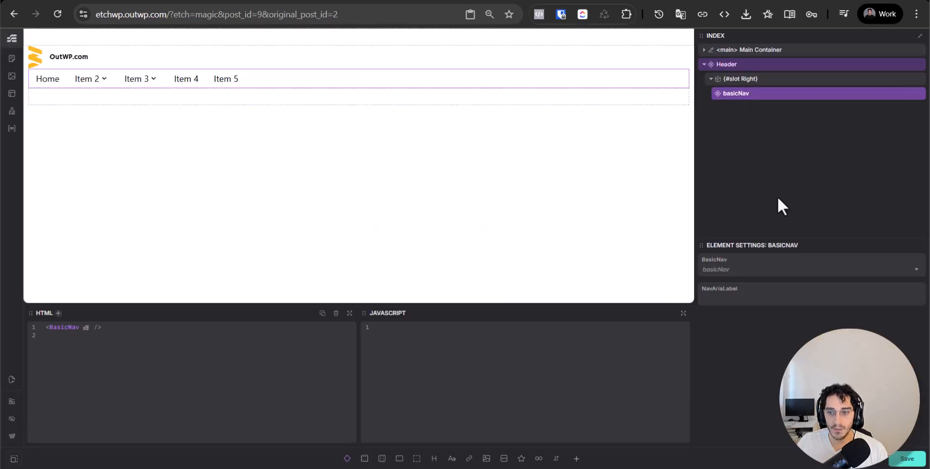
{"action": "left_click", "coordinate": [785, 270]}
{"action": "left_click", "coordinate": [752, 302]}
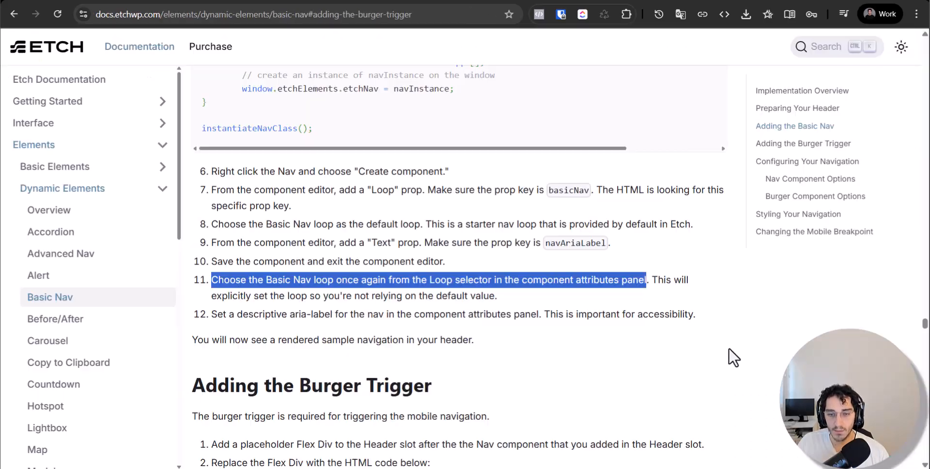
{"action": "left_click", "coordinate": [417, 287]}
{"action": "left_click_drag", "start_coordinate": [266, 280], "coordinate": [499, 296]}
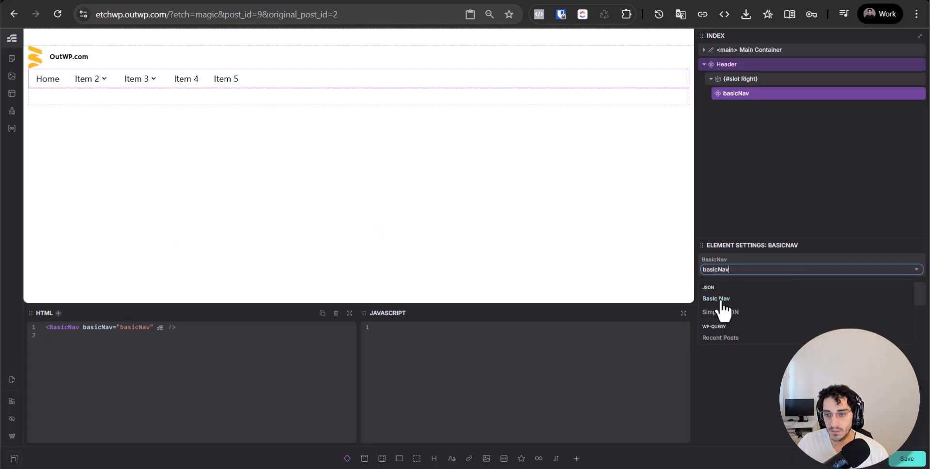
- Choose the Basic Nav loop for the basicNav component, recheck the docs' steps 11 and 12, and save the page in Etch
{"action": "left_click", "coordinate": [718, 300]}
{"action": "left_click", "coordinate": [741, 300]}
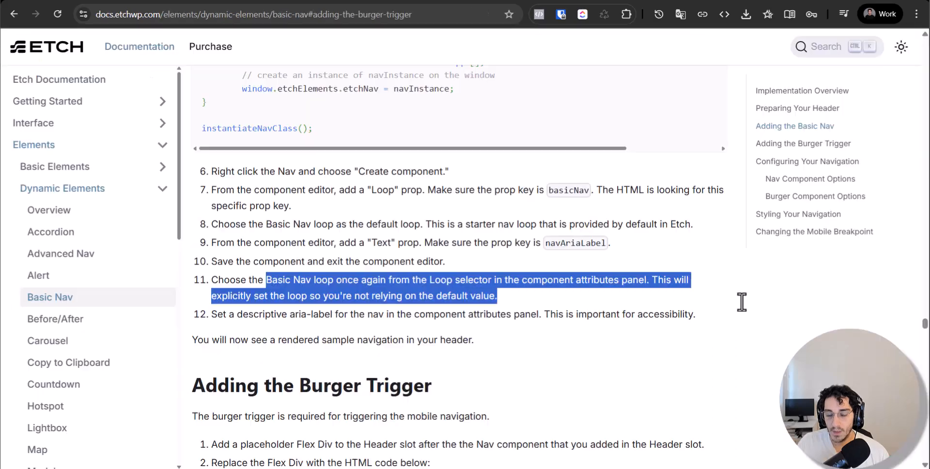
{"action": "left_click", "coordinate": [652, 301]}
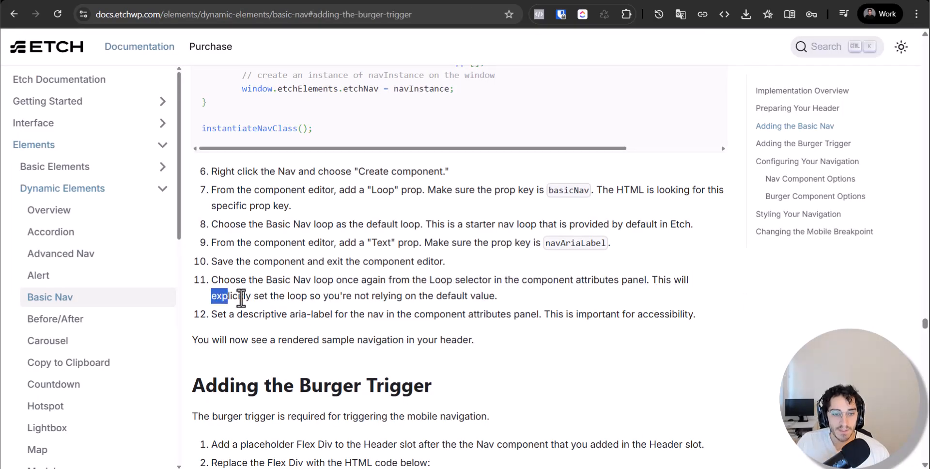
{"action": "left_click_drag", "start_coordinate": [241, 297], "coordinate": [533, 310]}
{"action": "left_click", "coordinate": [306, 324]}
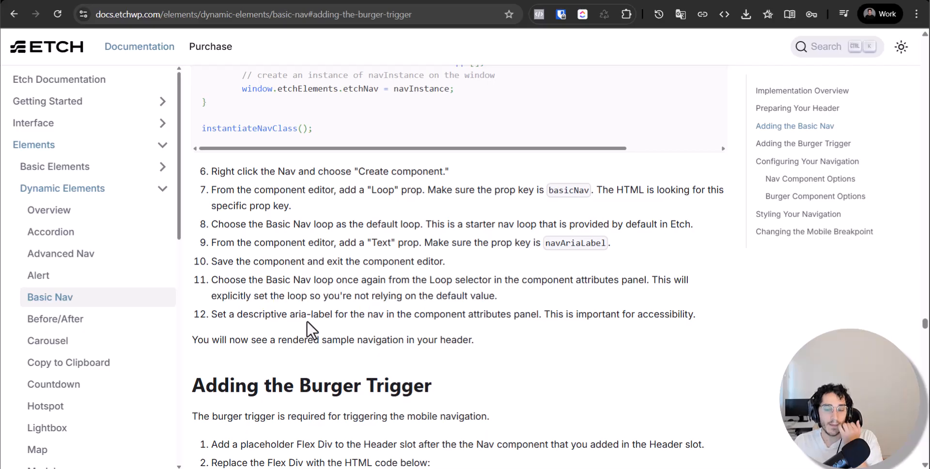
{"action": "key", "text": "ctrl+Tab"}
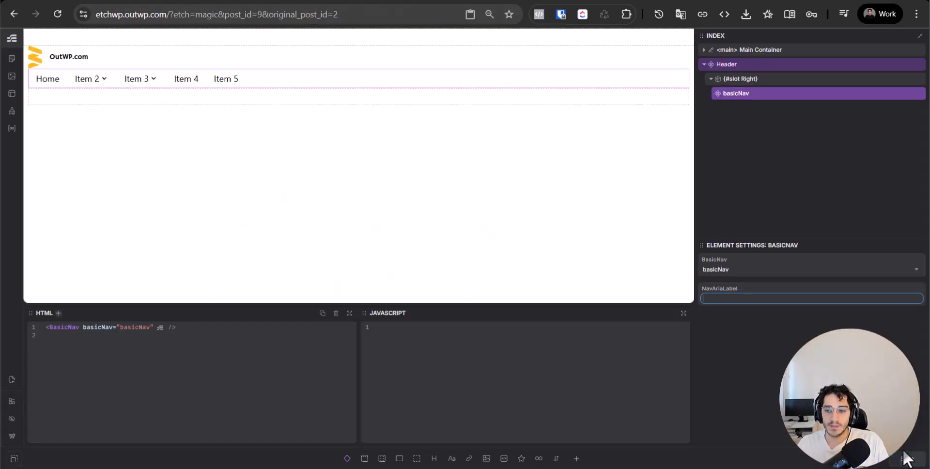
{"action": "left_click", "coordinate": [751, 315]}
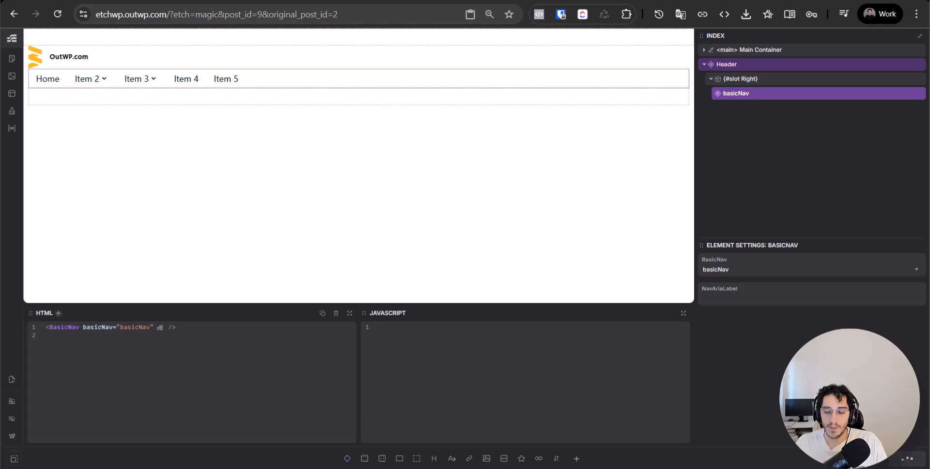
- Following the docs' step 12, set the basicNav component's NavAriaLabel to "Primary Navigation" in Etch
{"action": "key", "text": "ctrl+Tab"}
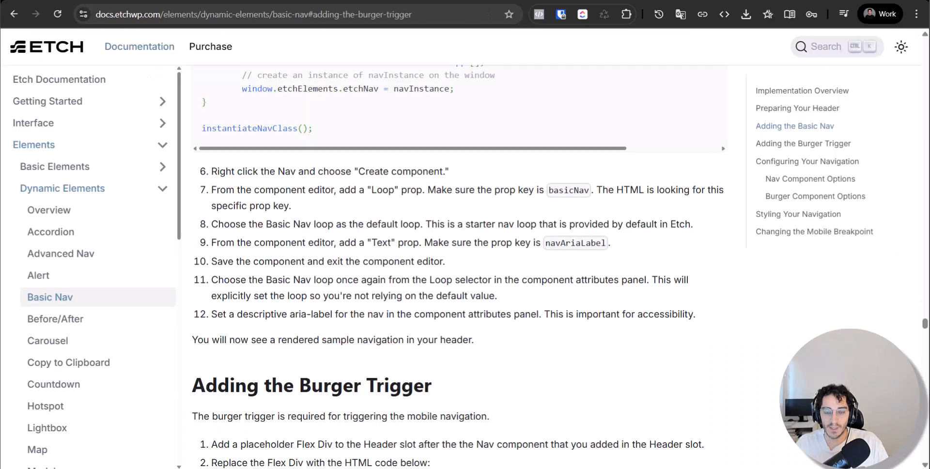
{"action": "double_click", "coordinate": [346, 317]}
{"action": "double_click", "coordinate": [264, 315]}
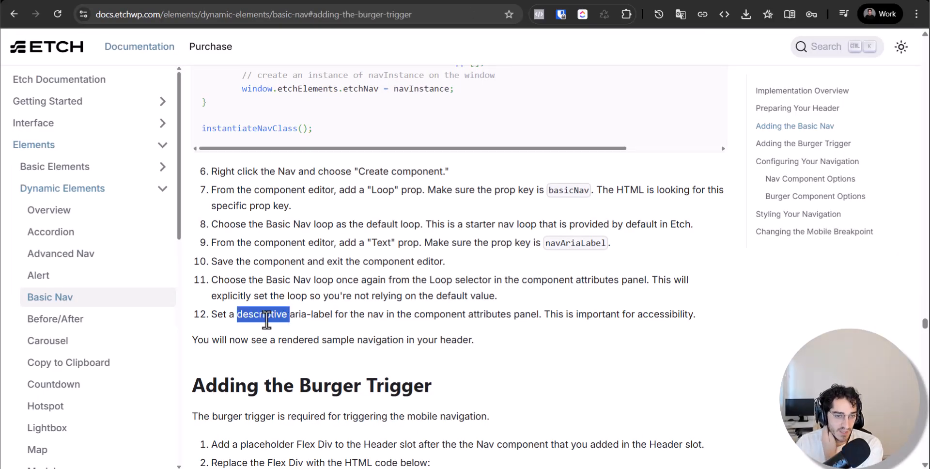
{"action": "triple_click", "coordinate": [291, 334]}
{"action": "triple_click", "coordinate": [329, 315]}
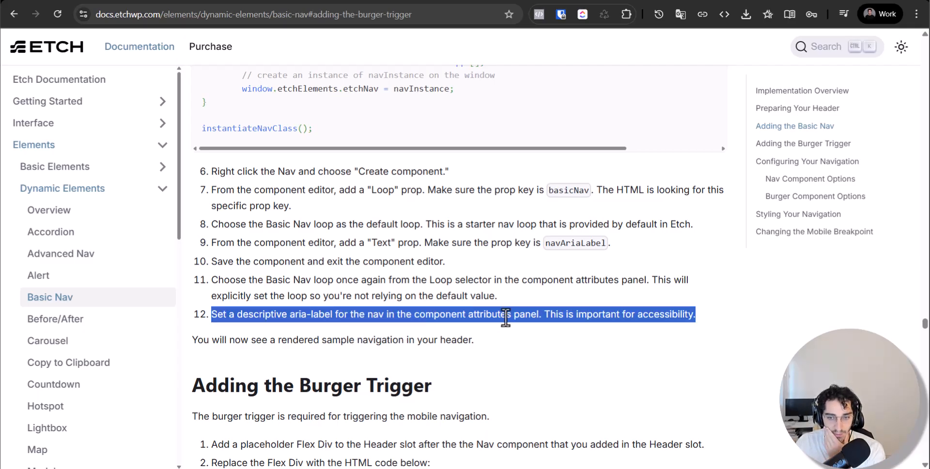
{"action": "left_click", "coordinate": [628, 318]}
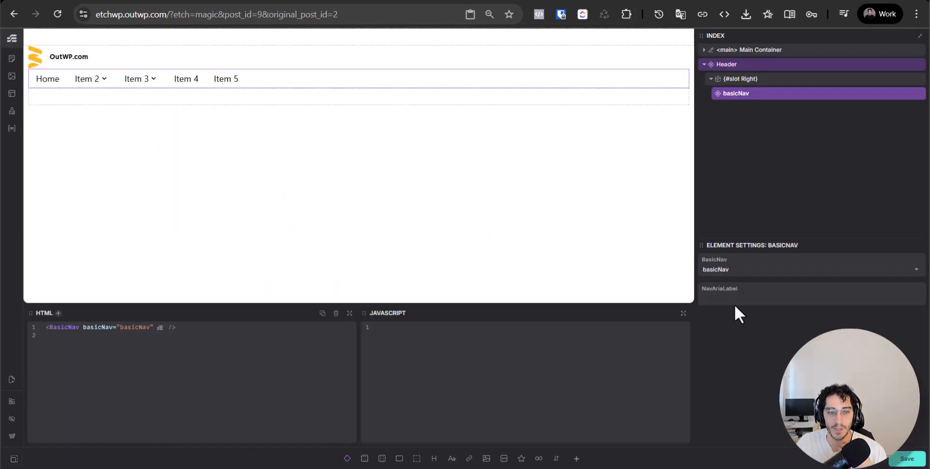
{"action": "left_click", "coordinate": [735, 301]}
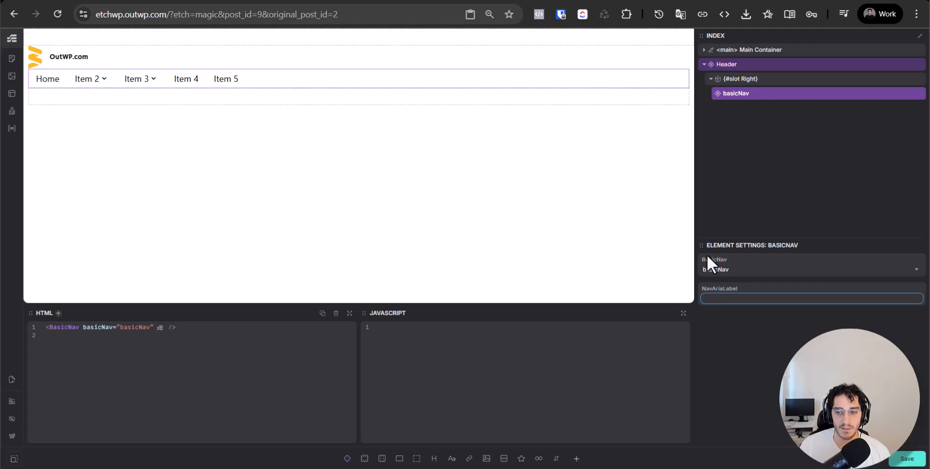
{"action": "type", "text": "Nav"}
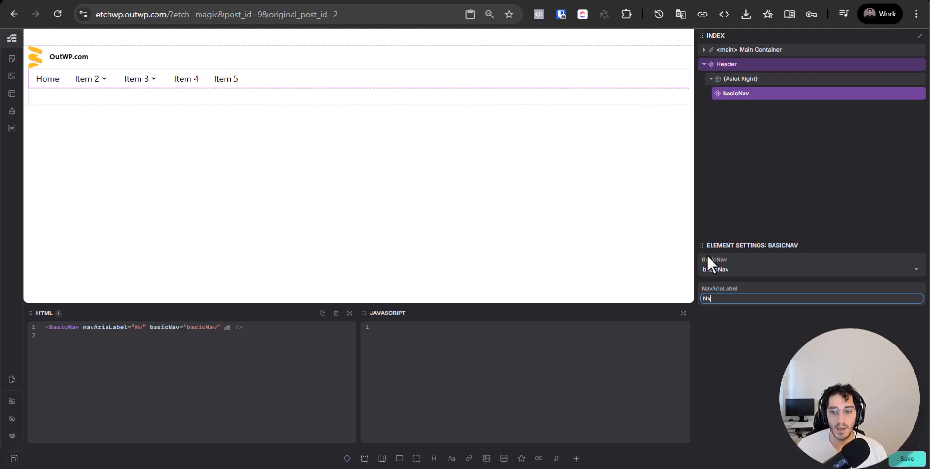
{"action": "type", "text": " primar"}
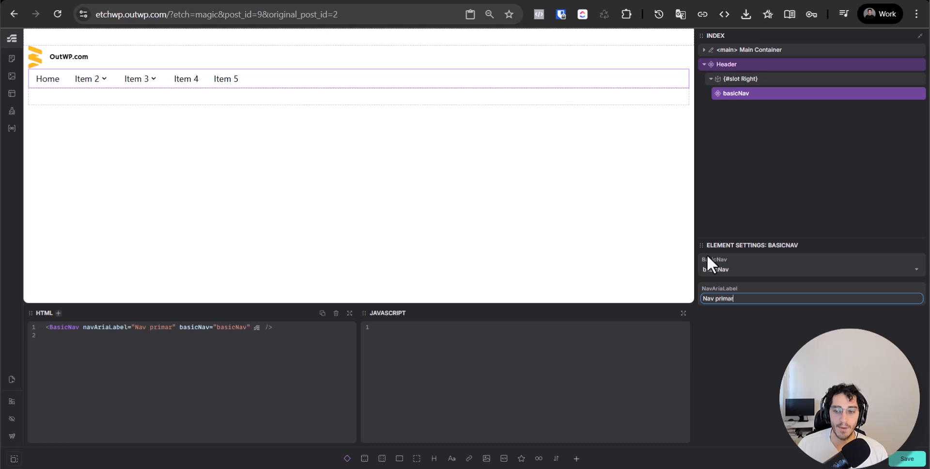
{"action": "key", "text": "ctrl+a"}
{"action": "type", "text": "p"}
{"action": "key", "text": "BackSpace"}
{"action": "type", "text": "Primary Navig"}
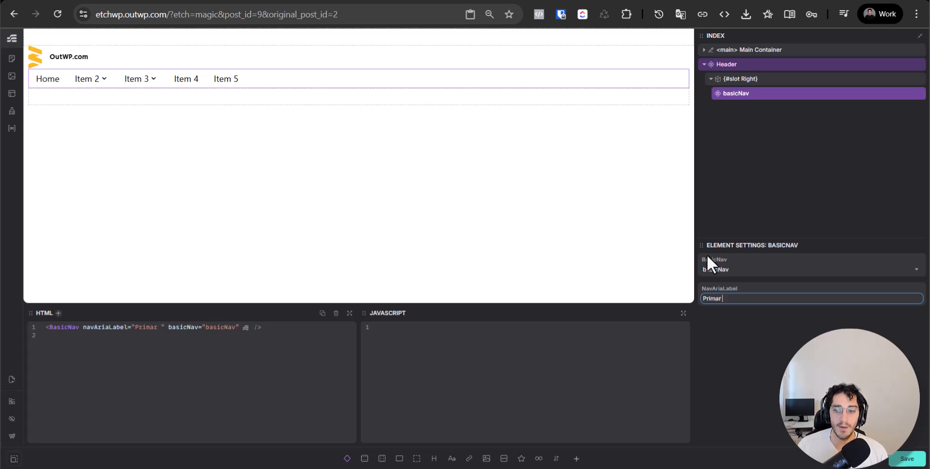
{"action": "type", "text": "ation"}
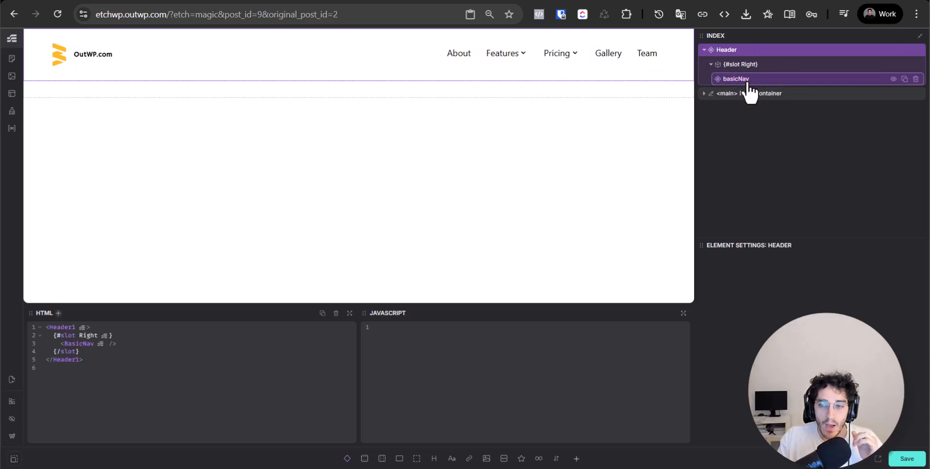
- Following the docs' "Adding the Burger Trigger" section, paste the burger button HTML after BasicNav in the Header's Right slot in Etch and save
{"action": "left_click", "coordinate": [278, 0]}
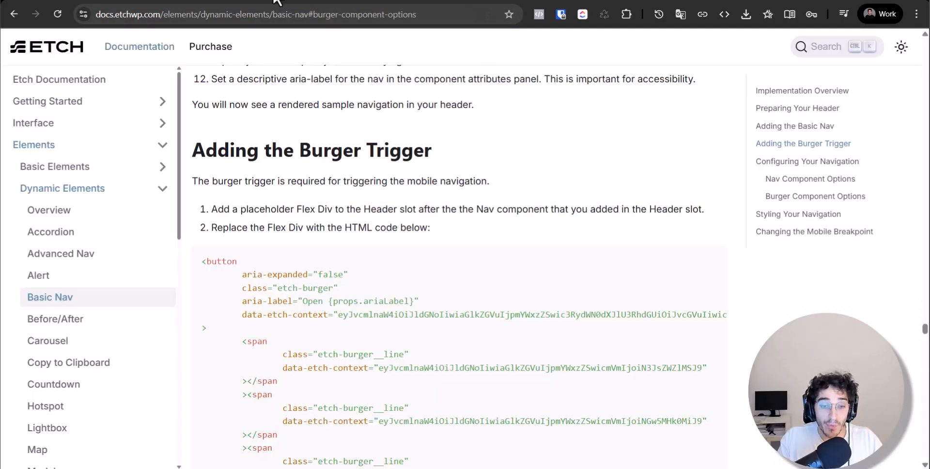
{"action": "triple_click", "coordinate": [359, 151]}
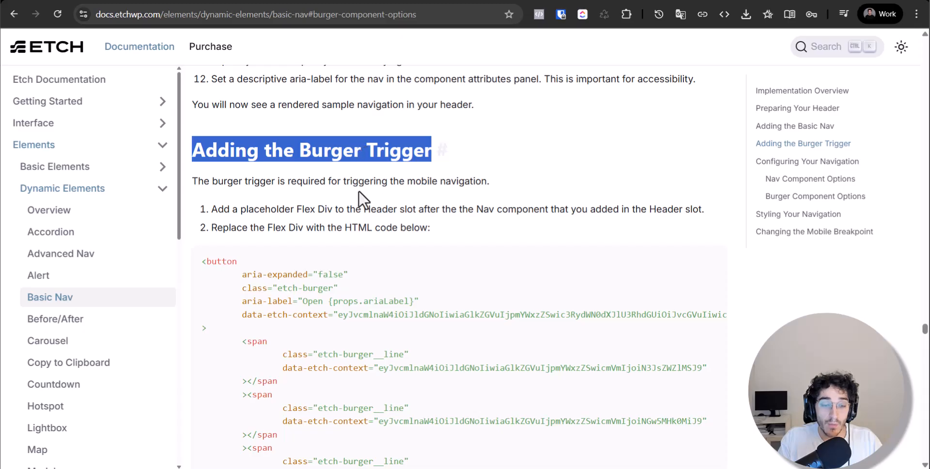
{"action": "triple_click", "coordinate": [327, 186]}
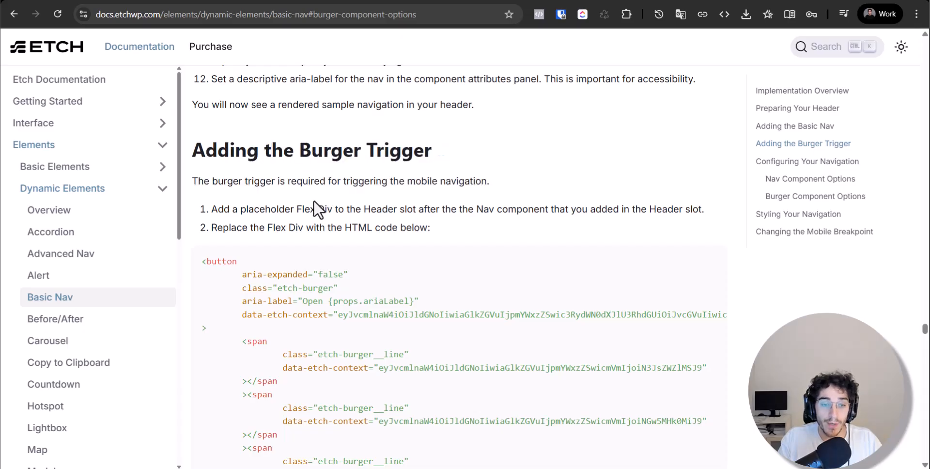
{"action": "triple_click", "coordinate": [313, 203]}
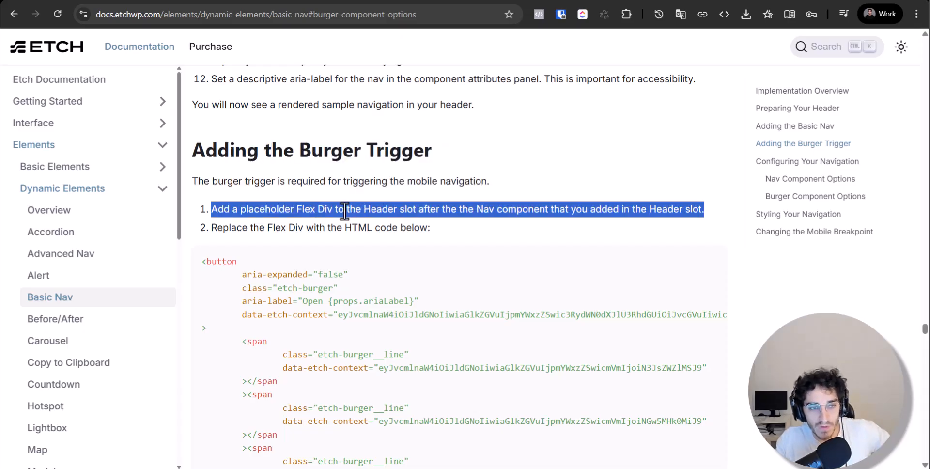
{"action": "left_click", "coordinate": [165, 1]}
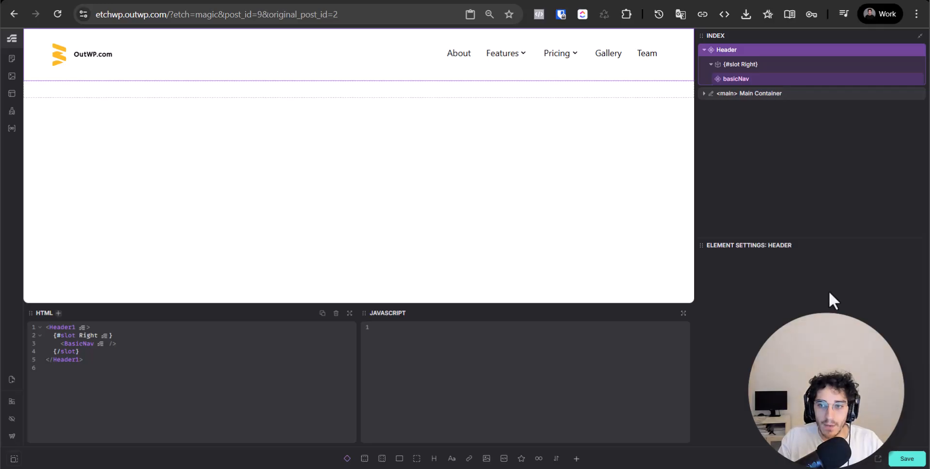
{"action": "left_click", "coordinate": [750, 80]}
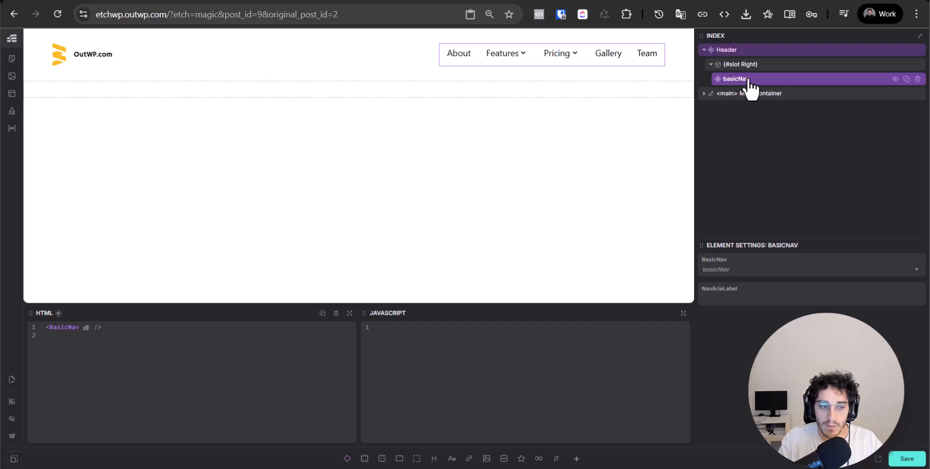
{"action": "left_click", "coordinate": [760, 66]}
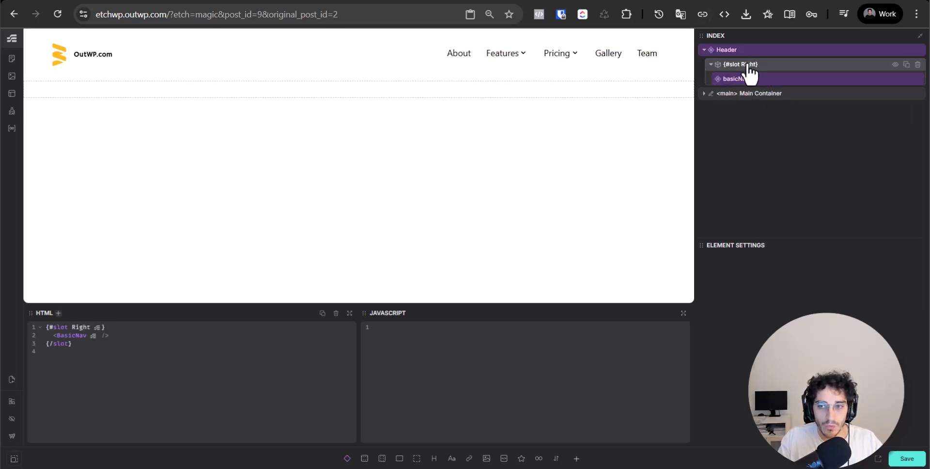
{"action": "left_click", "coordinate": [484, 1]}
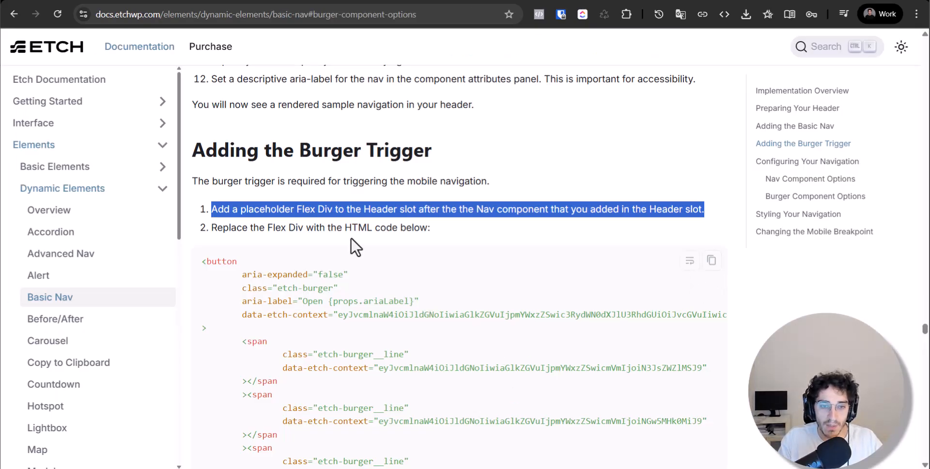
{"action": "key", "text": "ctrl+Tab"}
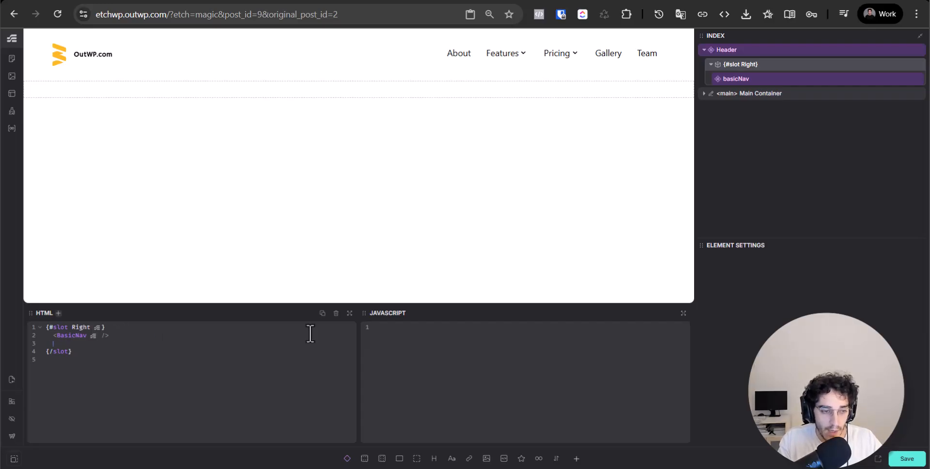
{"action": "key", "text": "ctrl+v"}
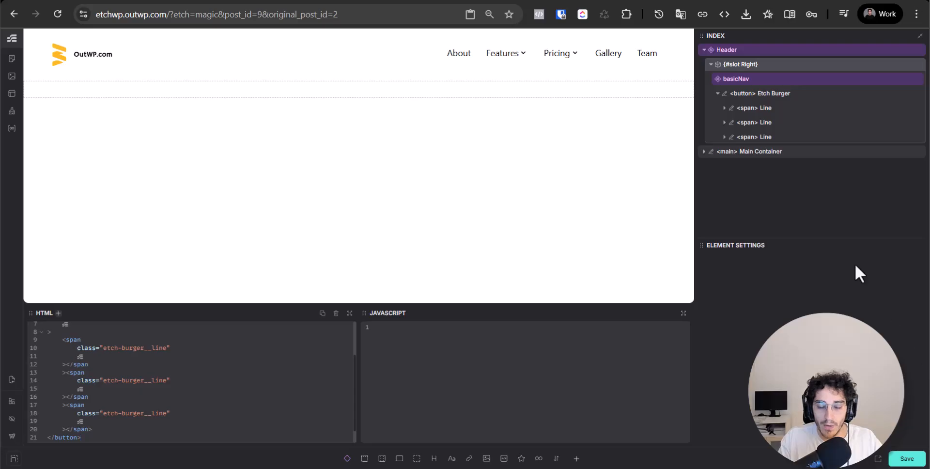
{"action": "left_click", "coordinate": [904, 462]}
- Copy the CSS from the docs' burger step 3 and replace the .etch-burger class CSS of the Etch Burger button with it in Etch
{"action": "key", "text": "ctrl+Tab"}
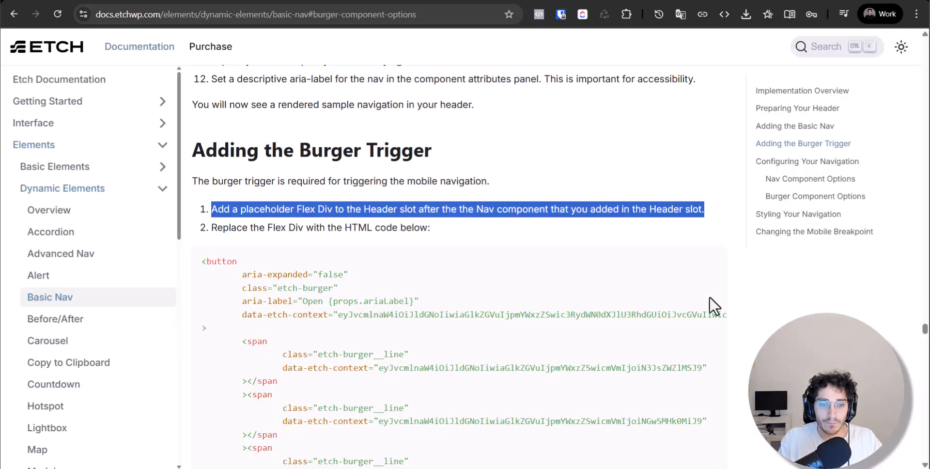
{"action": "scroll", "coordinate": [662, 284], "scroll_direction": "down", "scroll_amount": 11}
{"action": "scroll", "coordinate": [661, 283], "scroll_direction": "up", "scroll_amount": 6}
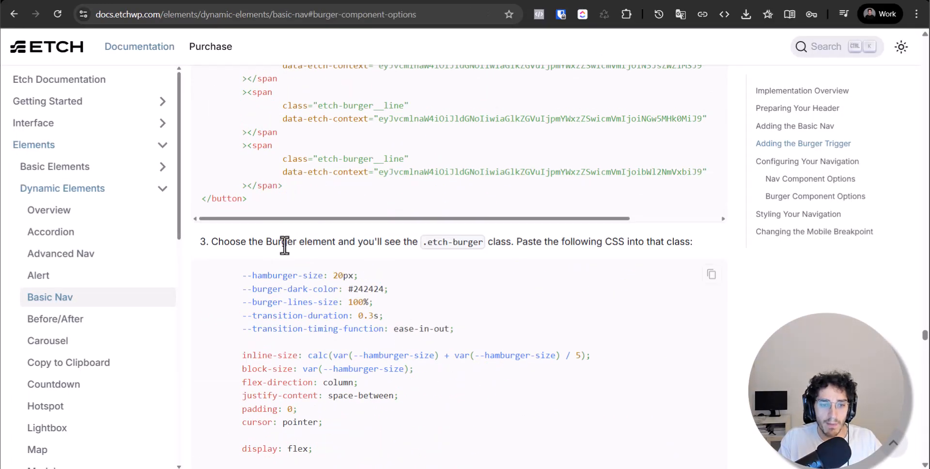
{"action": "mouse_move", "coordinate": [706, 279]}
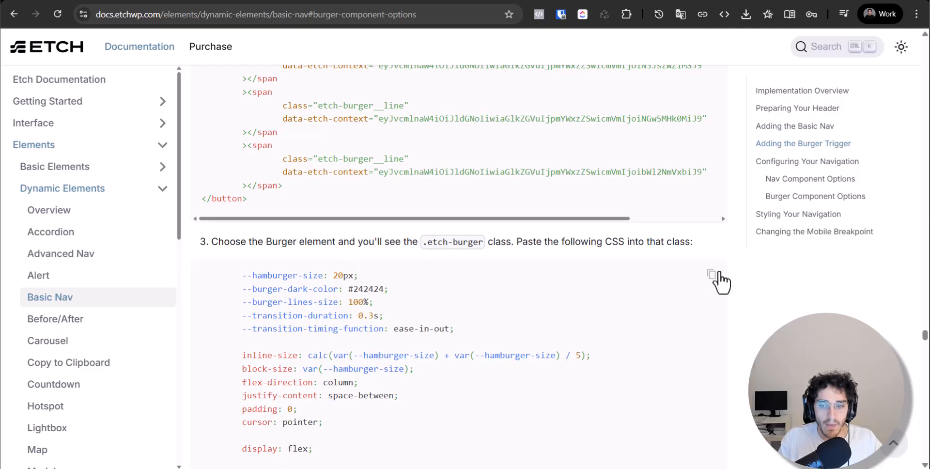
{"action": "key", "text": "ctrl+Tab"}
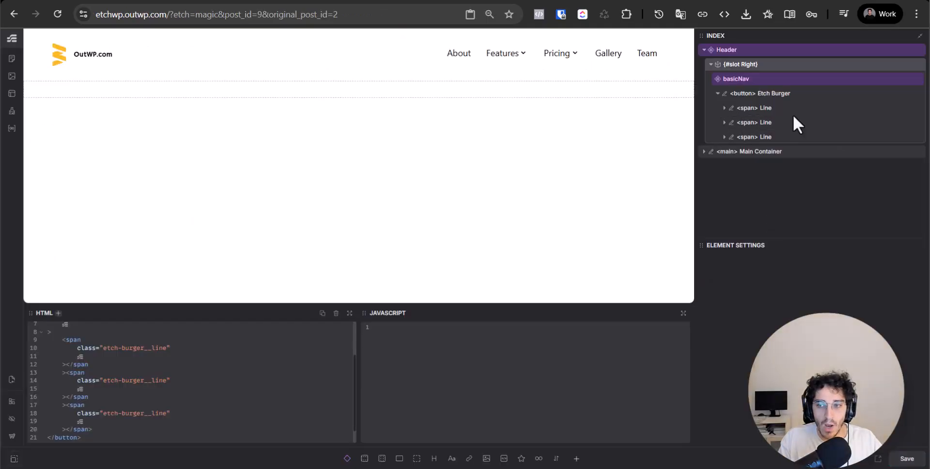
{"action": "left_click", "coordinate": [768, 92]}
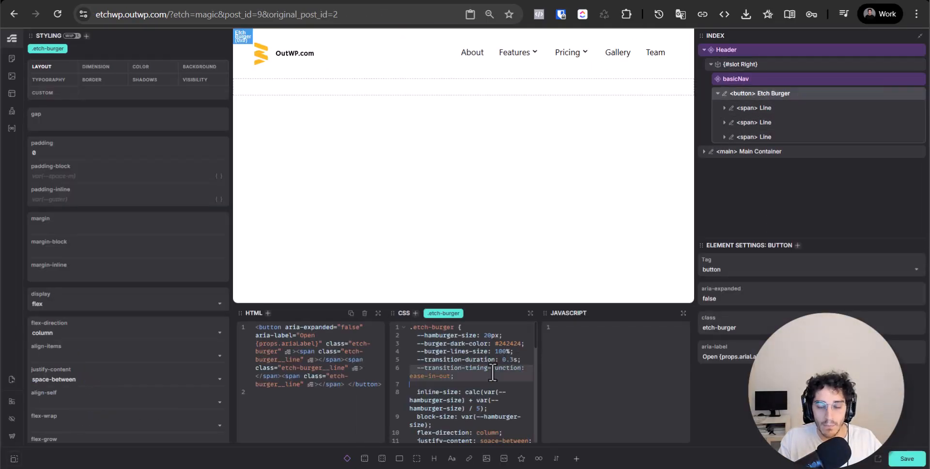
{"action": "left_click", "coordinate": [442, 328]}
{"action": "key", "text": "ctrl+a"}
{"action": "key", "text": "BackSpace"}
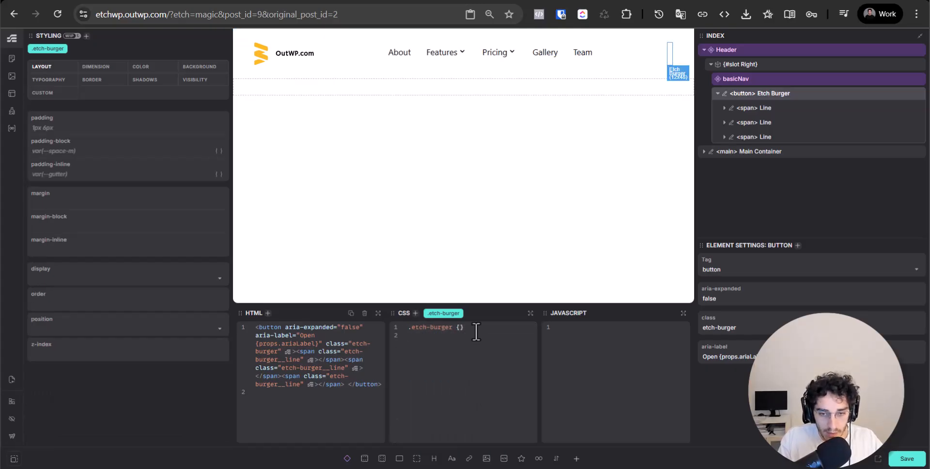
{"action": "key", "text": "ctrl+v"}
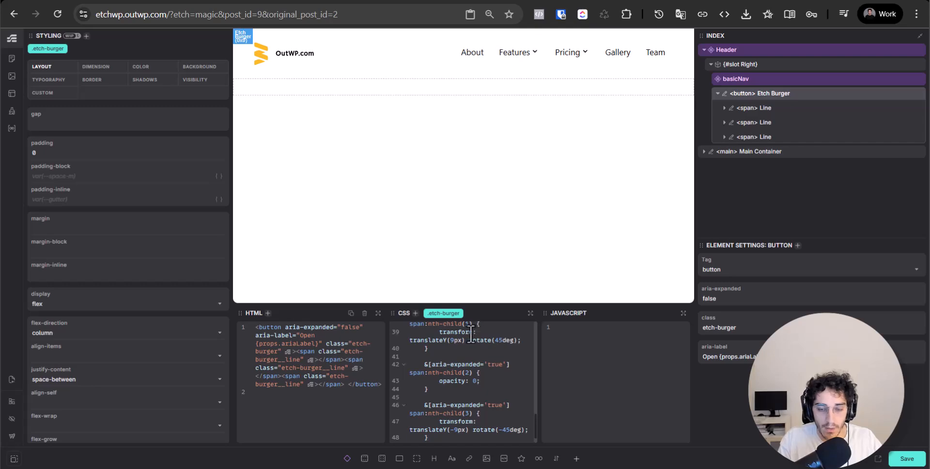
- Copy the JS from the docs' burger step 4, paste it into the Etch Burger button's JavaScript in Etch, and return to the docs
{"action": "key", "text": "ctrl+Tab"}
{"action": "scroll", "coordinate": [327, 345], "scroll_direction": "down", "scroll_amount": 4}
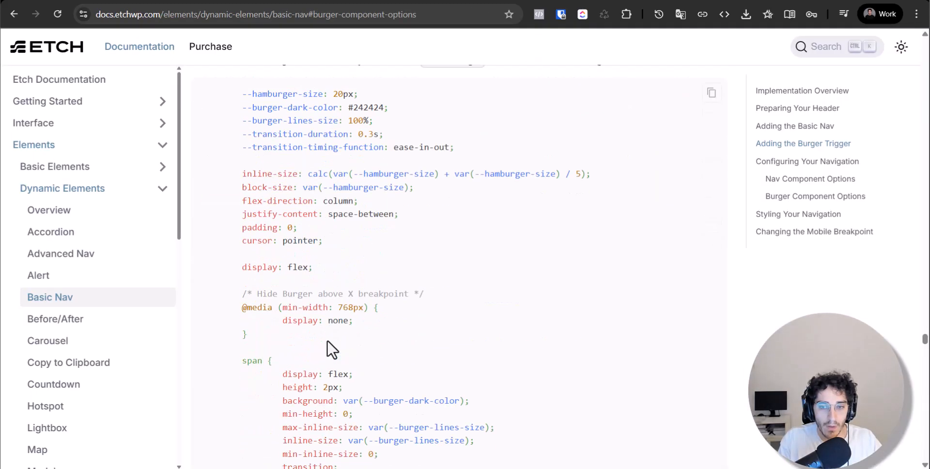
{"action": "scroll", "coordinate": [328, 339], "scroll_direction": "down", "scroll_amount": 10}
{"action": "scroll", "coordinate": [328, 349], "scroll_direction": "up", "scroll_amount": 3}
{"action": "triple_click", "coordinate": [308, 260]}
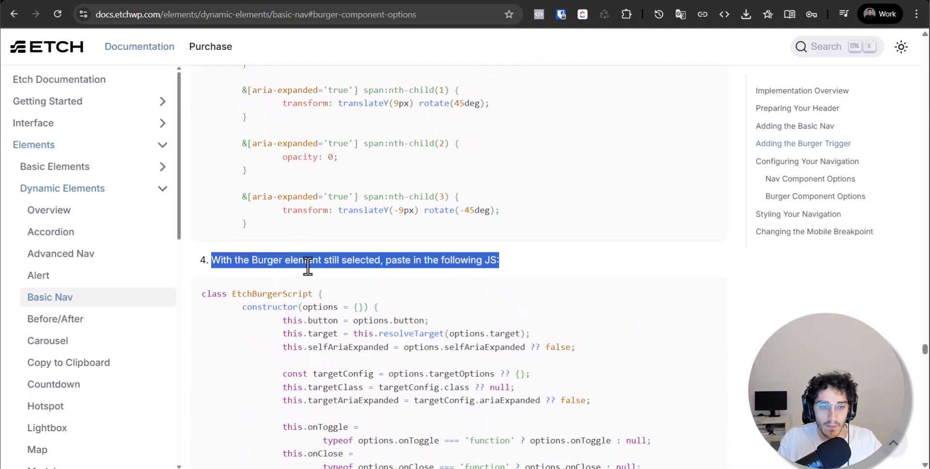
{"action": "left_click", "coordinate": [713, 296]}
{"action": "key", "text": "ctrl+Tab"}
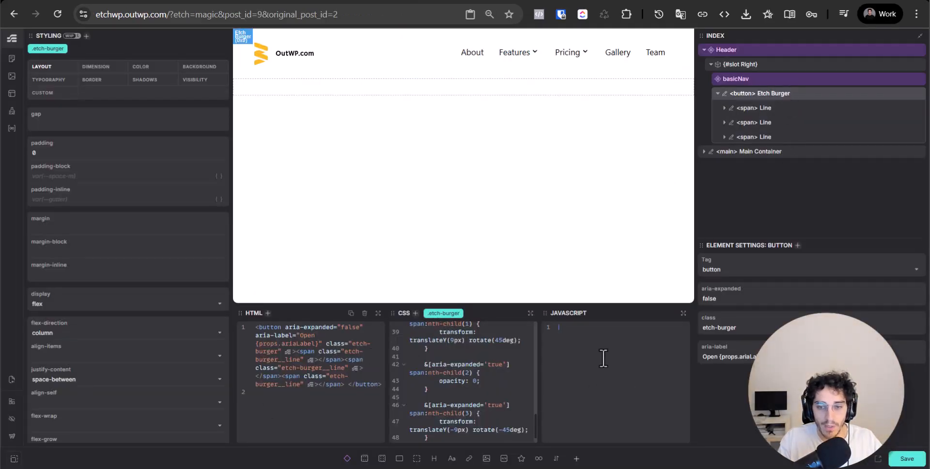
{"action": "key", "text": "ctrl+v"}
{"action": "key", "text": "ctrl+Tab"}
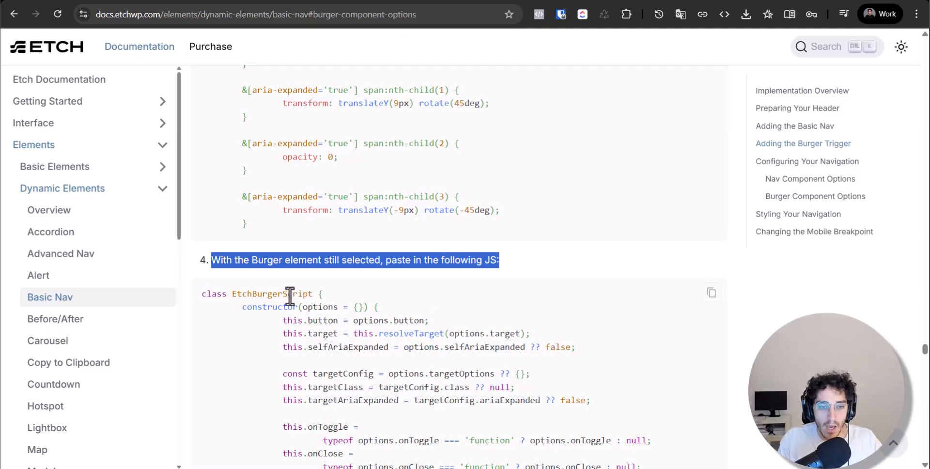
- Following the docs' burger step 5, create a component from the Etch Burger button in Etch, name it "Burger Mobile" and save
{"action": "scroll", "coordinate": [290, 296], "scroll_direction": "down", "scroll_amount": 20}
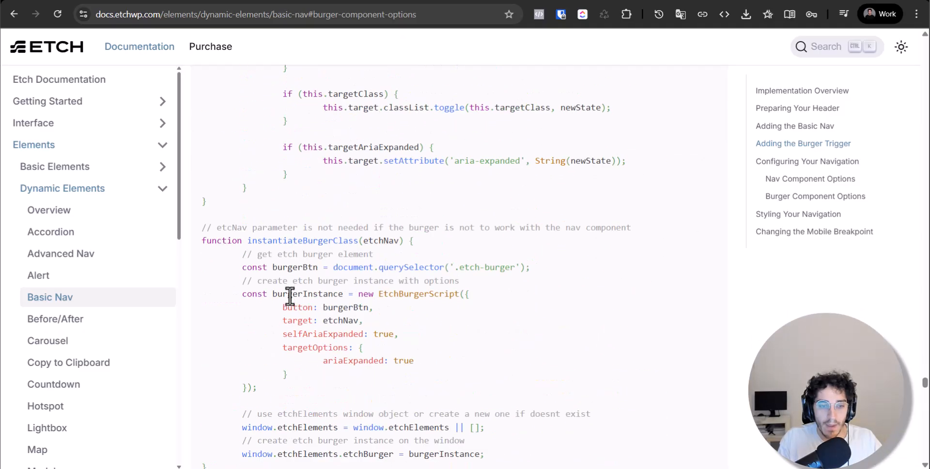
{"action": "scroll", "coordinate": [289, 296], "scroll_direction": "down", "scroll_amount": 10}
{"action": "scroll", "coordinate": [291, 296], "scroll_direction": "up", "scroll_amount": 4}
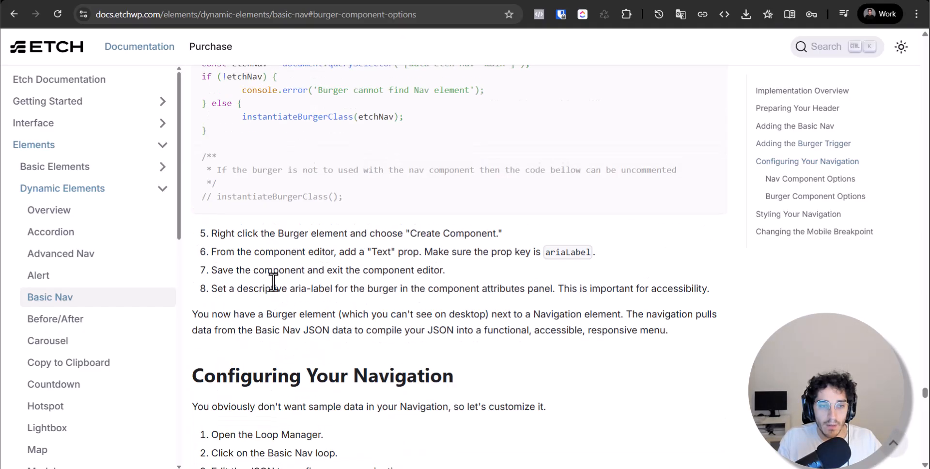
{"action": "triple_click", "coordinate": [292, 233]}
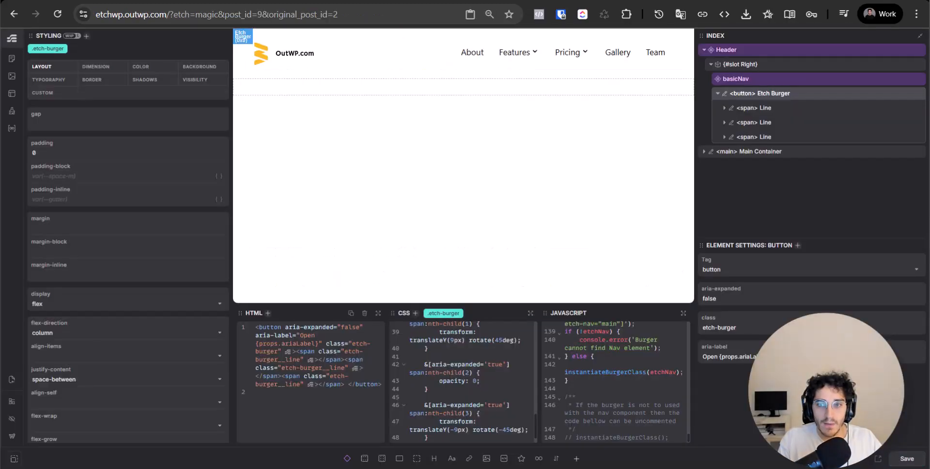
{"action": "key", "text": "alt+Tab"}
{"action": "left_click", "coordinate": [753, 108]}
{"action": "left_click", "coordinate": [785, 94]}
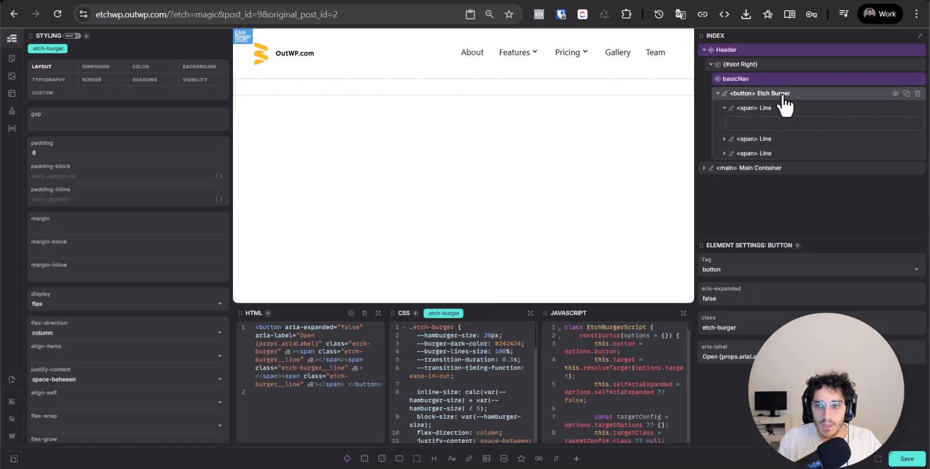
{"action": "right_click", "coordinate": [785, 95]}
{"action": "left_click", "coordinate": [846, 201]}
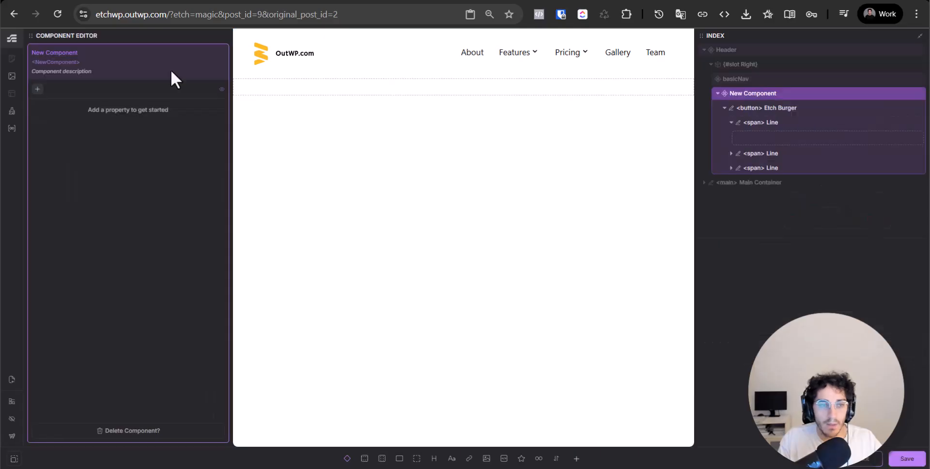
{"action": "double_click", "coordinate": [87, 54]}
{"action": "type", "text": "Burger Mobile"}
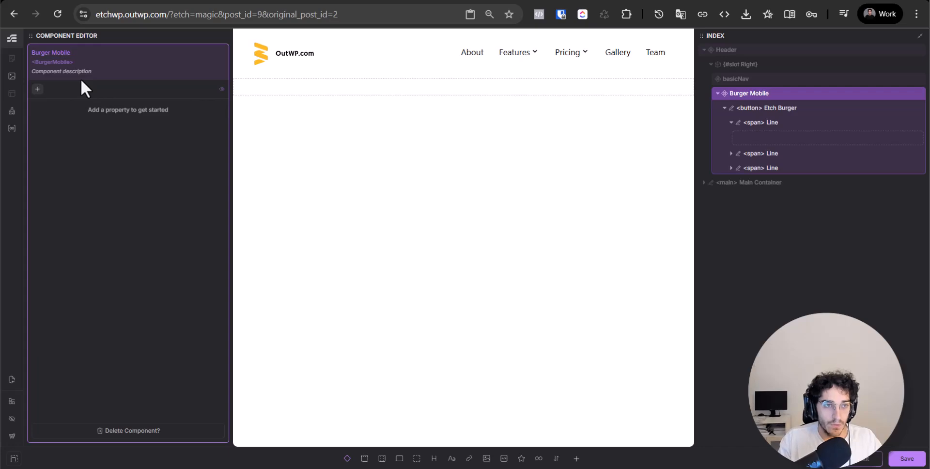
{"action": "left_click", "coordinate": [905, 460]}
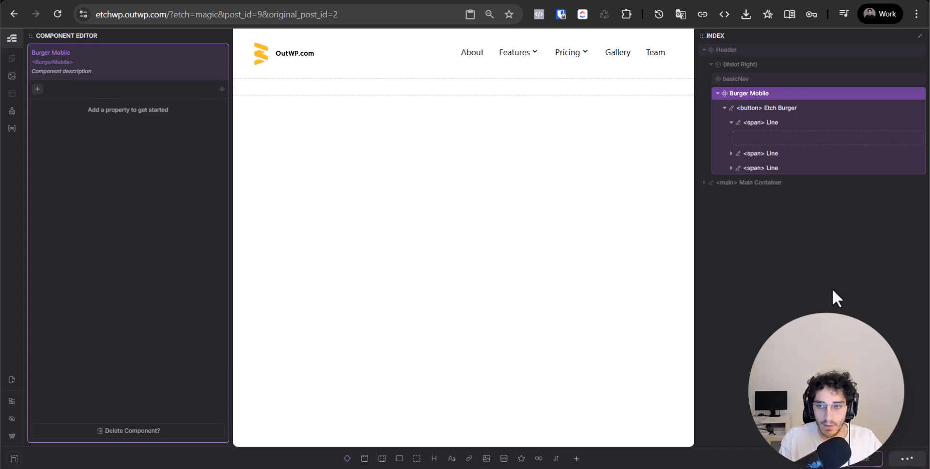
- Read the docs' burger step 6 on the component's Text prop and its required key, and return to the Burger Mobile component in Etch
{"action": "left_click", "coordinate": [301, 1]}
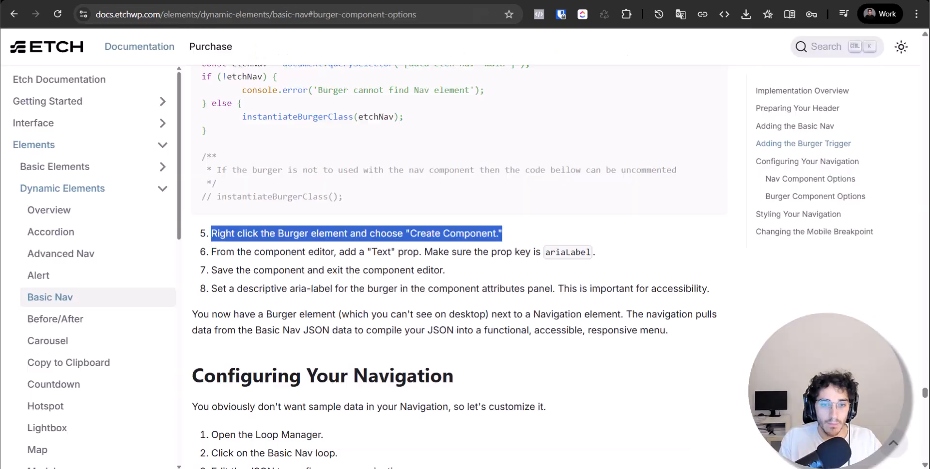
{"action": "left_click", "coordinate": [271, 253]}
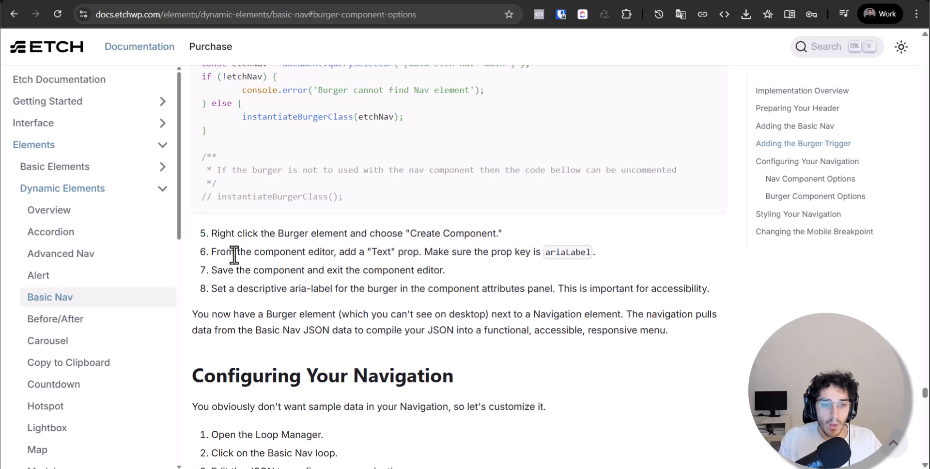
{"action": "left_click_drag", "start_coordinate": [376, 251], "coordinate": [587, 249]}
{"action": "triple_click", "coordinate": [581, 252]}
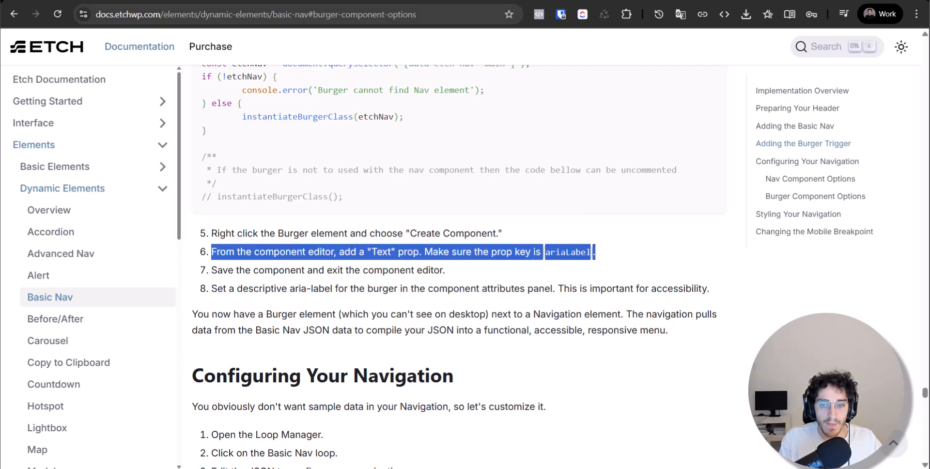
{"action": "left_click", "coordinate": [411, 2]}
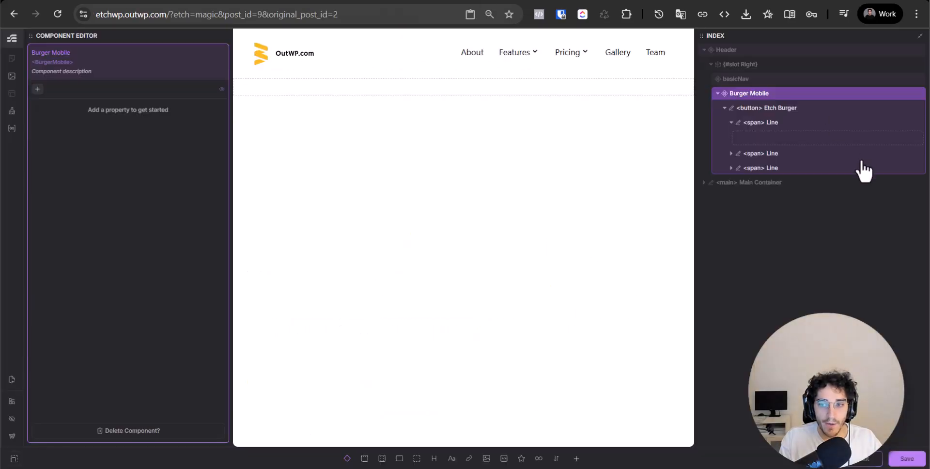
{"action": "right_click", "coordinate": [783, 95]}
{"action": "left_click", "coordinate": [759, 149]}
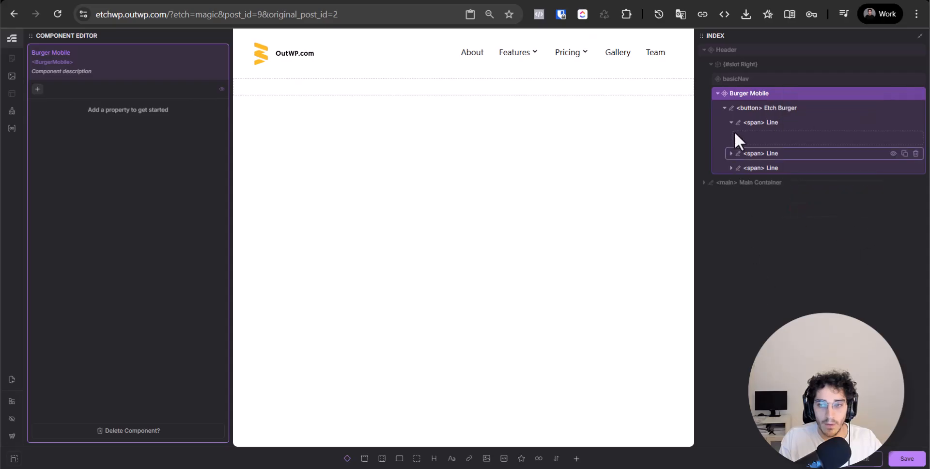
{"action": "left_click", "coordinate": [775, 108]}
{"action": "left_click", "coordinate": [774, 98]}
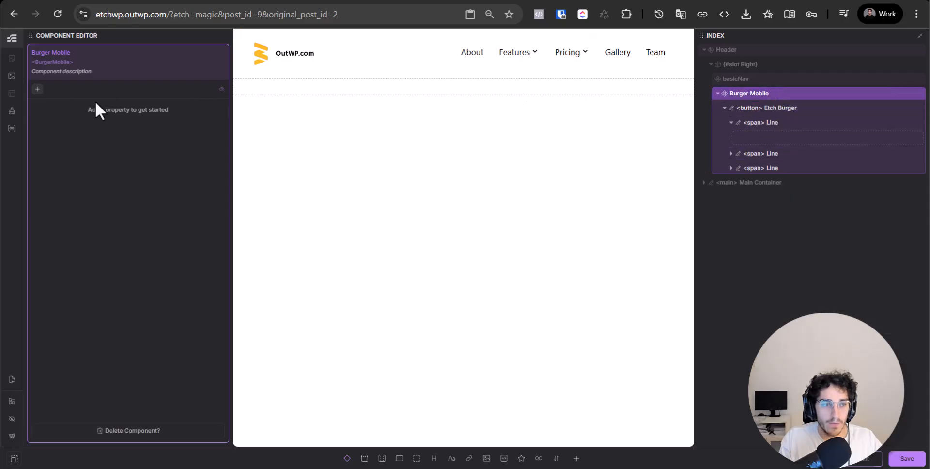
- Try to add a Text property named ariaLabel to the Burger Mobile component, save, and exit the component editor
{"action": "left_click", "coordinate": [37, 88]}
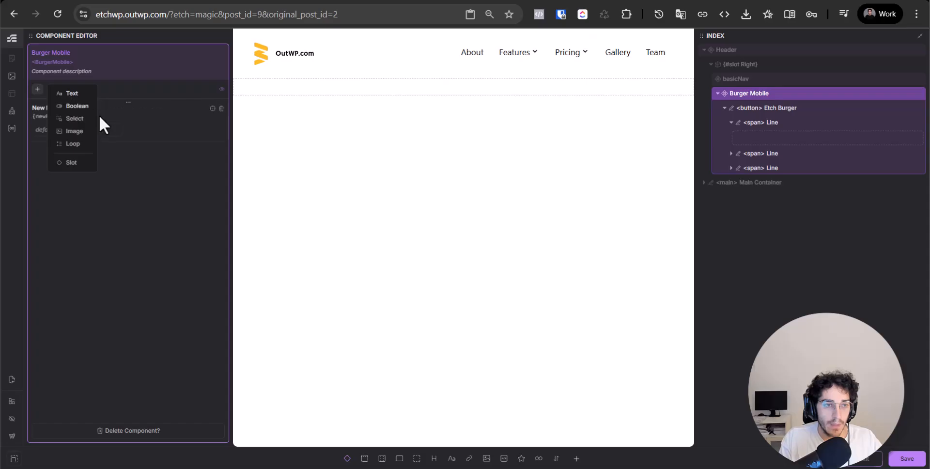
{"action": "left_click", "coordinate": [103, 126]}
{"action": "left_click", "coordinate": [47, 109]}
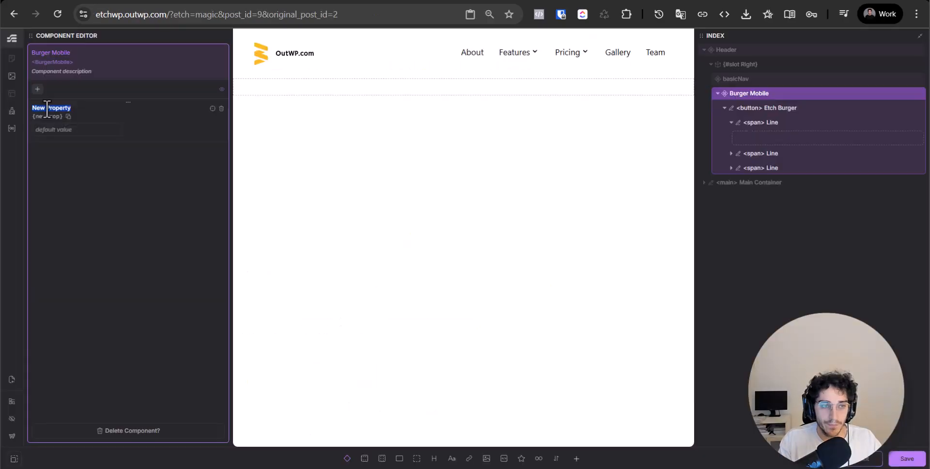
{"action": "type", "text": "ariaLabel"}
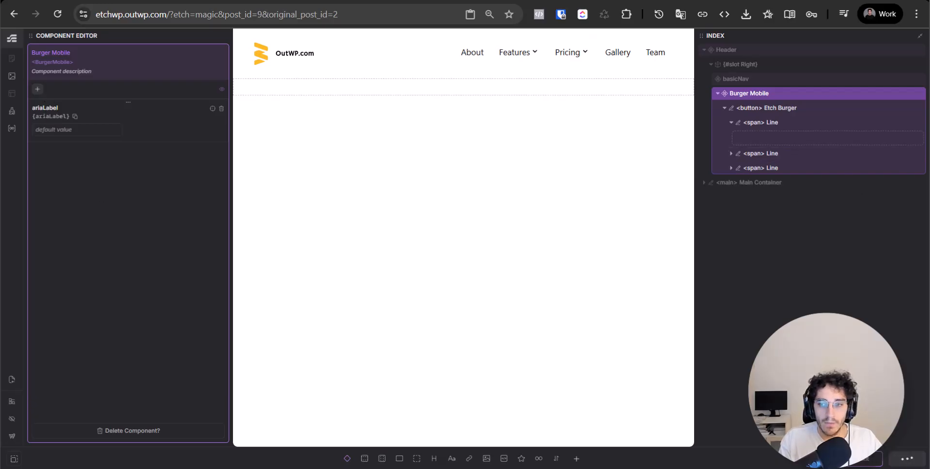
{"action": "left_click", "coordinate": [904, 458]}
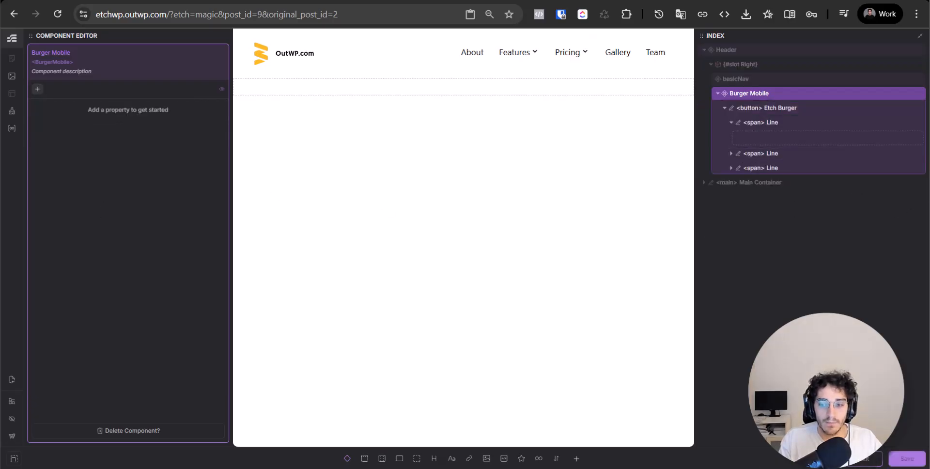
{"action": "left_click", "coordinate": [861, 458]}
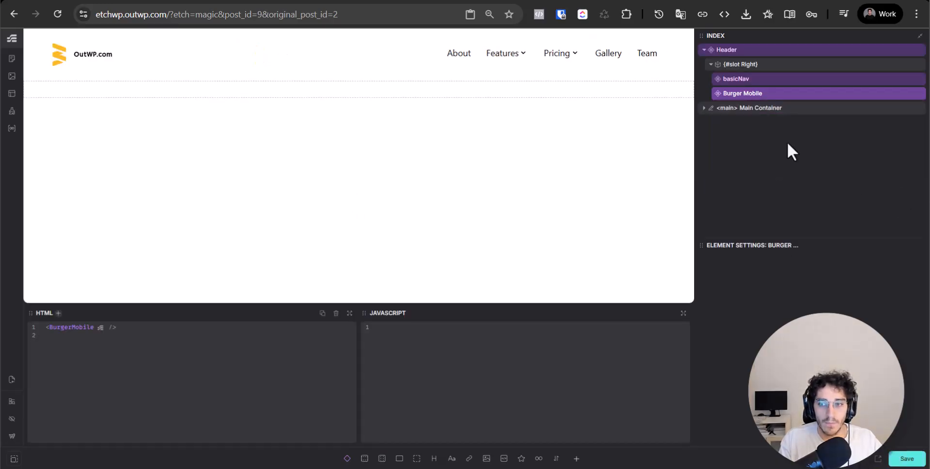
- Reopen the Burger Mobile component for editing, add a Text property named ariaLabel, save, exit the component editor and check the component's settings
{"action": "left_click", "coordinate": [741, 82]}
{"action": "left_click", "coordinate": [745, 95]}
{"action": "right_click", "coordinate": [763, 99]}
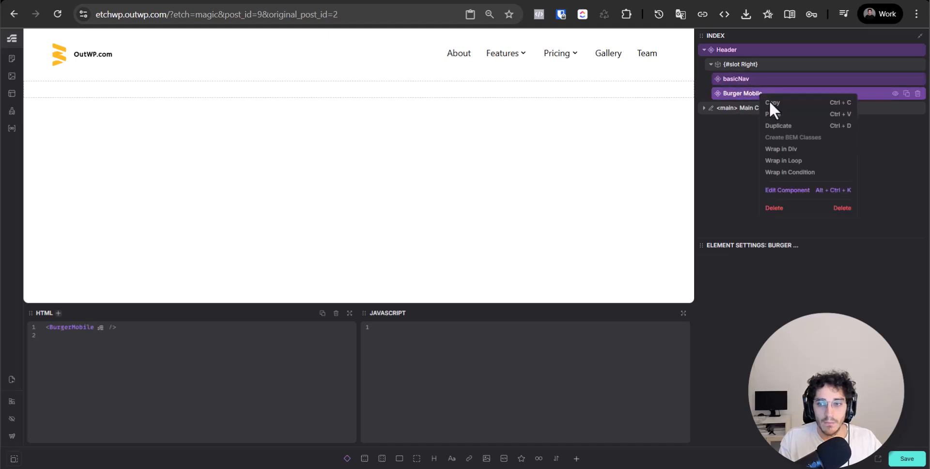
{"action": "left_click", "coordinate": [826, 191]}
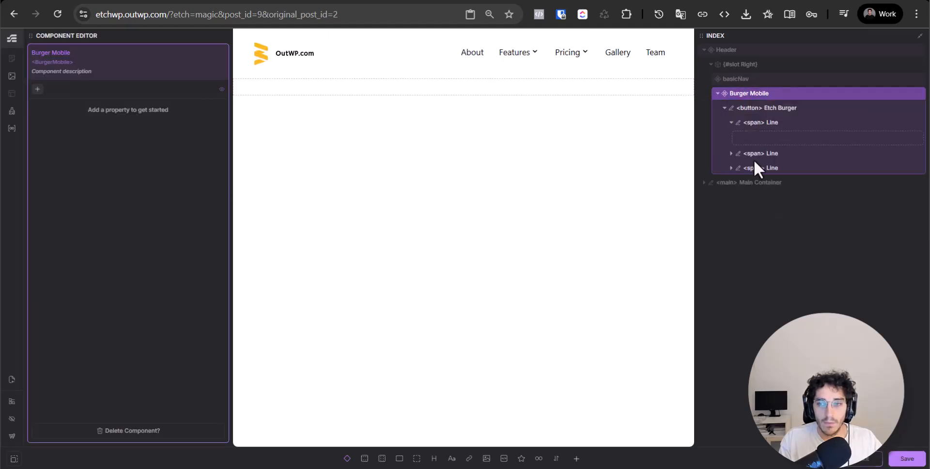
{"action": "left_click", "coordinate": [40, 89]}
{"action": "left_click", "coordinate": [72, 93]}
{"action": "left_click", "coordinate": [103, 110]}
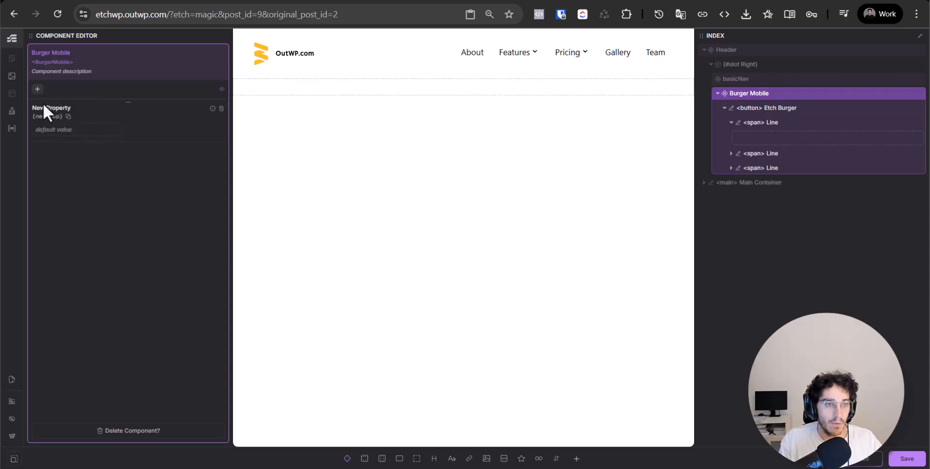
{"action": "double_click", "coordinate": [43, 107]}
{"action": "type", "text": "ariaLabel"}
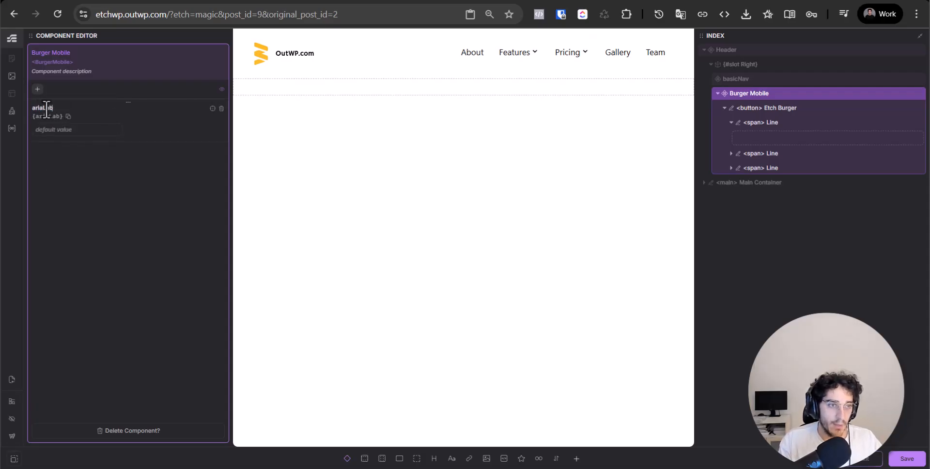
{"action": "left_click", "coordinate": [907, 458]}
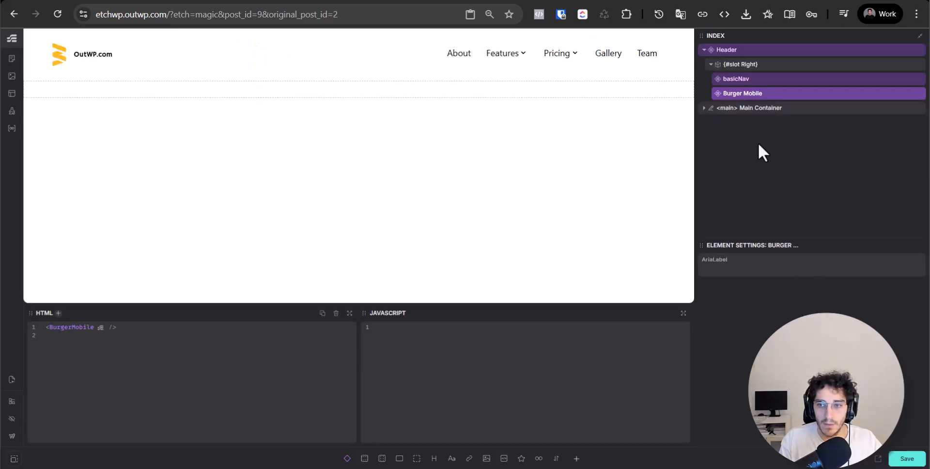
{"action": "left_click", "coordinate": [760, 82]}
{"action": "left_click", "coordinate": [751, 94]}
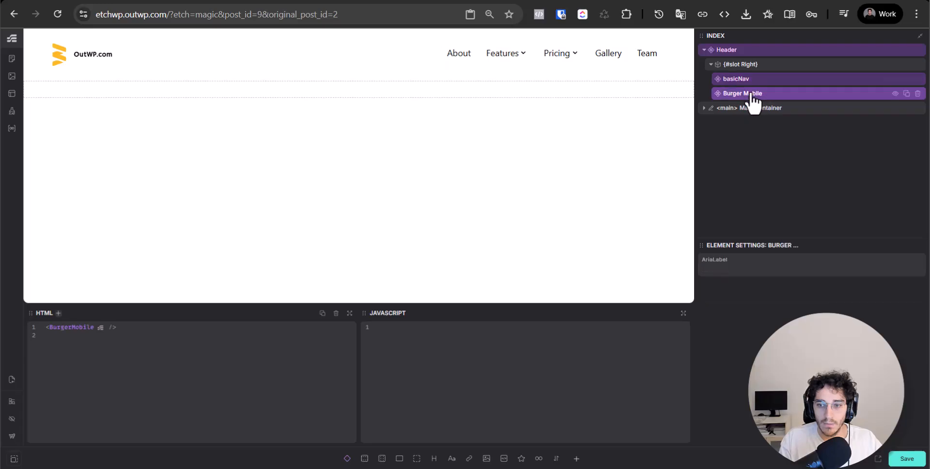
{"action": "left_click", "coordinate": [750, 83]}
{"action": "left_click", "coordinate": [751, 94]}
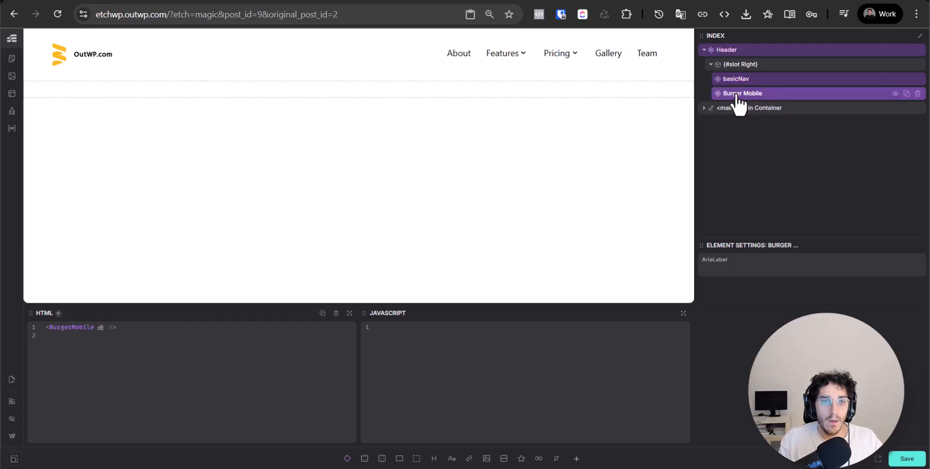
- Following the docs' burger steps 7 and 8, set the Burger Mobile component's AriaLabel to "Burger Menu" in Etch
{"action": "key", "text": "ctrl+Tab"}
{"action": "double_click", "coordinate": [341, 270]}
{"action": "triple_click", "coordinate": [341, 270]}
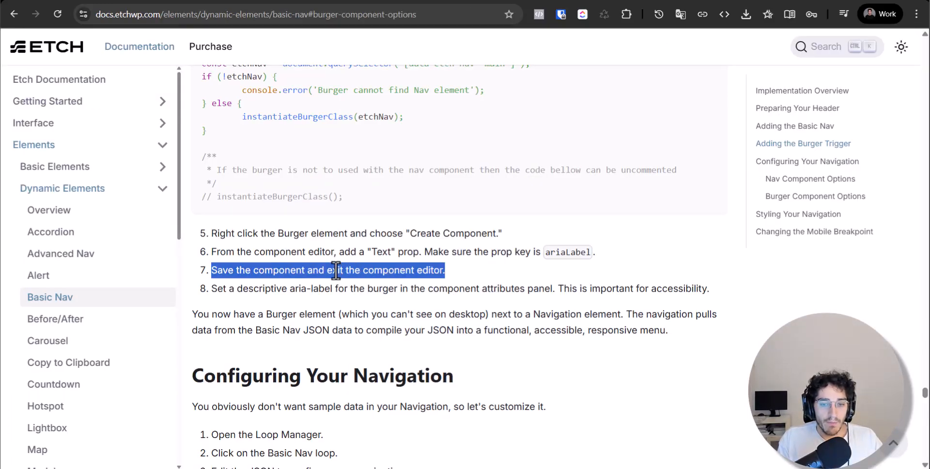
{"action": "triple_click", "coordinate": [298, 289]}
{"action": "left_click", "coordinate": [288, 297]}
{"action": "triple_click", "coordinate": [292, 293]}
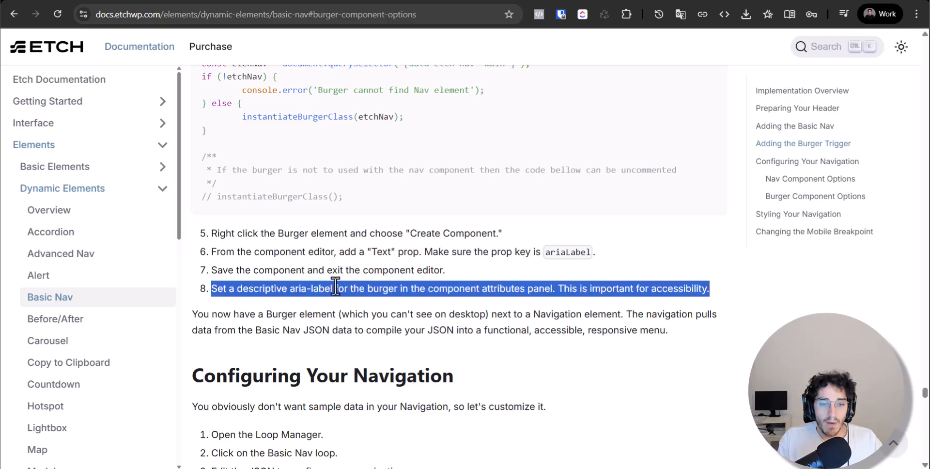
{"action": "left_click", "coordinate": [351, 284]}
{"action": "left_click_drag", "start_coordinate": [333, 285], "coordinate": [717, 460]}
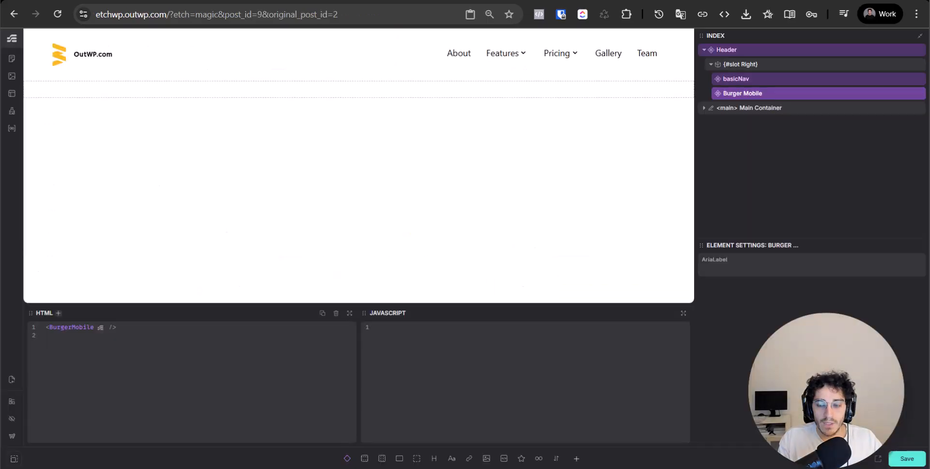
{"action": "left_click", "coordinate": [779, 269]}
{"action": "left_click", "coordinate": [741, 271]}
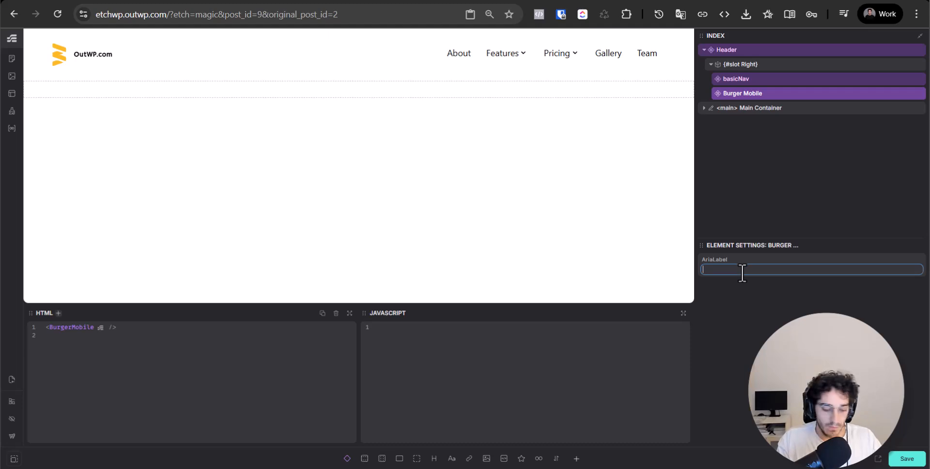
{"action": "type", "text": "Burguer"}
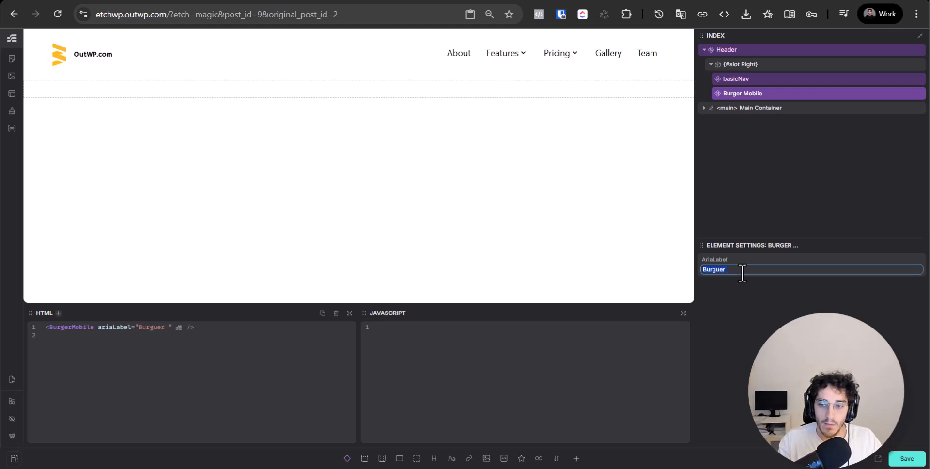
{"action": "type", "text": "Burger Menu"}
{"action": "key", "text": "ctrl+a"}
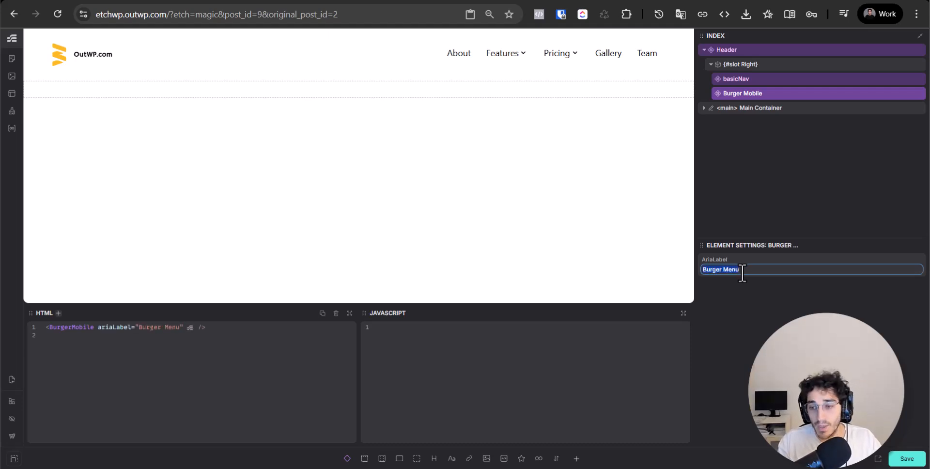
{"action": "type", "text": "O"}
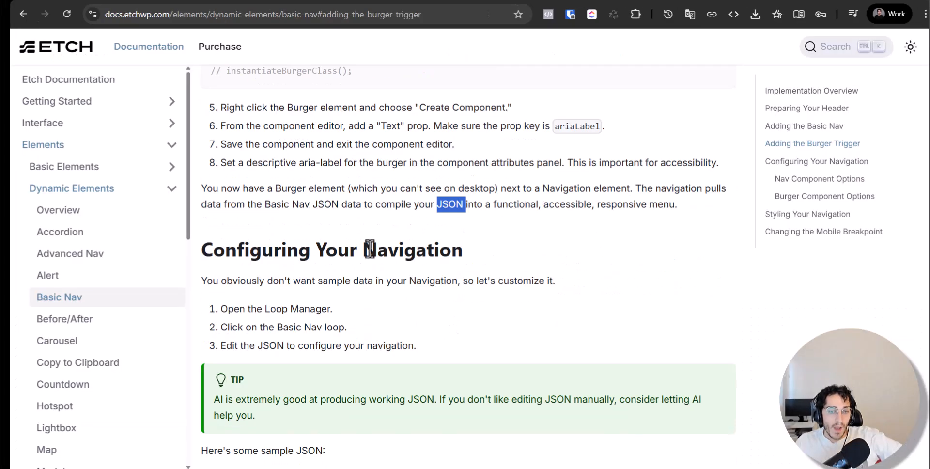
- Read the docs' first step under Configuring Your Navigation and open the Loop Manager in Etch
{"action": "triple_click", "coordinate": [349, 248]}
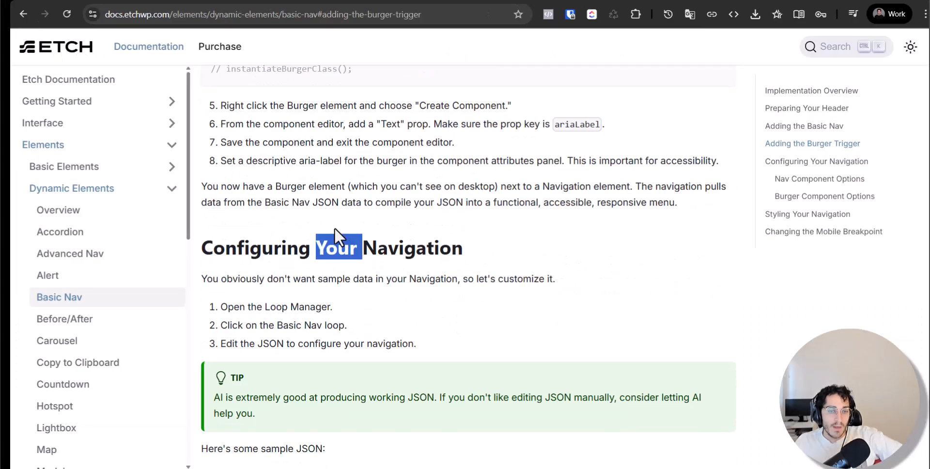
{"action": "triple_click", "coordinate": [280, 310]}
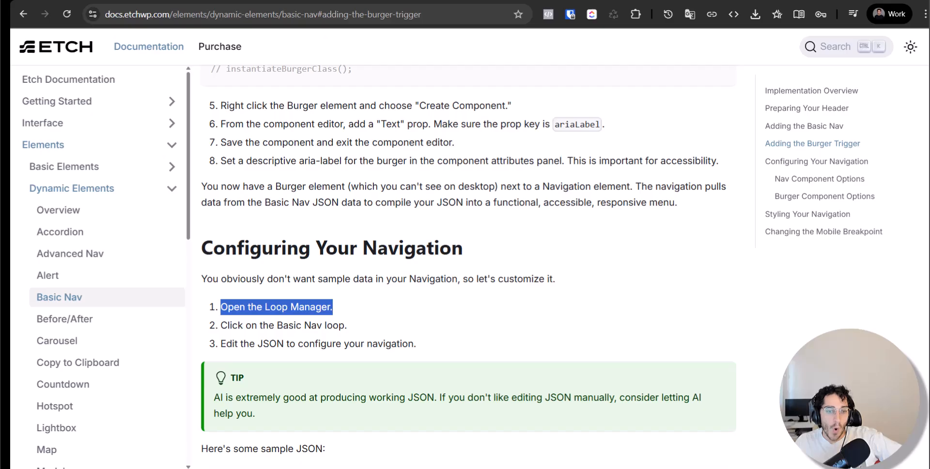
{"action": "left_click", "coordinate": [351, 1]}
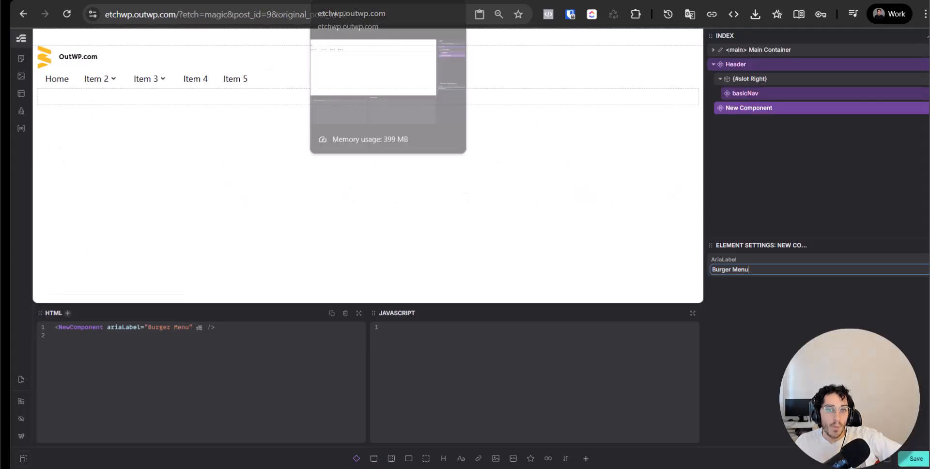
{"action": "left_click", "coordinate": [22, 131]}
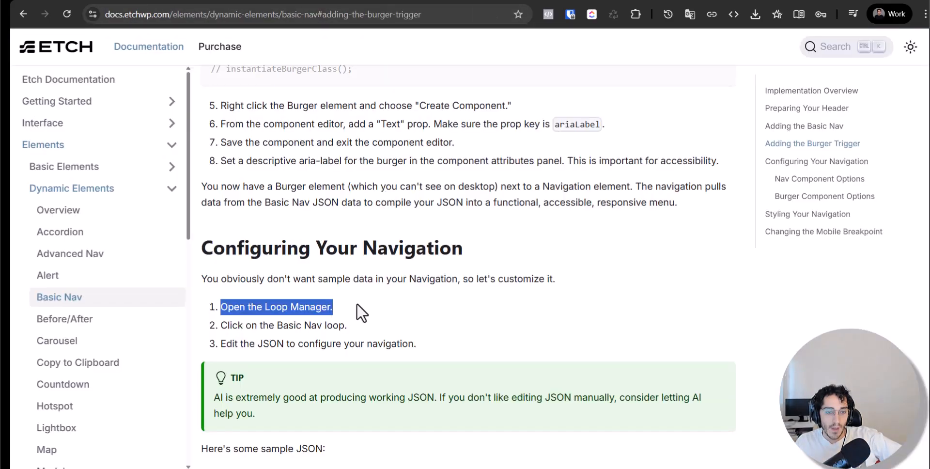
- Read the docs' steps 2 and 3 on editing the Basic Nav loop's JSON and examine the sample JSON
{"action": "scroll", "coordinate": [349, 306], "scroll_direction": "down", "scroll_amount": 1}
{"action": "triple_click", "coordinate": [312, 265]}
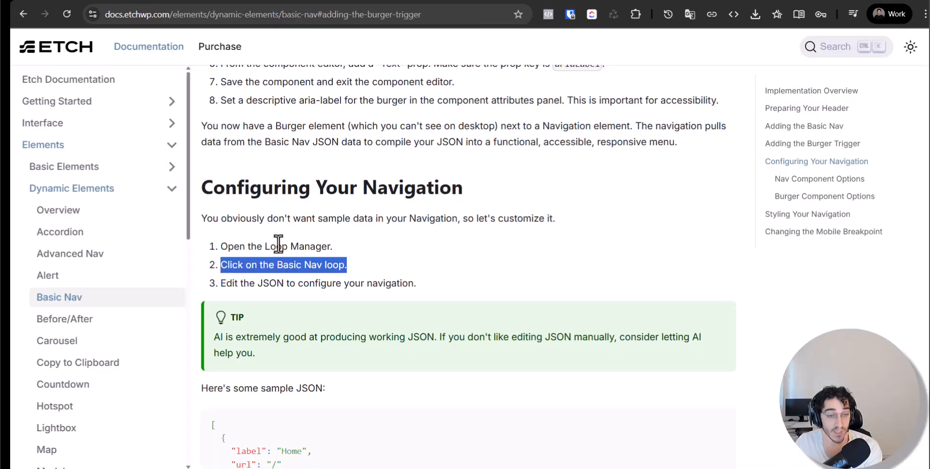
{"action": "scroll", "coordinate": [277, 193], "scroll_direction": "down", "scroll_amount": 1}
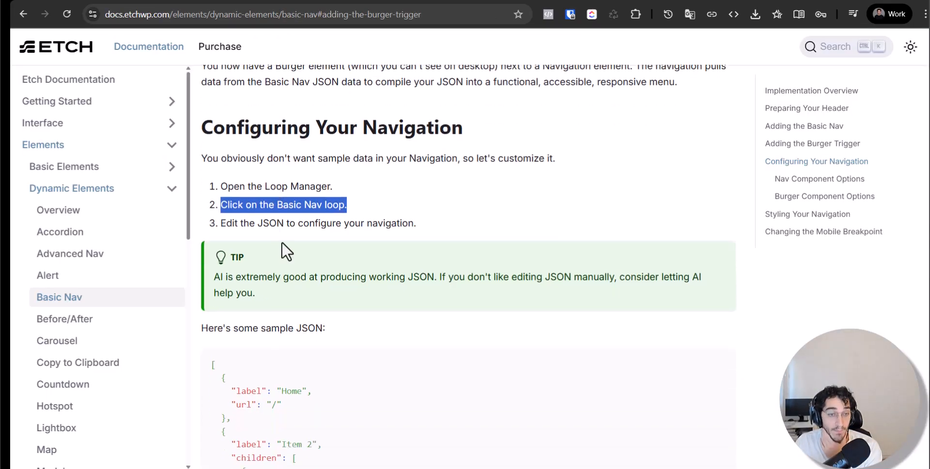
{"action": "triple_click", "coordinate": [259, 223]}
{"action": "scroll", "coordinate": [250, 242], "scroll_direction": "down", "scroll_amount": 2}
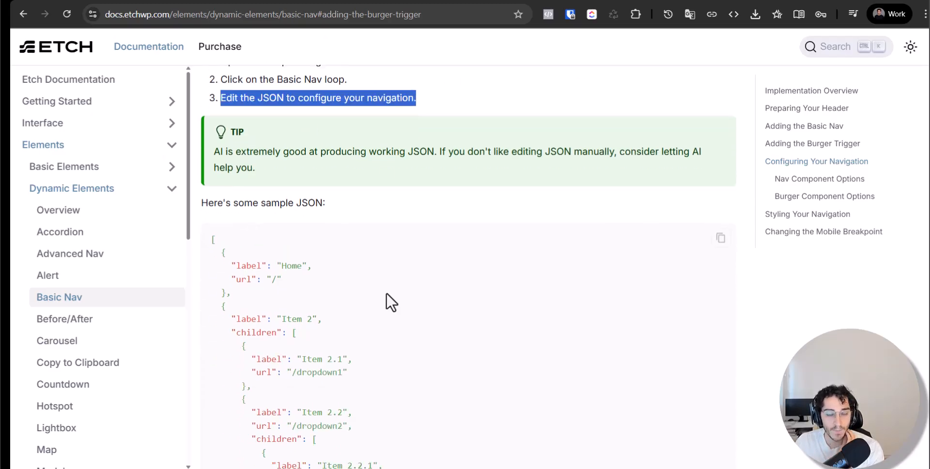
{"action": "scroll", "coordinate": [386, 301], "scroll_direction": "down", "scroll_amount": 2}
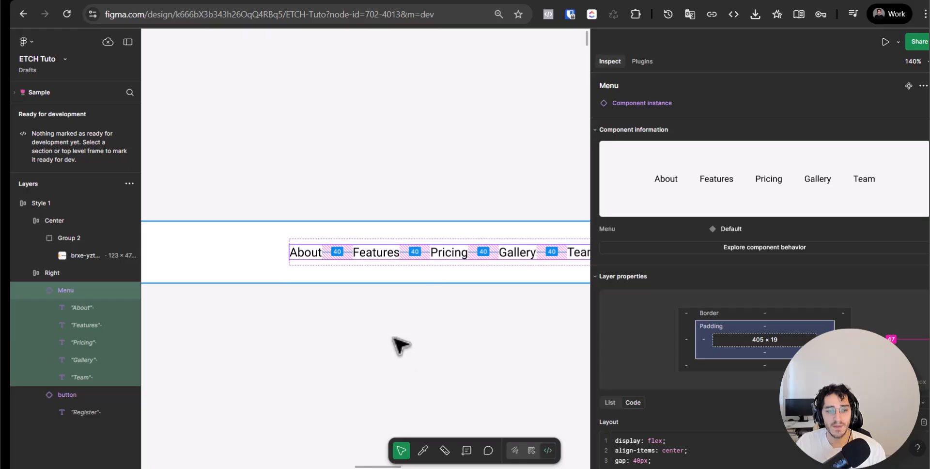
- Look up the first menu item in the Figma design and change the Basic Nav loop's Home label to "About" in Etch
{"action": "left_click", "coordinate": [394, 286]}
{"action": "left_click", "coordinate": [310, 258]}
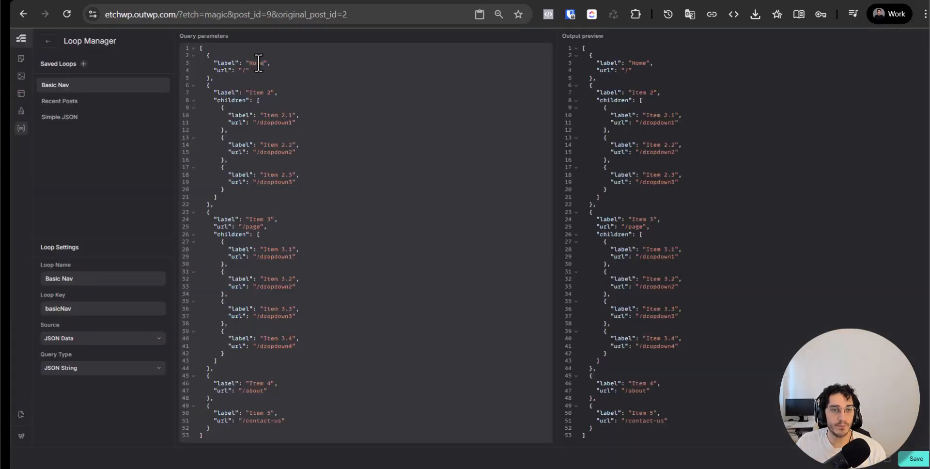
{"action": "double_click", "coordinate": [258, 63]}
{"action": "type", "text": "About"}
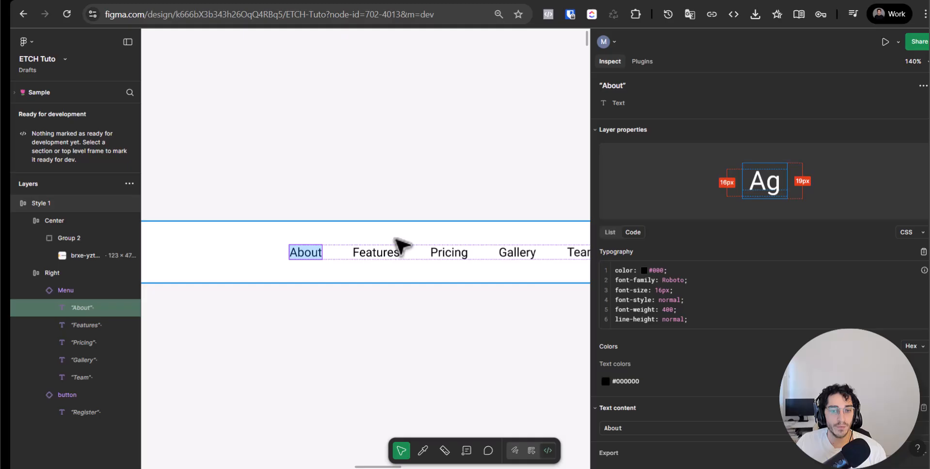
- Following the Figma menu, relabel Item 2 as "Features" and its three children as "Feature Dropdown 1", "Feature Dropdown 2" and "Feature Dropdown 3"
{"action": "left_click", "coordinate": [373, 252]}
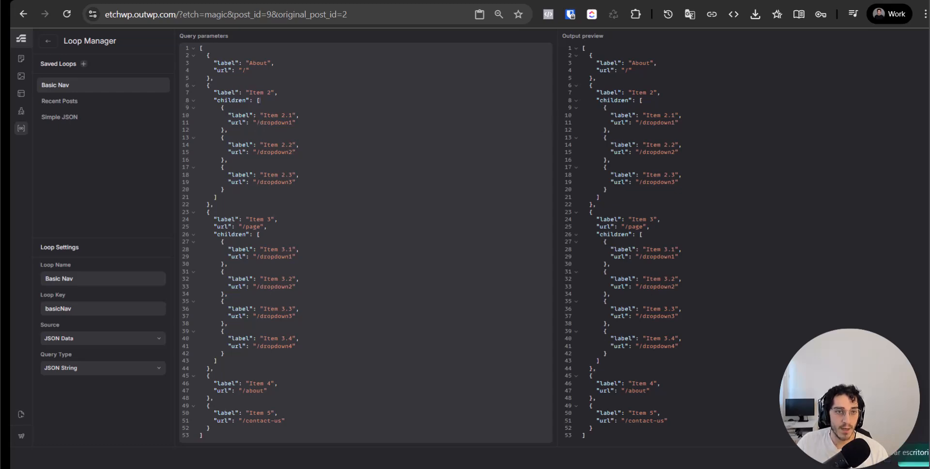
{"action": "left_click_drag", "start_coordinate": [250, 92], "coordinate": [272, 92]}
{"action": "type", "text": "Features"}
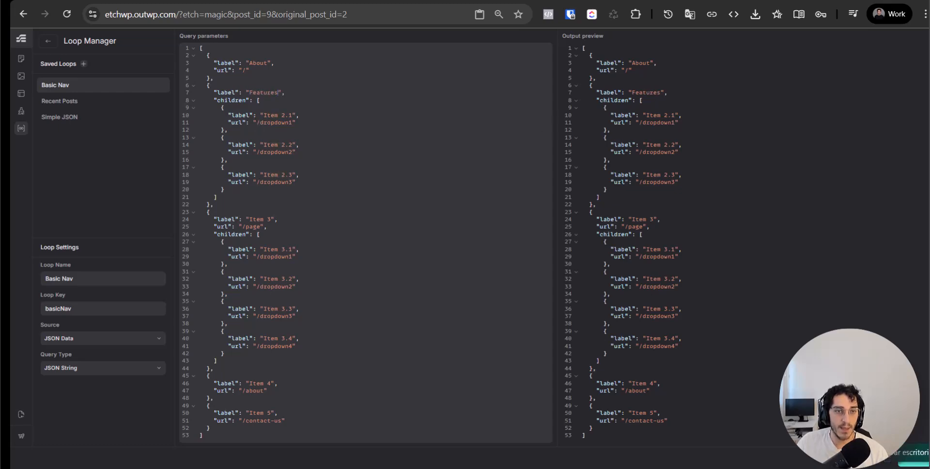
{"action": "left_click", "coordinate": [289, 122]}
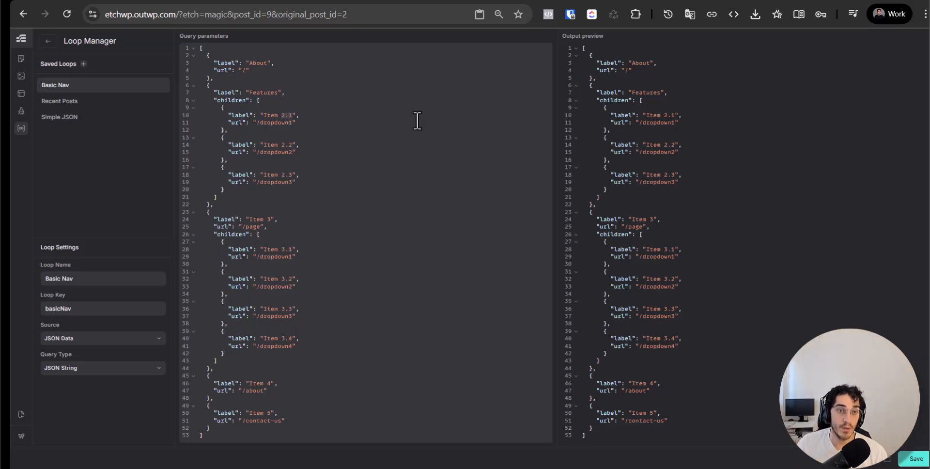
{"action": "type", "text": "F"}
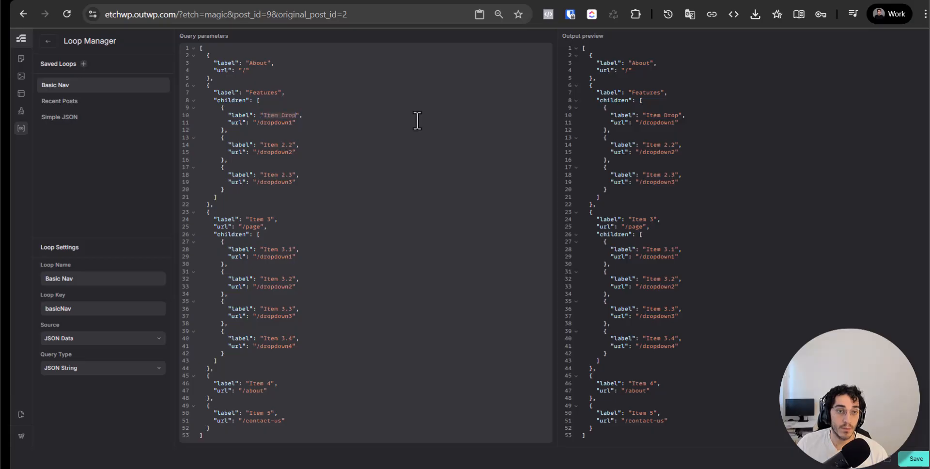
{"action": "type", "text": "D"}
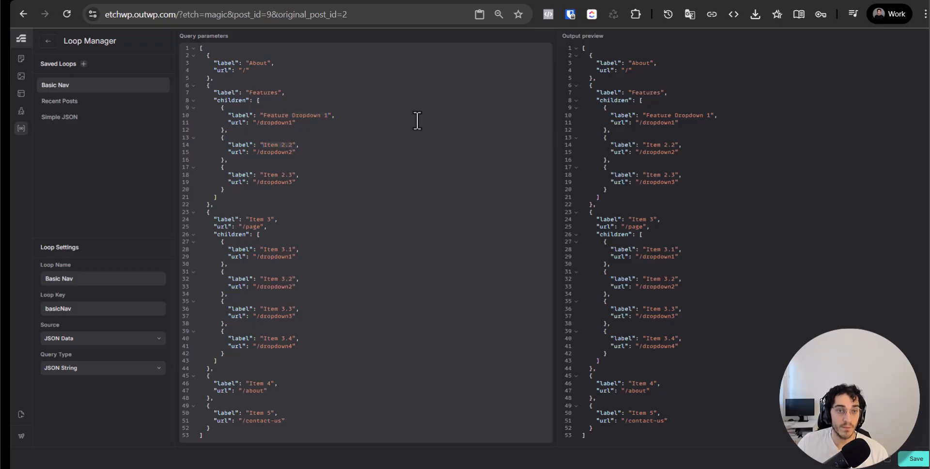
{"action": "type", "text": "Feature Dropdown 1"}
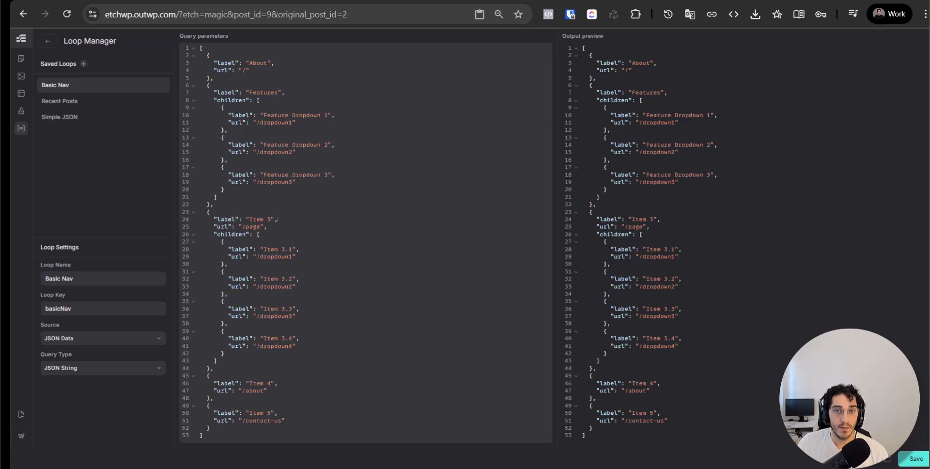
- Check the third menu item in the Figma design and relabel Item 3 in the Basic Nav JSON as "Pricing"
{"action": "key", "text": "ctrl+Tab"}
{"action": "left_click", "coordinate": [450, 254]}
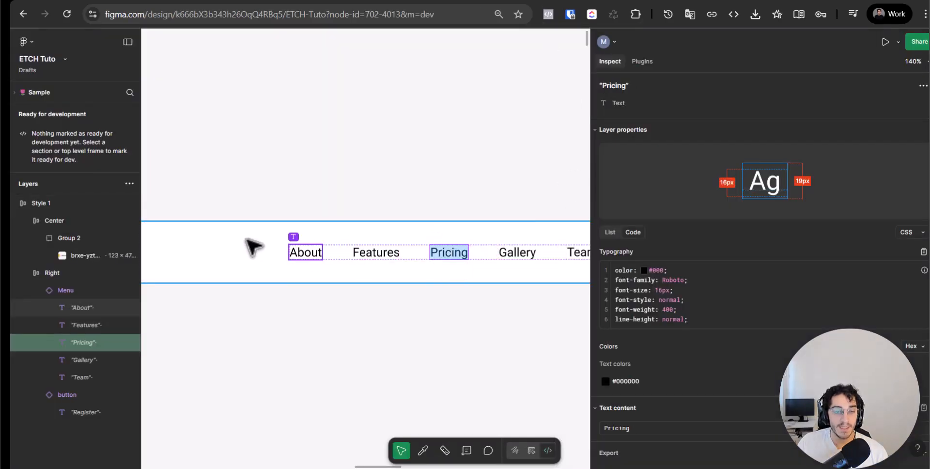
{"action": "key", "text": "ctrl+shift+Tab"}
{"action": "double_click", "coordinate": [254, 220]}
{"action": "key", "text": "ctrl+shift+Right"}
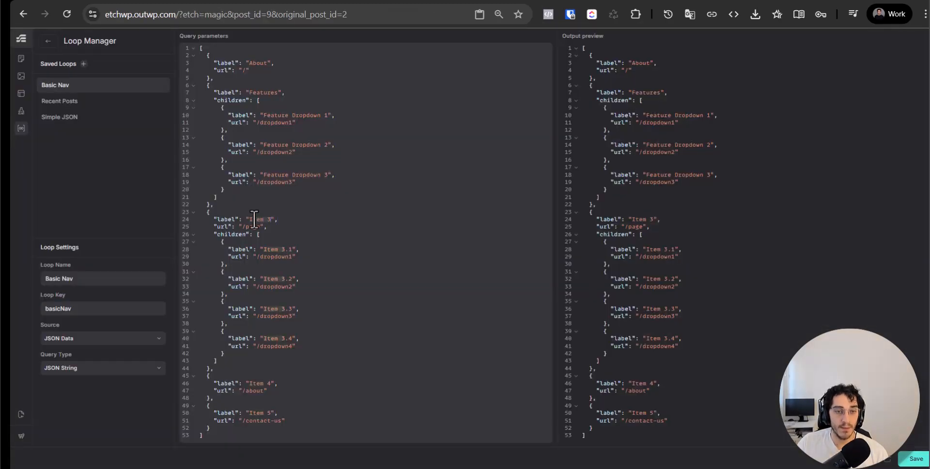
{"action": "type", "text": "Pricing"}
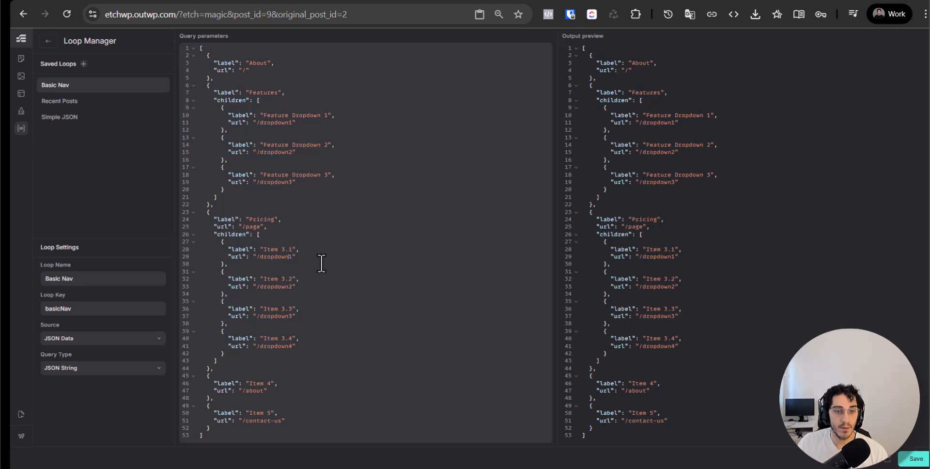
- Relabel the four children under Pricing as "Pricing Dropdown 1" through "Pricing Dropdown 4"
{"action": "left_click", "coordinate": [321, 252]}
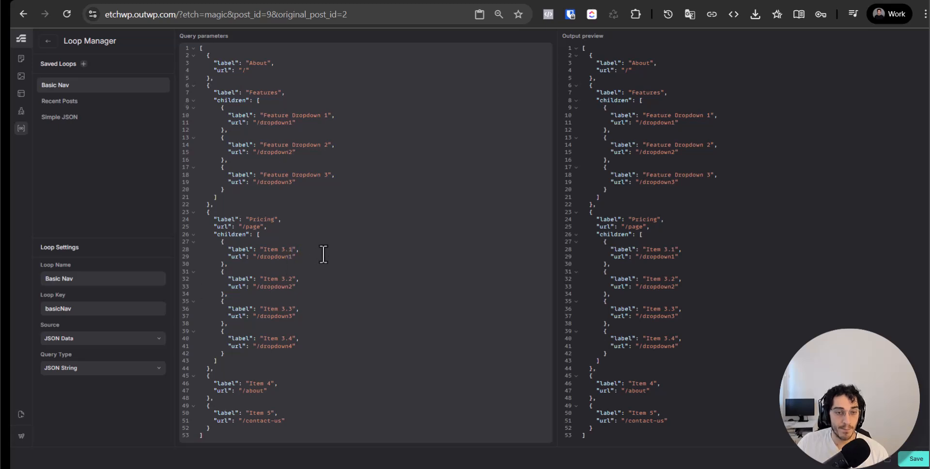
{"action": "key", "text": "ctrl+shift+Left"}
{"action": "type", "text": "Pricing"}
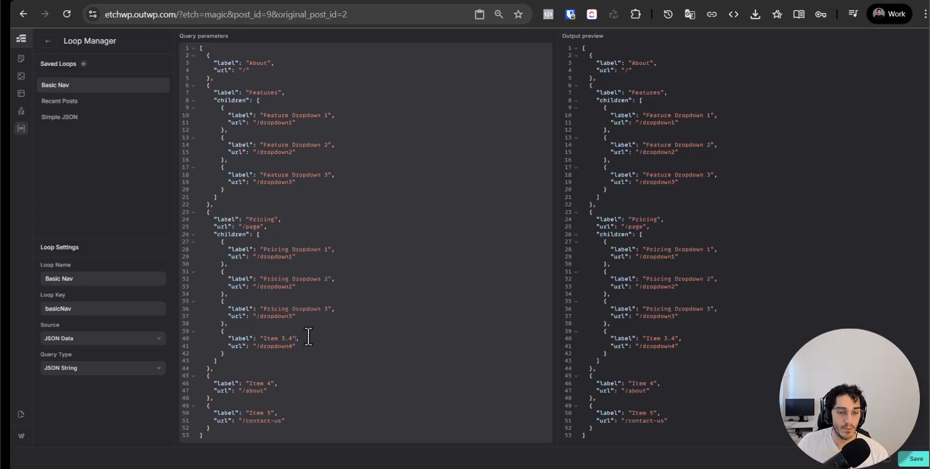
{"action": "key", "text": "ctrl+shift+Left"}
{"action": "type", "text": "Pricing Dropdown 1"}
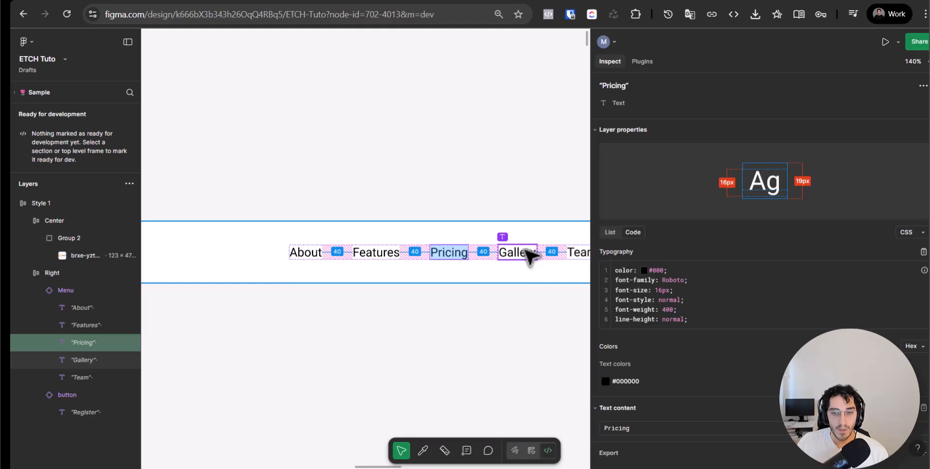
- Following the Figma menu, relabel Item 4 as "Gallery" with URL "/gallery" and Item 5 as "Team", replacing its contact-us URL
{"action": "left_click", "coordinate": [525, 252]}
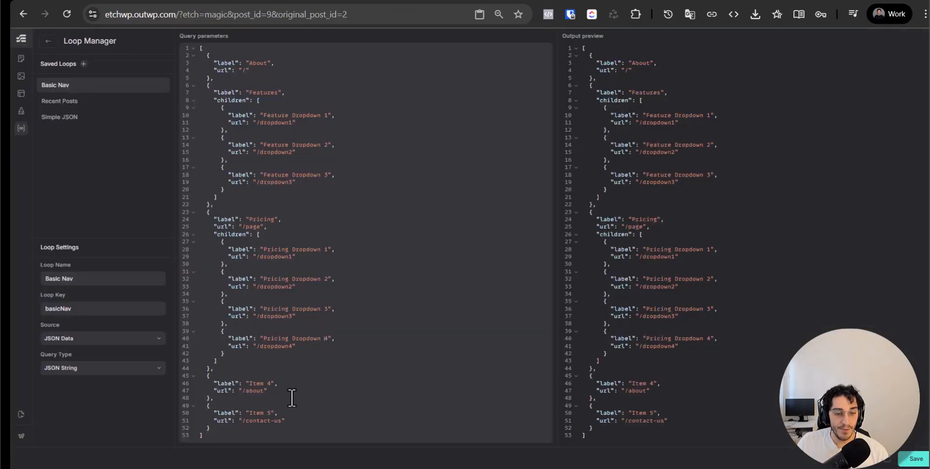
{"action": "type", "text": "Gallery"}
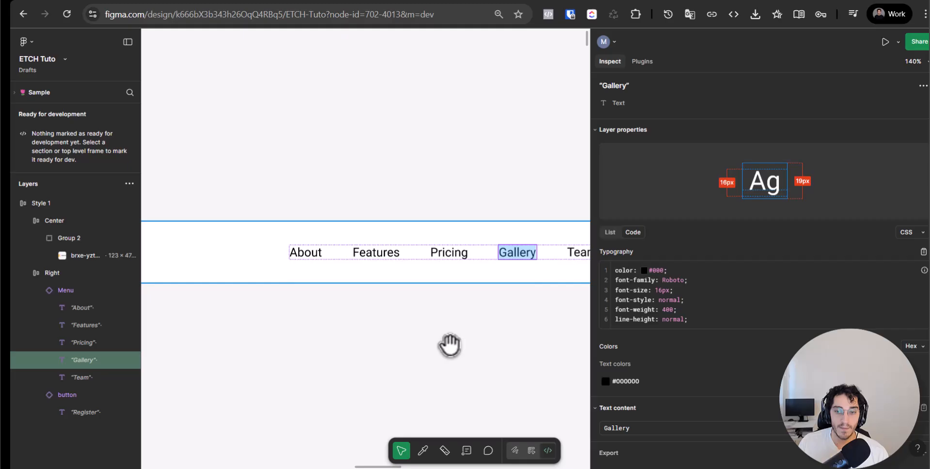
{"action": "scroll", "coordinate": [460, 325], "scroll_direction": "right", "scroll_amount": 5}
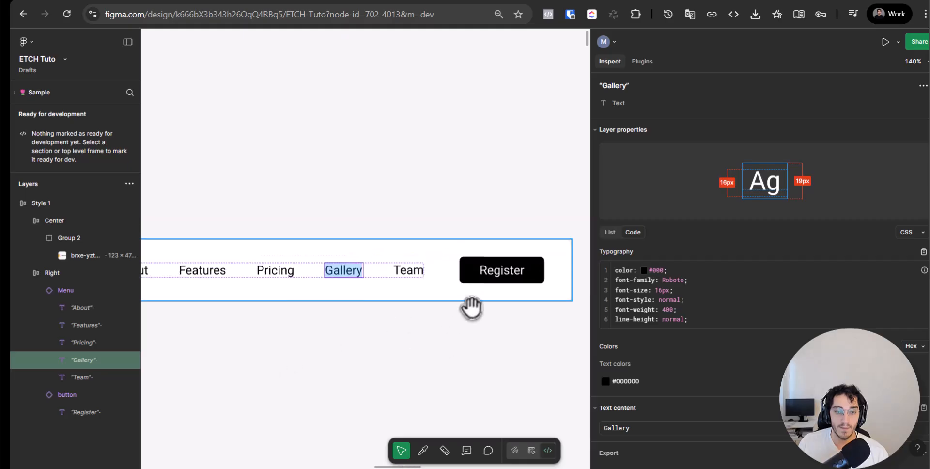
{"action": "left_click", "coordinate": [406, 275]}
{"action": "double_click", "coordinate": [403, 279]}
{"action": "key", "text": "ctrl+c"}
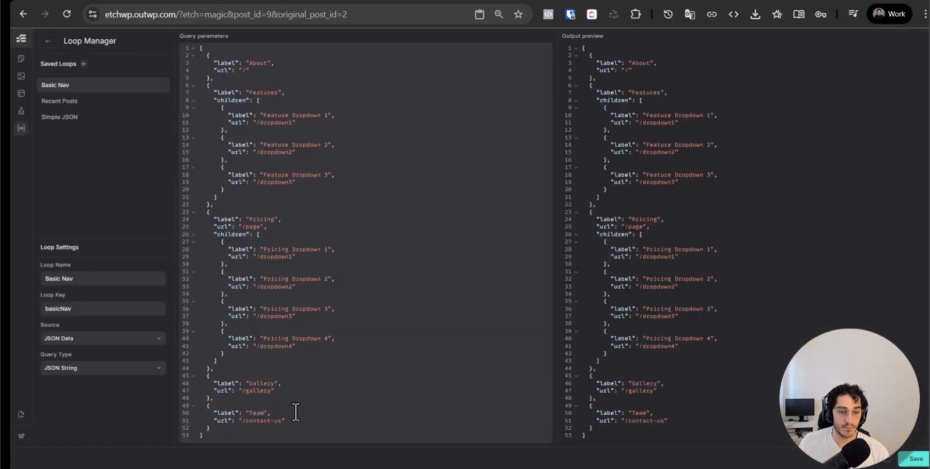
{"action": "left_click", "coordinate": [274, 420]}
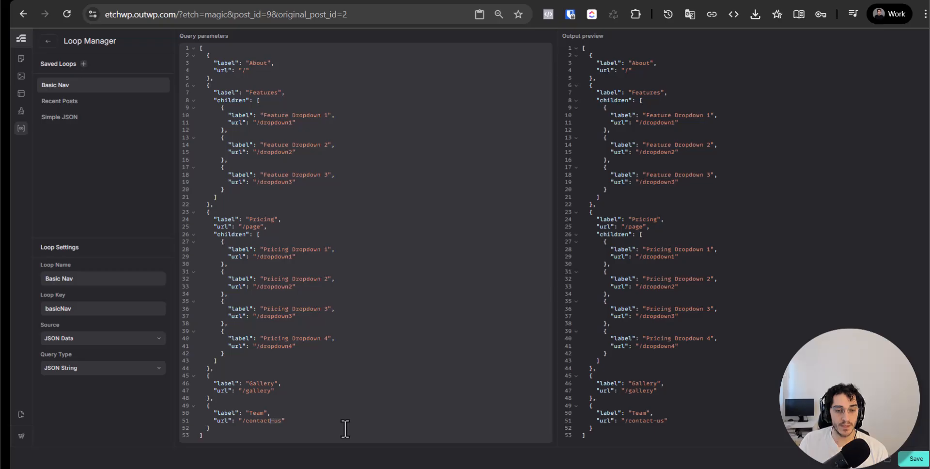
{"action": "key", "text": "ctrl+v"}
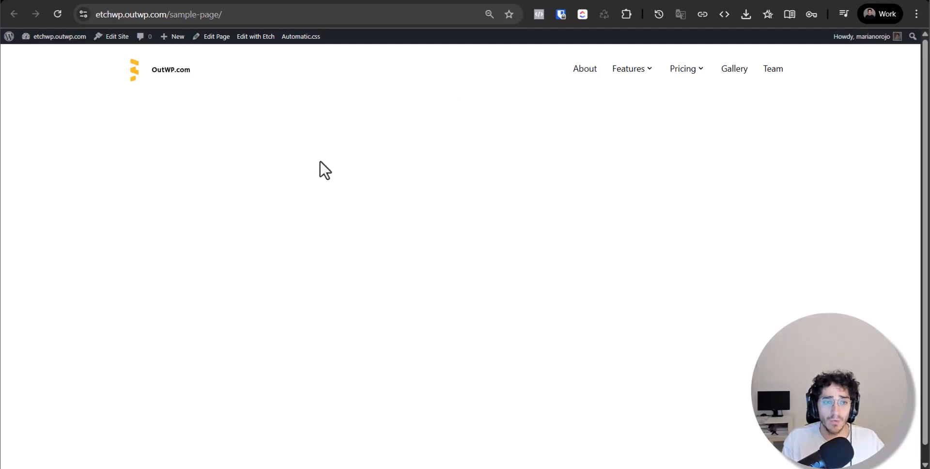
- Check the Features and Pricing dropdowns on the live sample page, in desktop view and in the iPhone XR mobile burger menu
{"action": "mouse_move", "coordinate": [634, 73]}
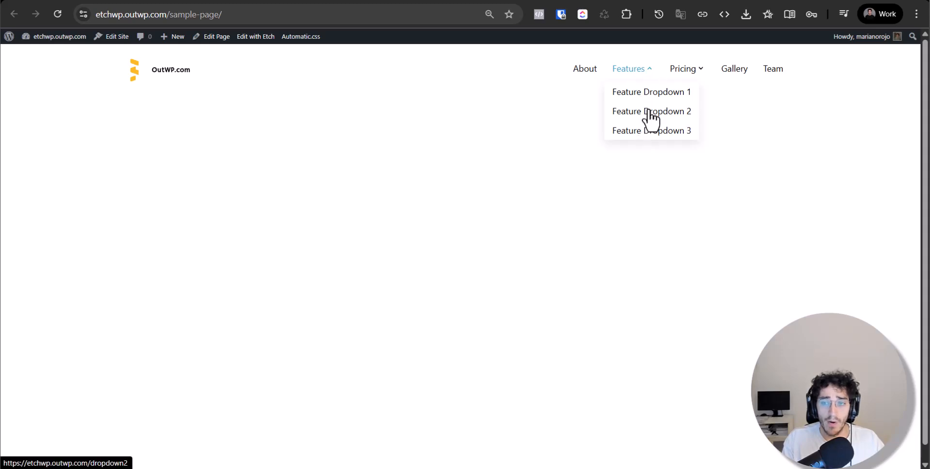
{"action": "mouse_move", "coordinate": [692, 72]}
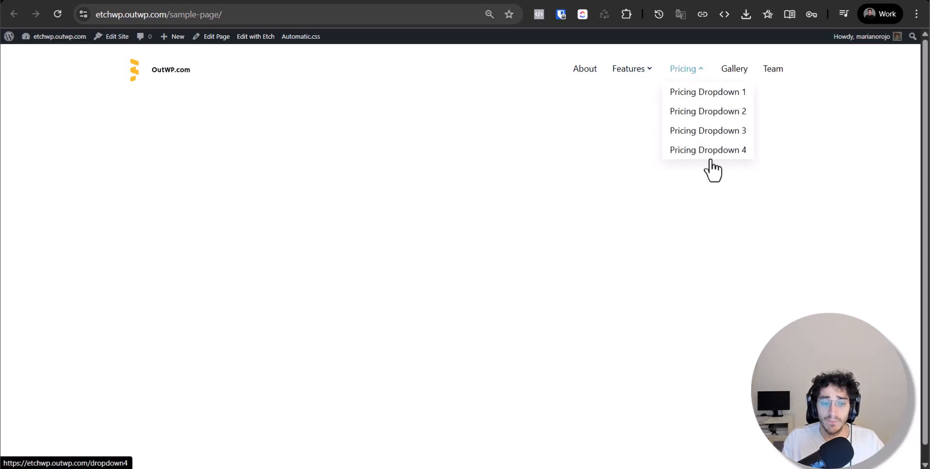
{"action": "right_click", "coordinate": [218, 228]}
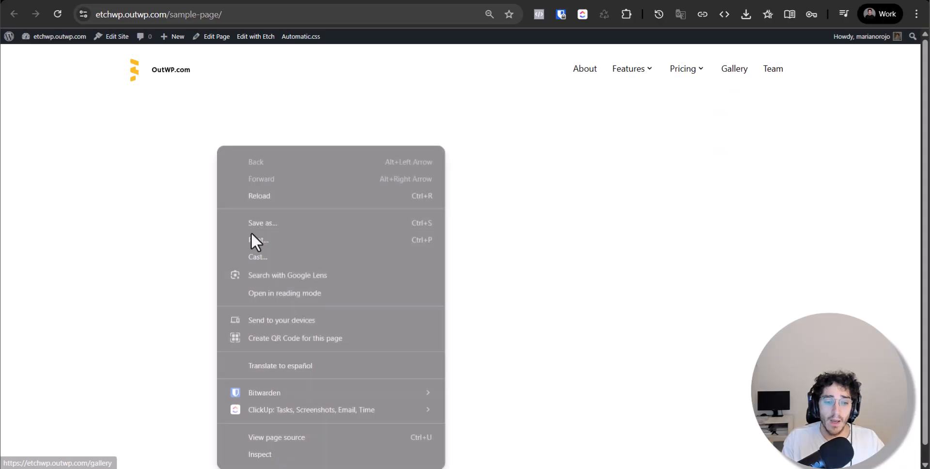
{"action": "left_click", "coordinate": [272, 454]}
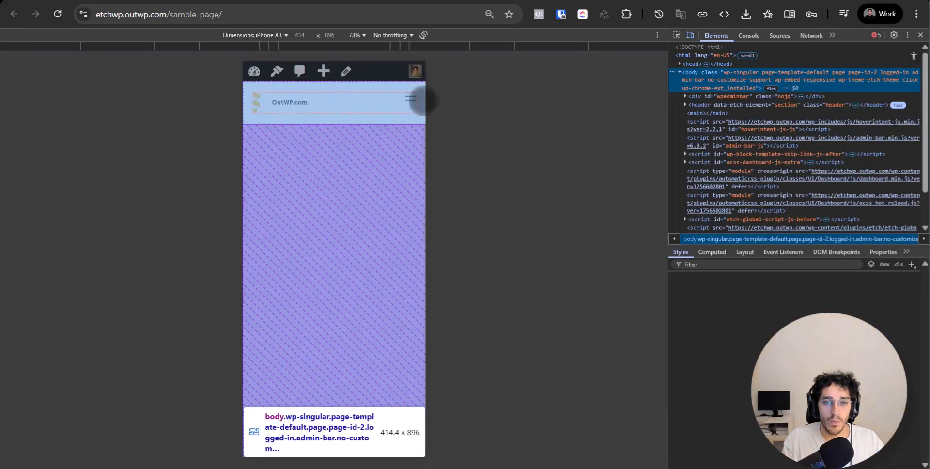
{"action": "left_click", "coordinate": [411, 95]}
{"action": "left_click", "coordinate": [301, 150]}
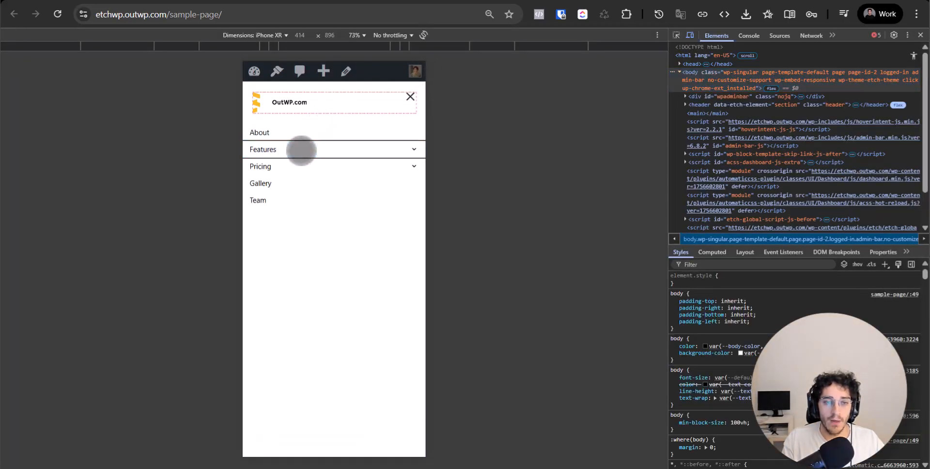
{"action": "left_click", "coordinate": [413, 148]}
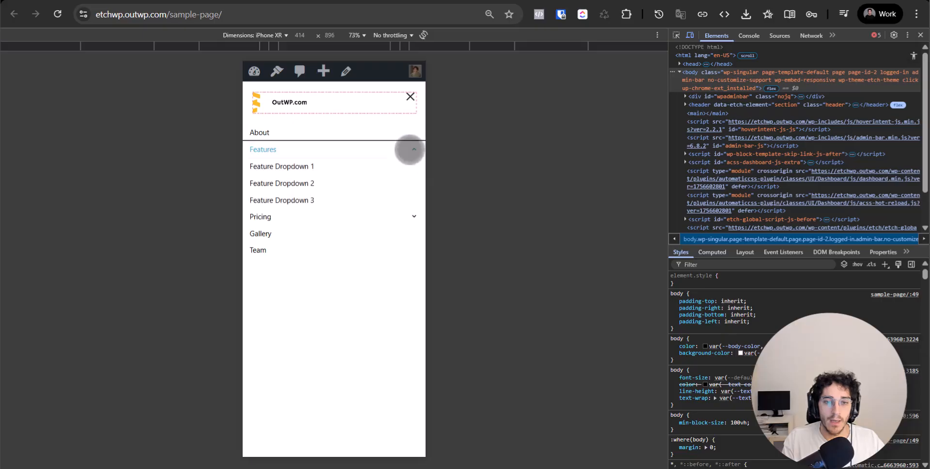
{"action": "left_click", "coordinate": [410, 147]}
{"action": "left_click", "coordinate": [408, 179]}
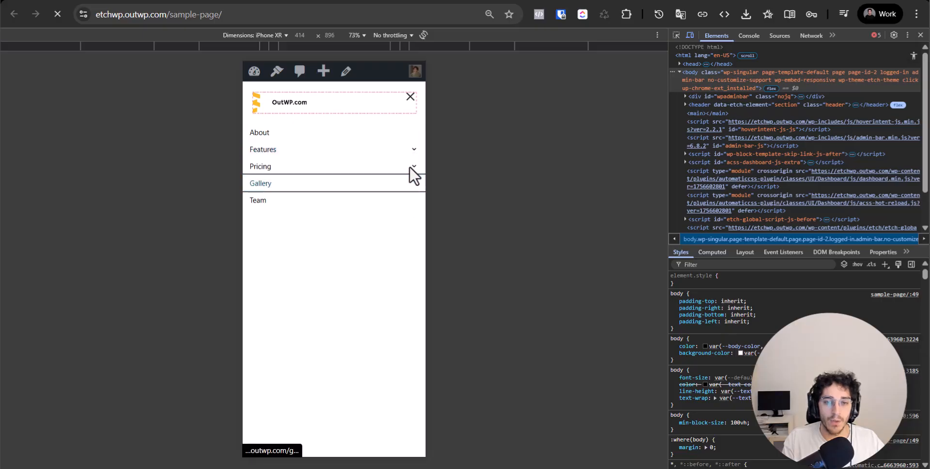
{"action": "left_click", "coordinate": [411, 166]}
{"action": "key", "text": "F12"}
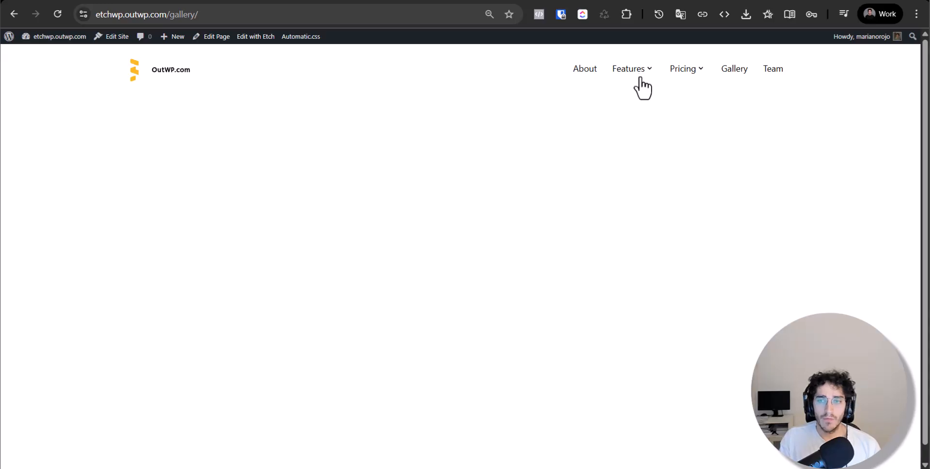
- Switch back to the Etch editor and open the basicNav component from the header's right slot for editing
{"action": "left_click", "coordinate": [661, 76]}
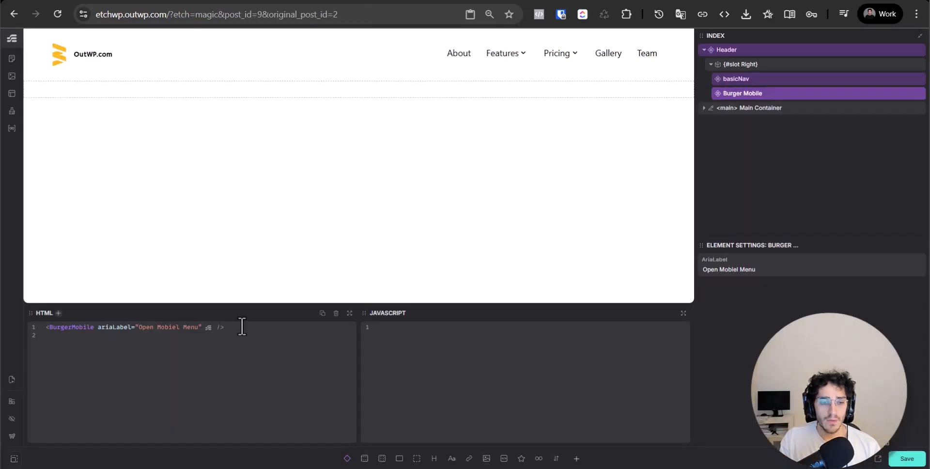
{"action": "left_click", "coordinate": [756, 78]}
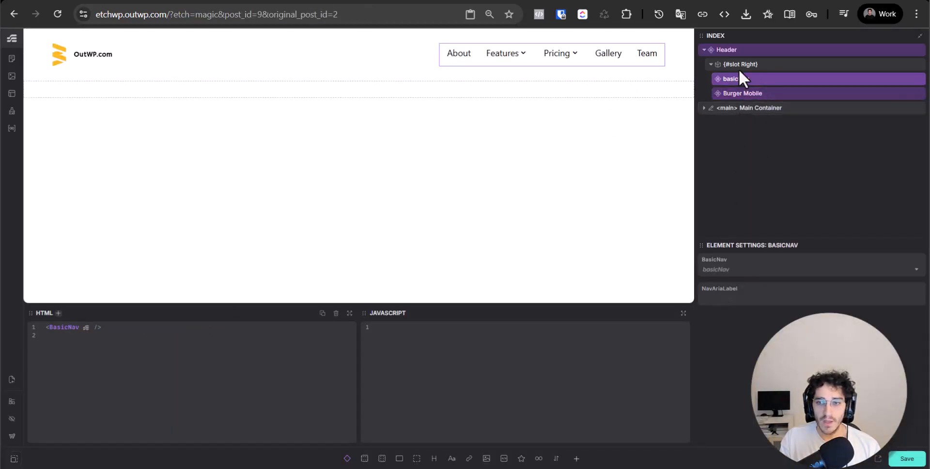
{"action": "right_click", "coordinate": [729, 79]}
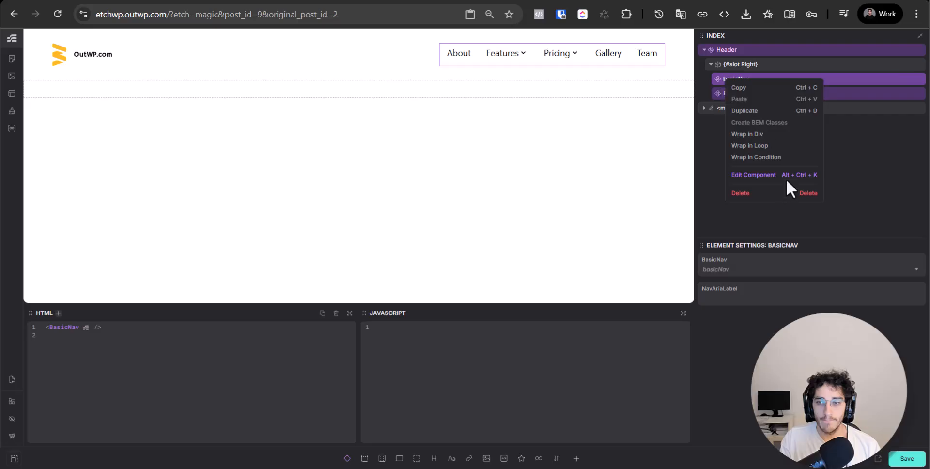
{"action": "key", "text": "ctrl+alt+k"}
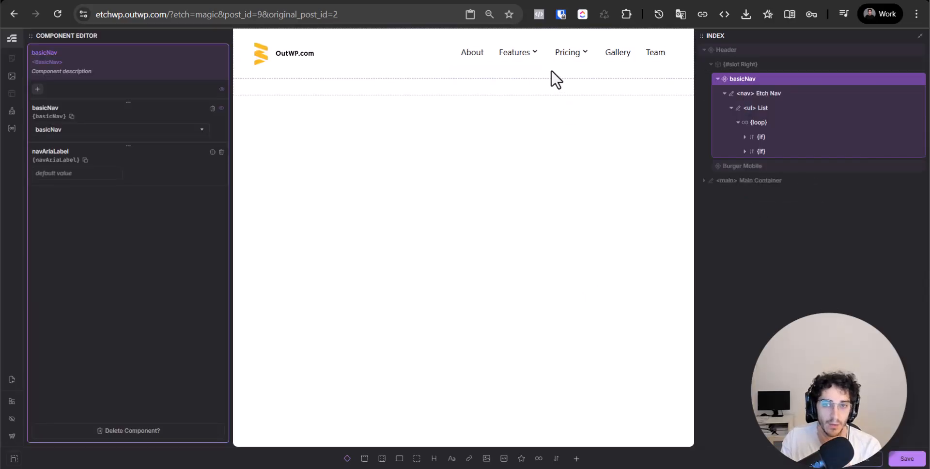
- Inspect the dropdown arrow and its button, and examine the .etch-nav CSS on the Etch Nav element for the link and button rules
{"action": "left_click", "coordinate": [533, 52]}
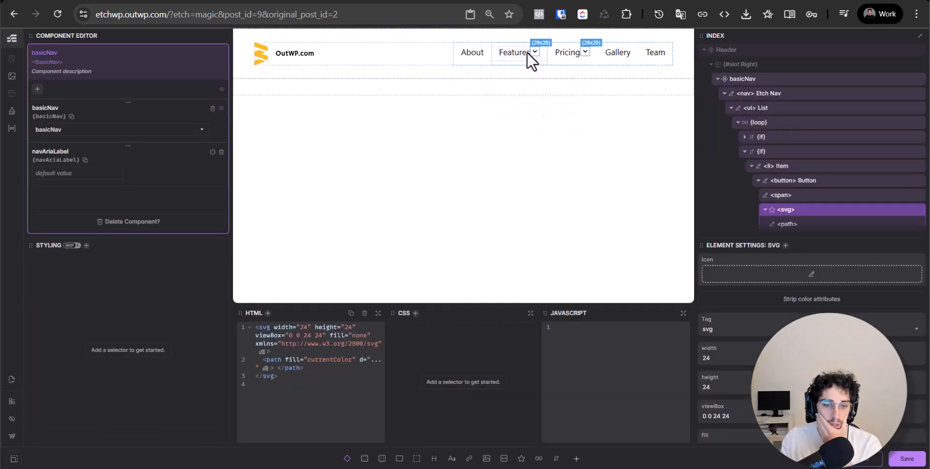
{"action": "left_click", "coordinate": [793, 181]}
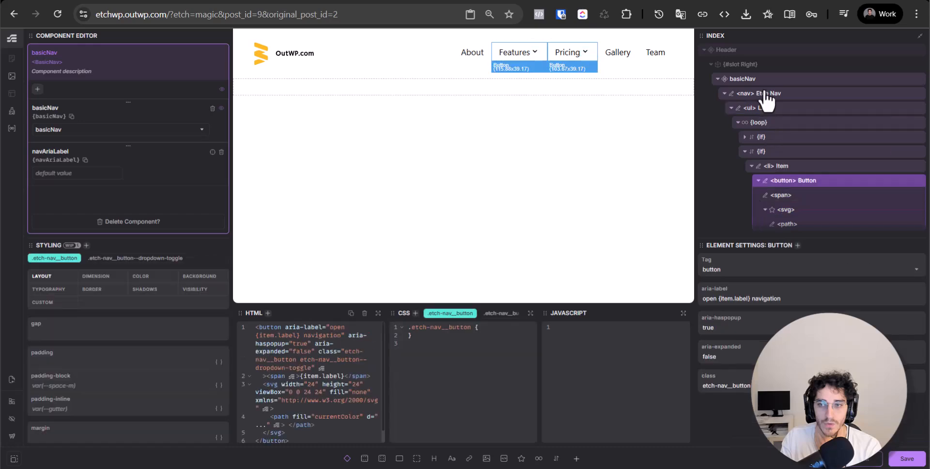
{"action": "left_click", "coordinate": [771, 94]}
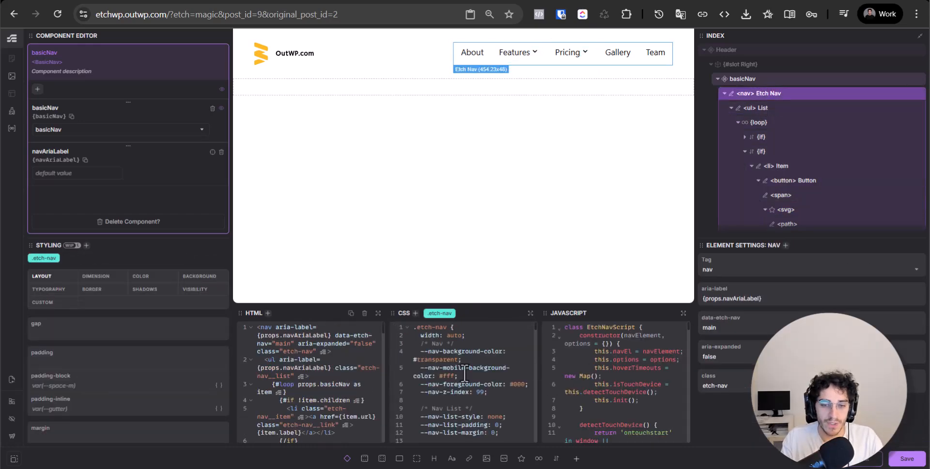
{"action": "scroll", "coordinate": [463, 372], "scroll_direction": "down", "scroll_amount": 1}
{"action": "scroll", "coordinate": [463, 372], "scroll_direction": "down", "scroll_amount": 5}
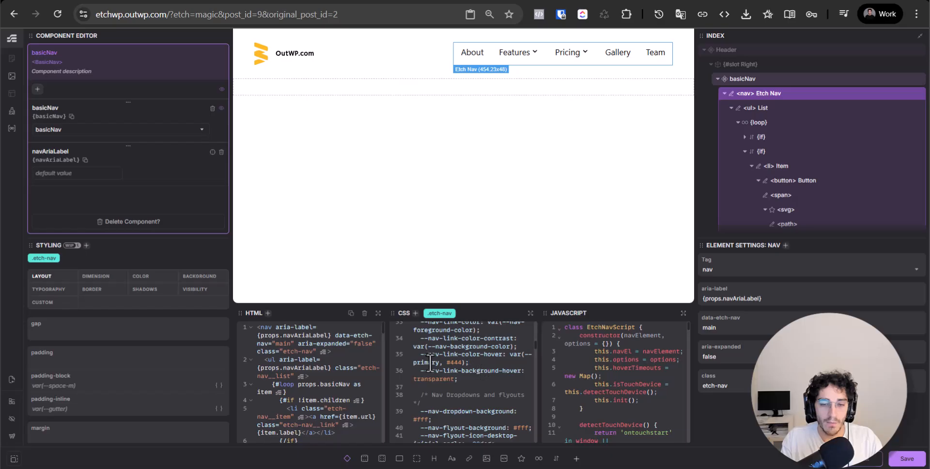
{"action": "scroll", "coordinate": [431, 366], "scroll_direction": "down", "scroll_amount": 1}
{"action": "scroll", "coordinate": [430, 366], "scroll_direction": "down", "scroll_amount": 8}
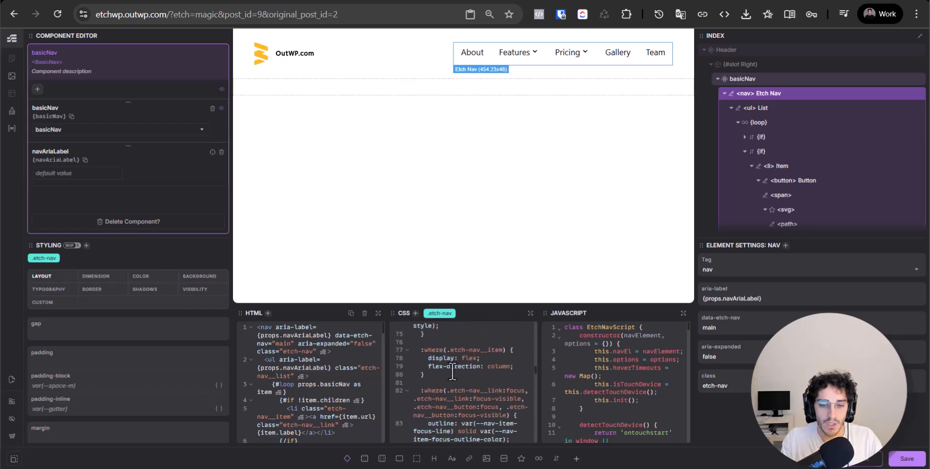
{"action": "scroll", "coordinate": [452, 372], "scroll_direction": "down", "scroll_amount": 4}
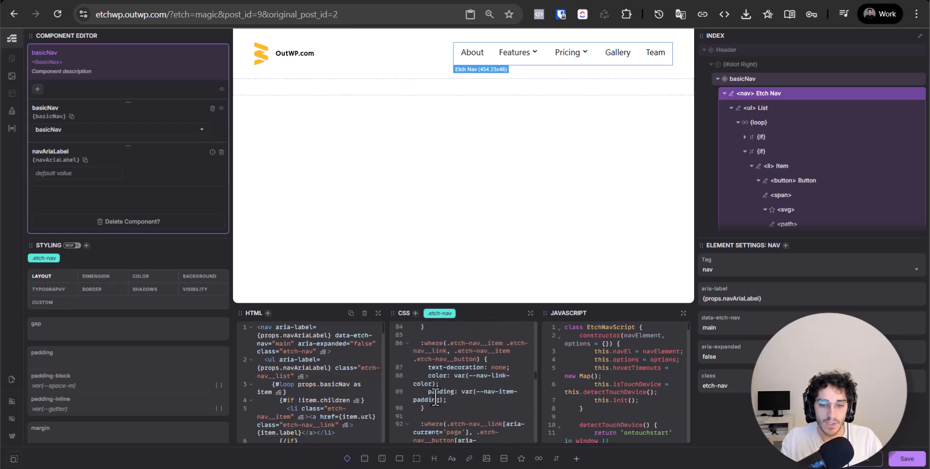
{"action": "scroll", "coordinate": [424, 400], "scroll_direction": "down", "scroll_amount": 3}
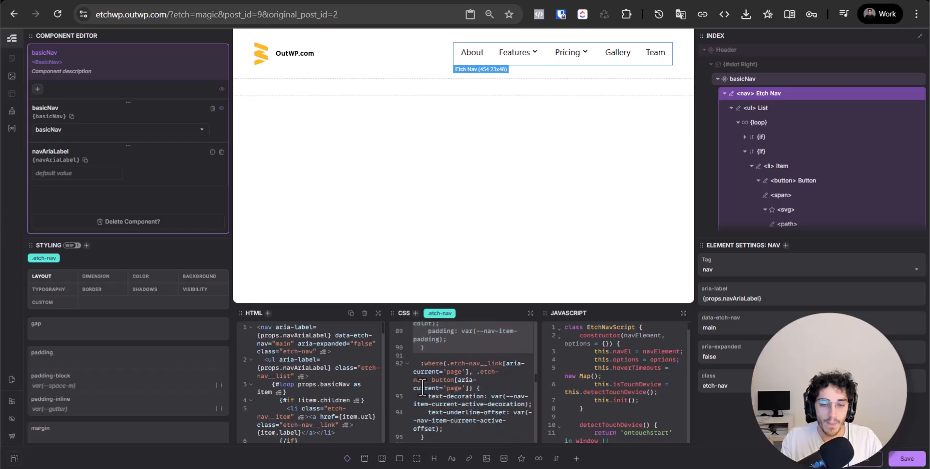
{"action": "scroll", "coordinate": [423, 386], "scroll_direction": "up", "scroll_amount": 3}
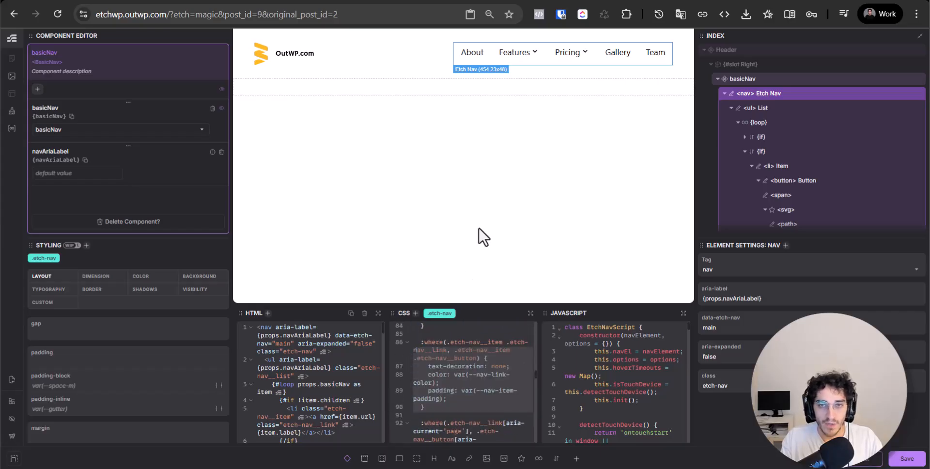
{"action": "mouse_move", "coordinate": [523, 51]}
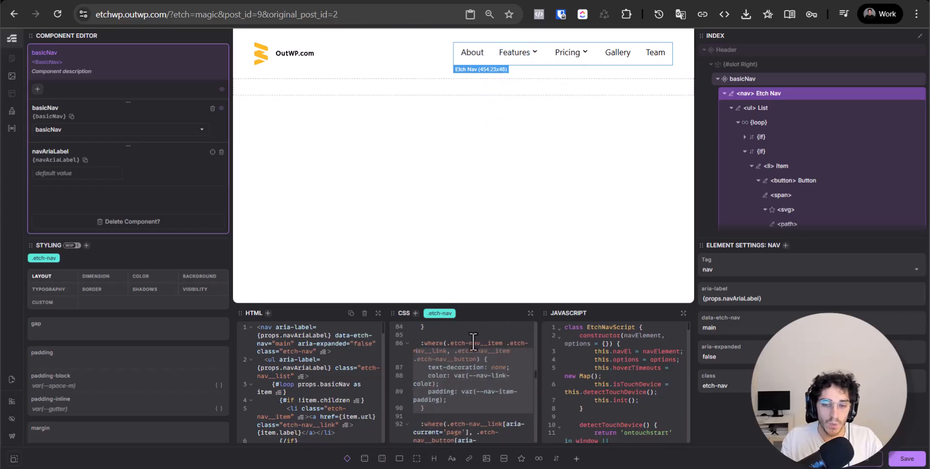